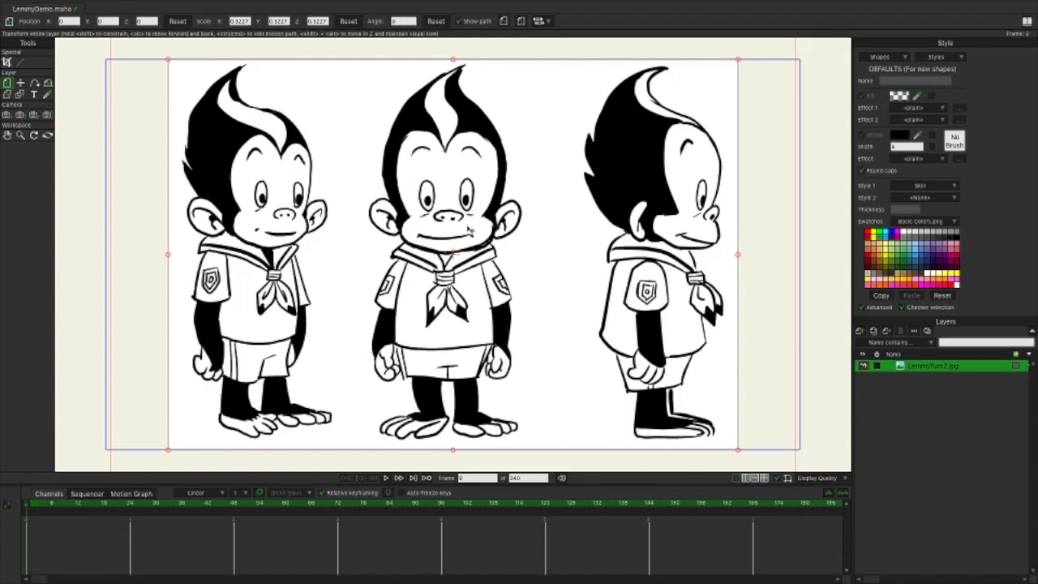
click(66, 5)
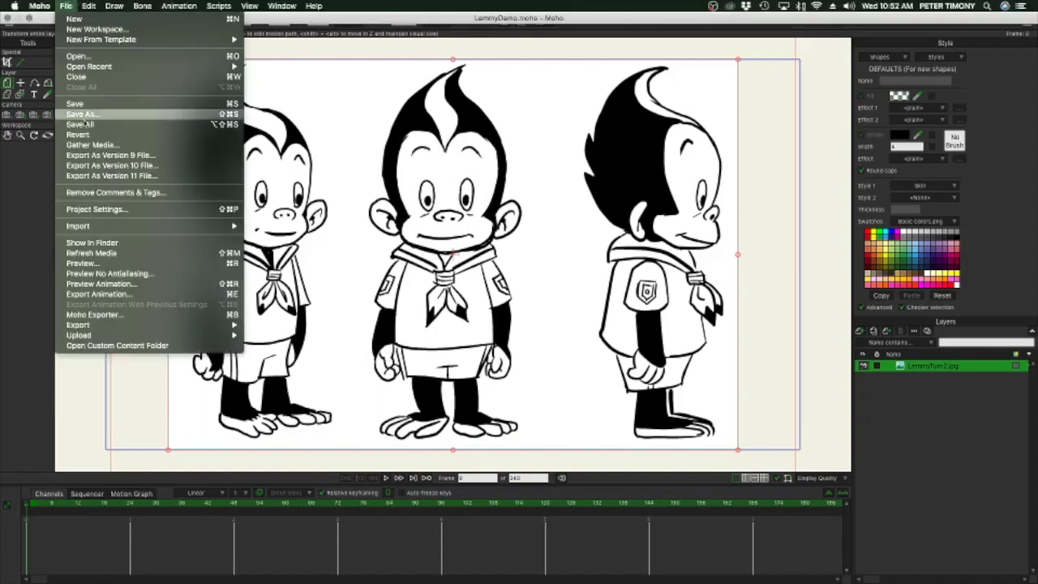
mouse_move(124, 231)
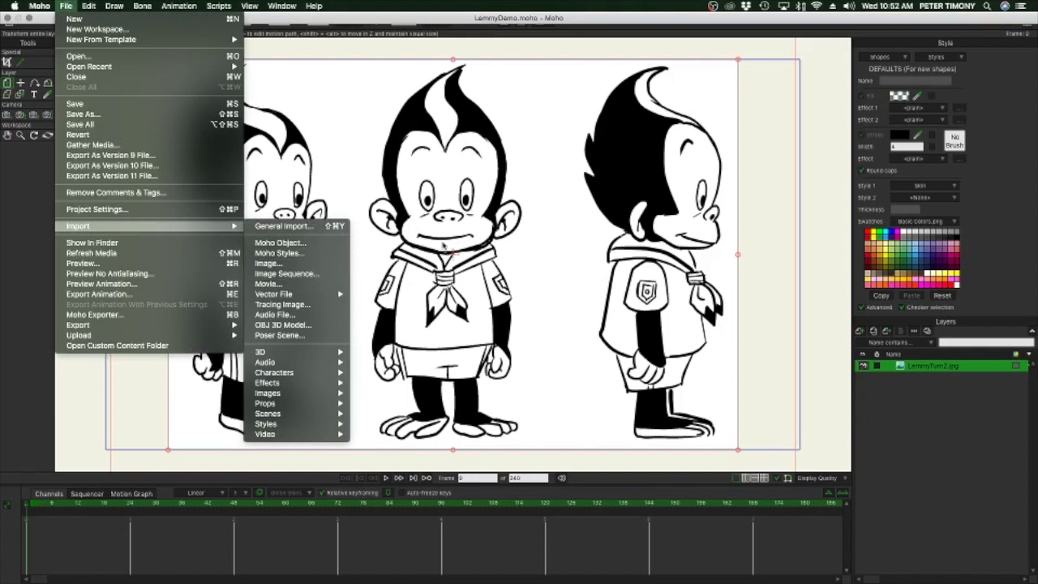
click(536, 225)
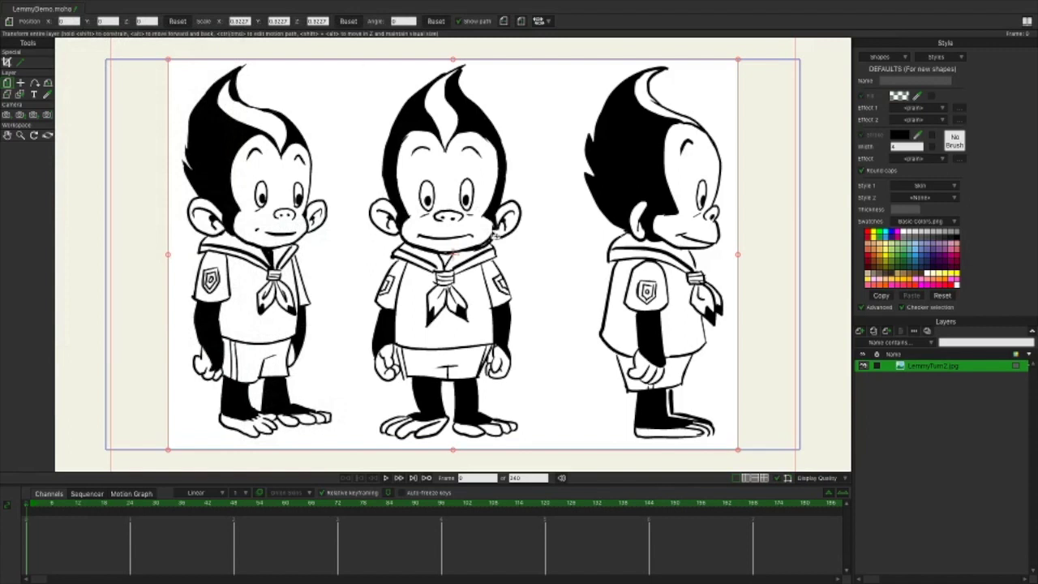
Add a new vector layer above the reference image and name it Head.
click(860, 335)
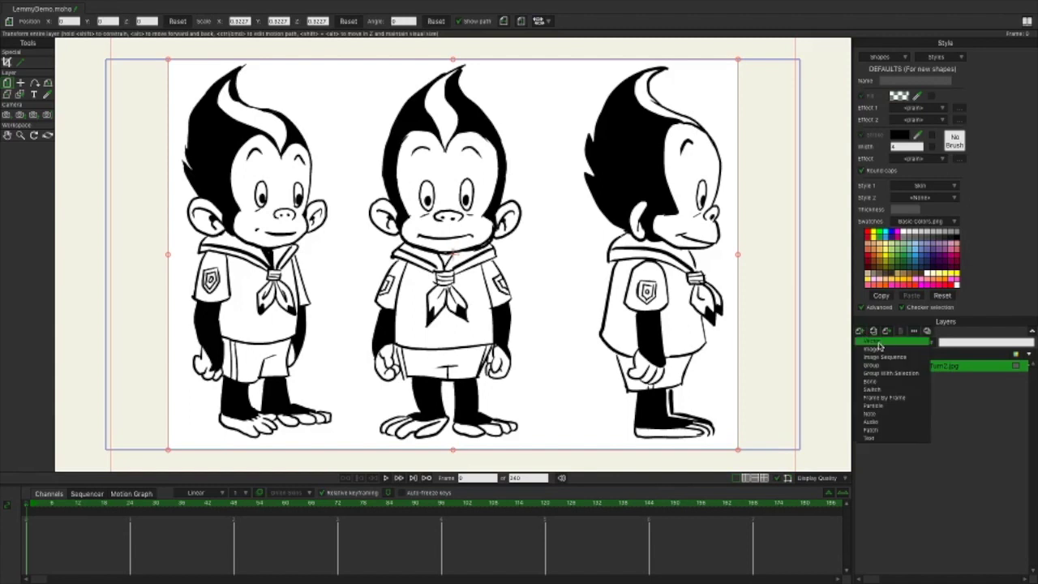
click(878, 343)
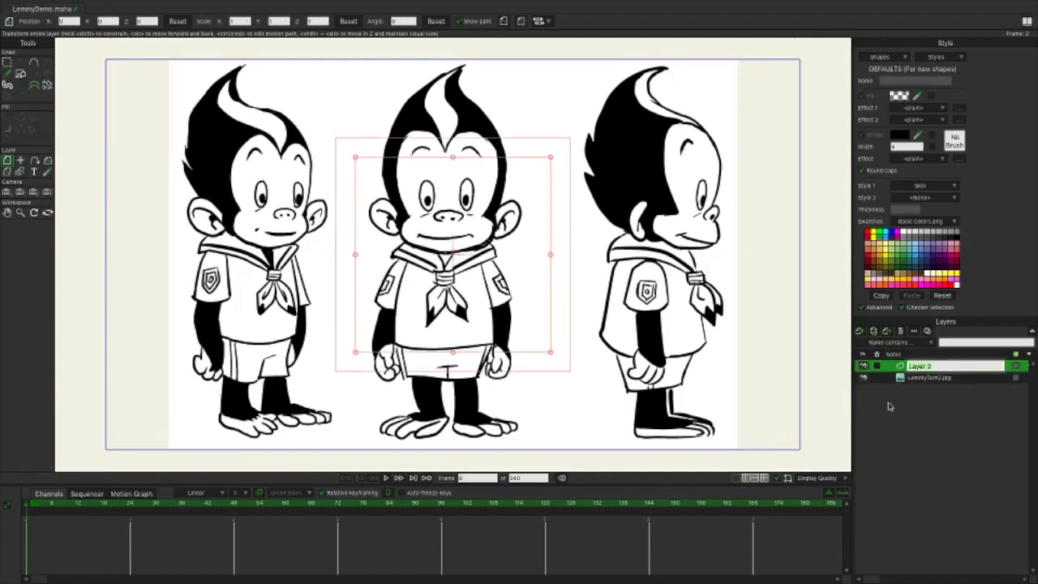
text(Head)
key(Return)
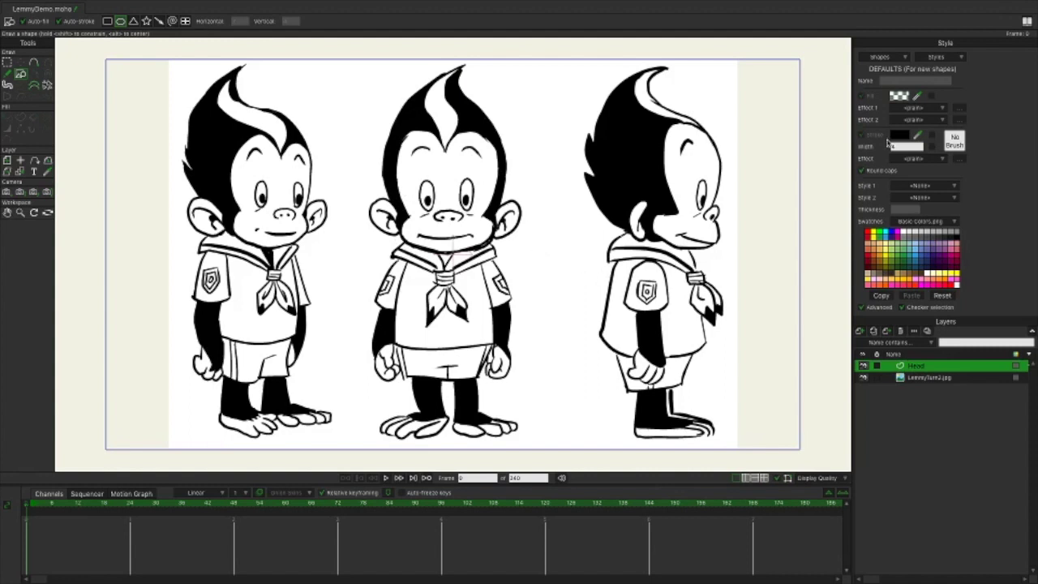
Confirm the translucent green fill color and draw an oval over the front-view character's face on the Head layer.
click(899, 96)
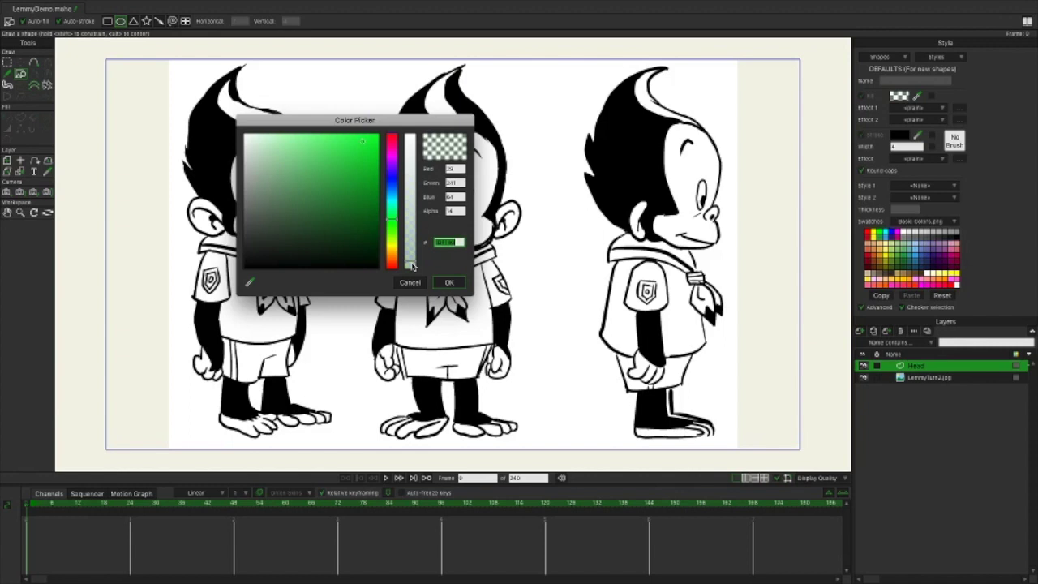
click(451, 284)
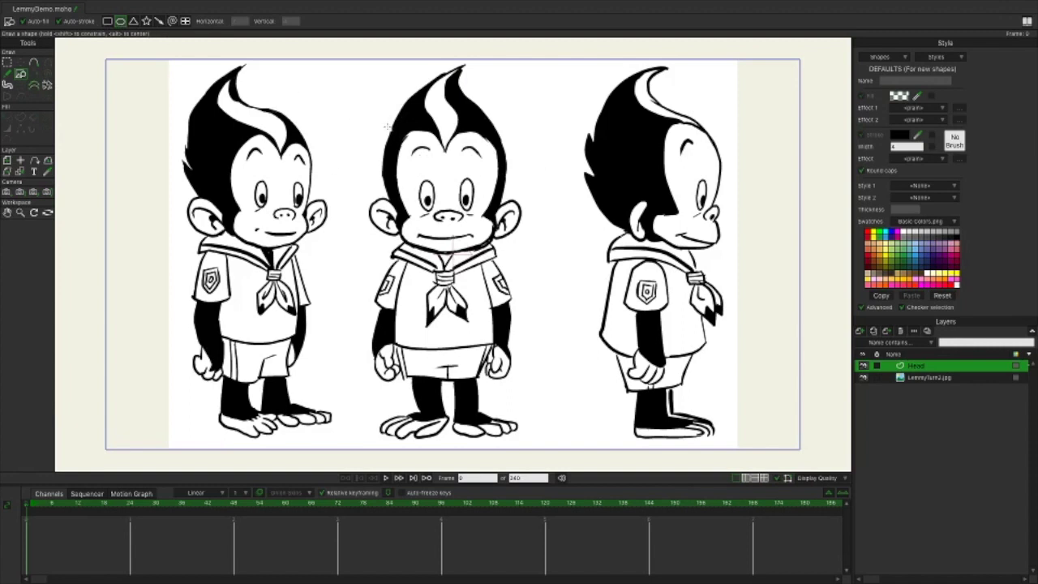
drag(389, 122, 498, 237)
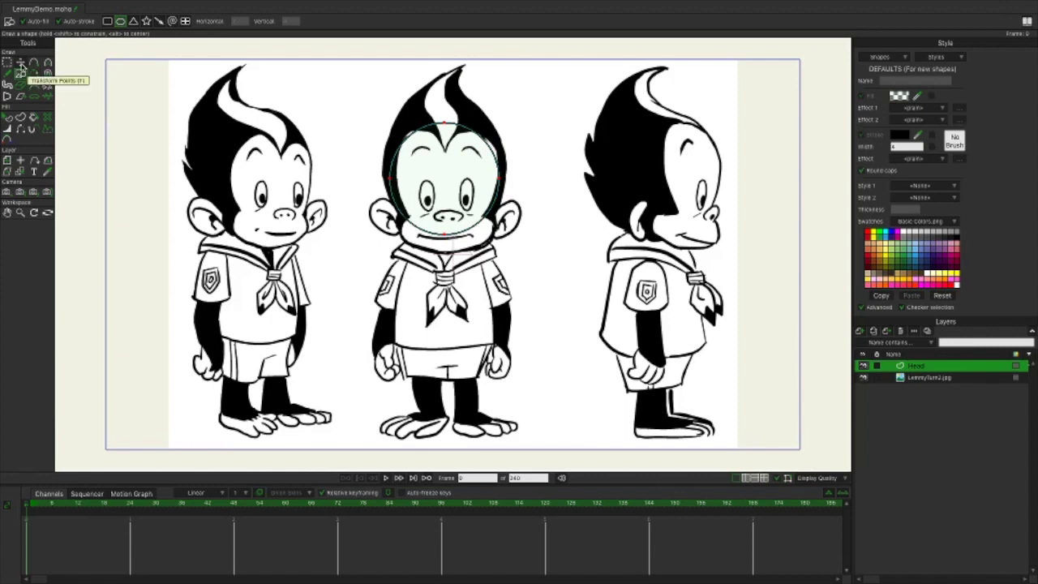
Reshape the head oval by moving its four points out to the front-view head outline and adjusting the left-side point's curve handle.
click(21, 70)
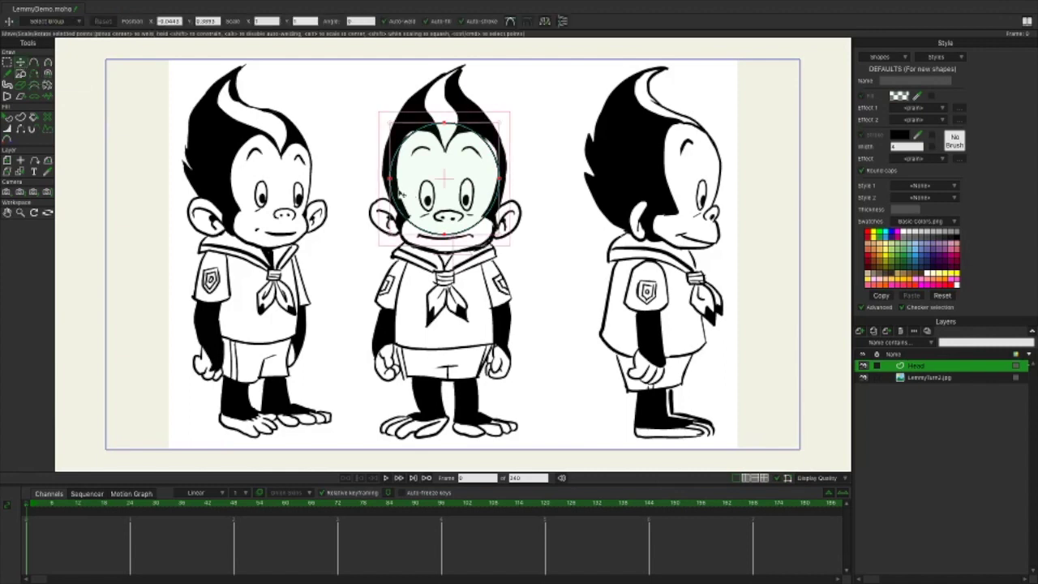
click(369, 188)
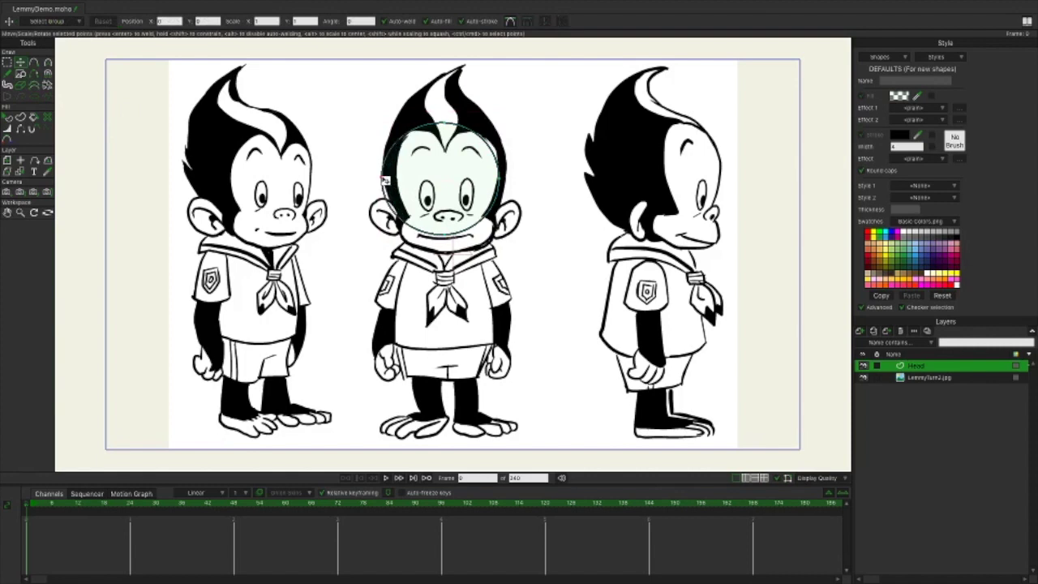
click(387, 180)
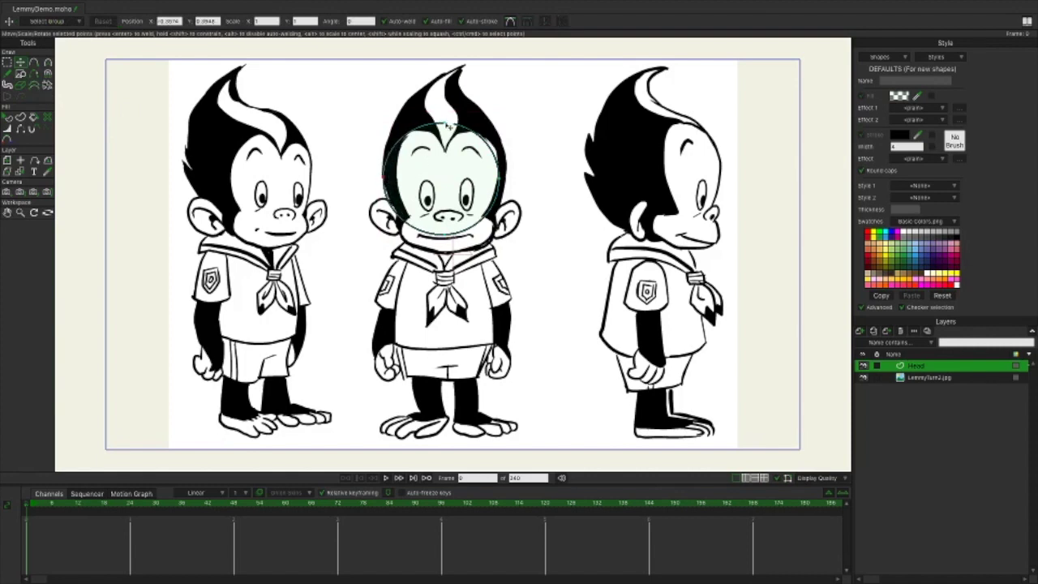
drag(446, 125, 451, 114)
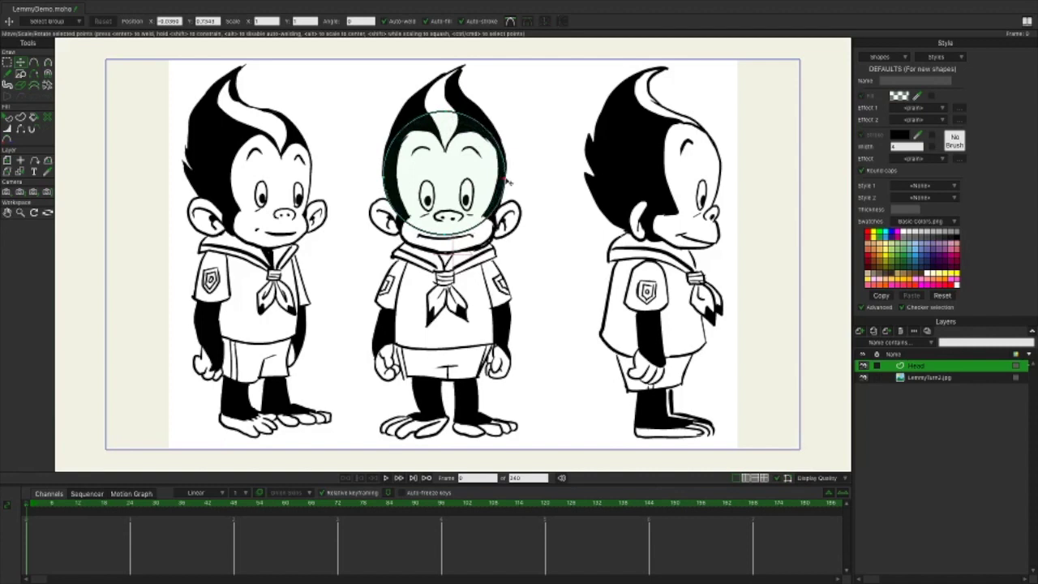
click(509, 181)
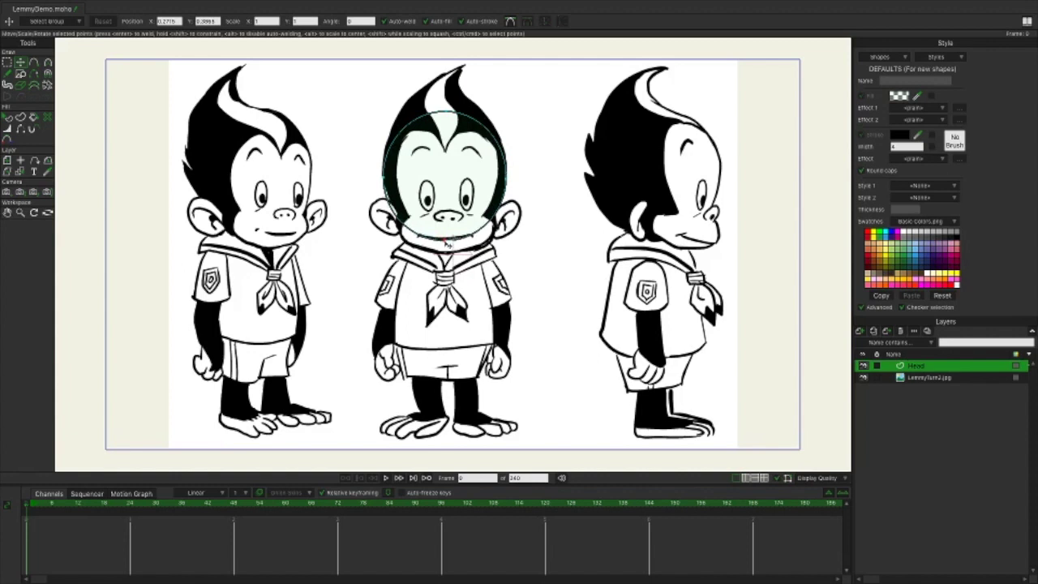
click(447, 241)
click(47, 62)
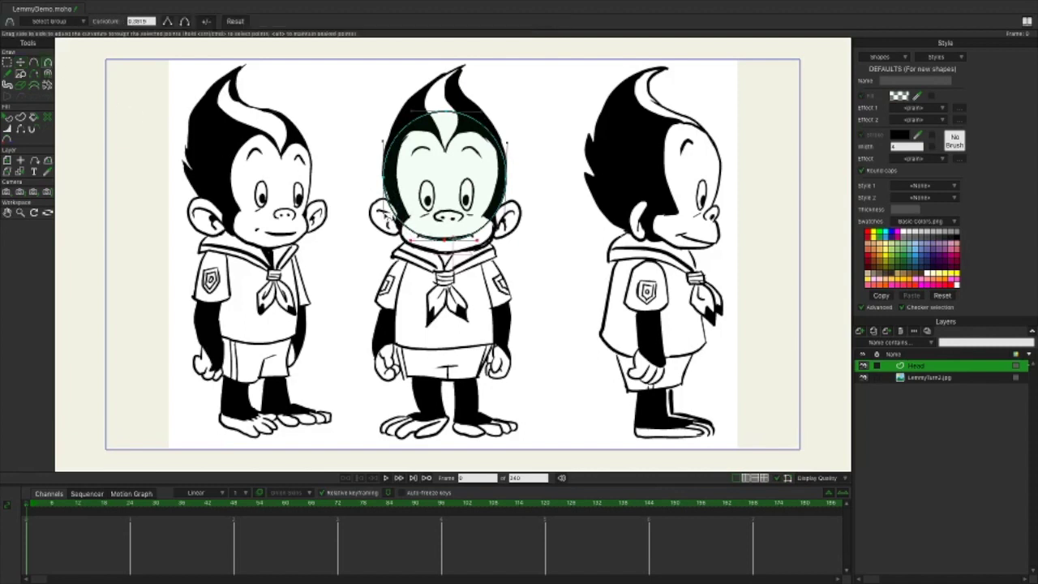
drag(384, 212, 388, 214)
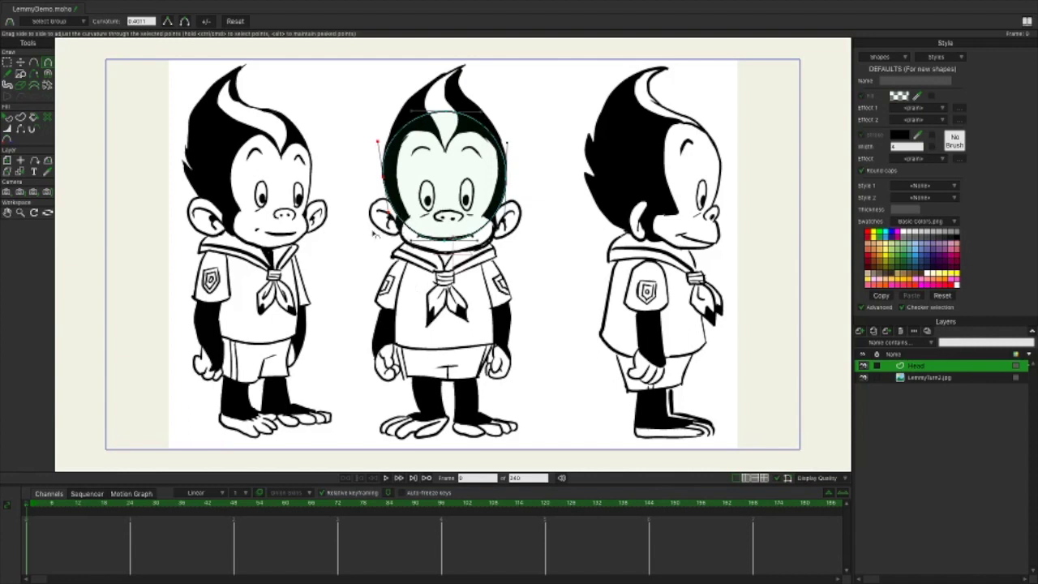
Add a vector layer named Mouth and draw a wide oval over the front-view character's muzzle.
click(22, 76)
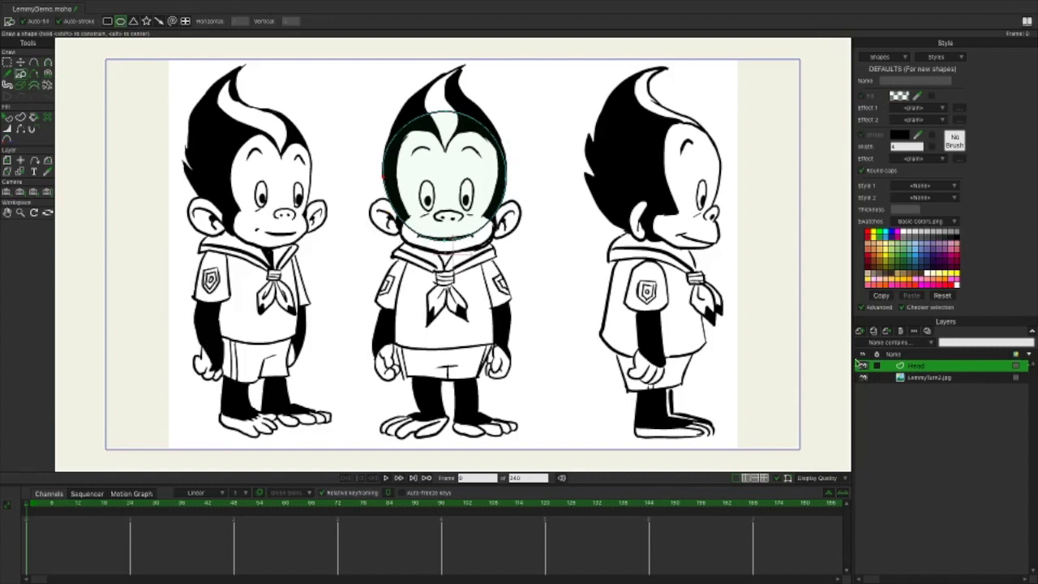
click(858, 333)
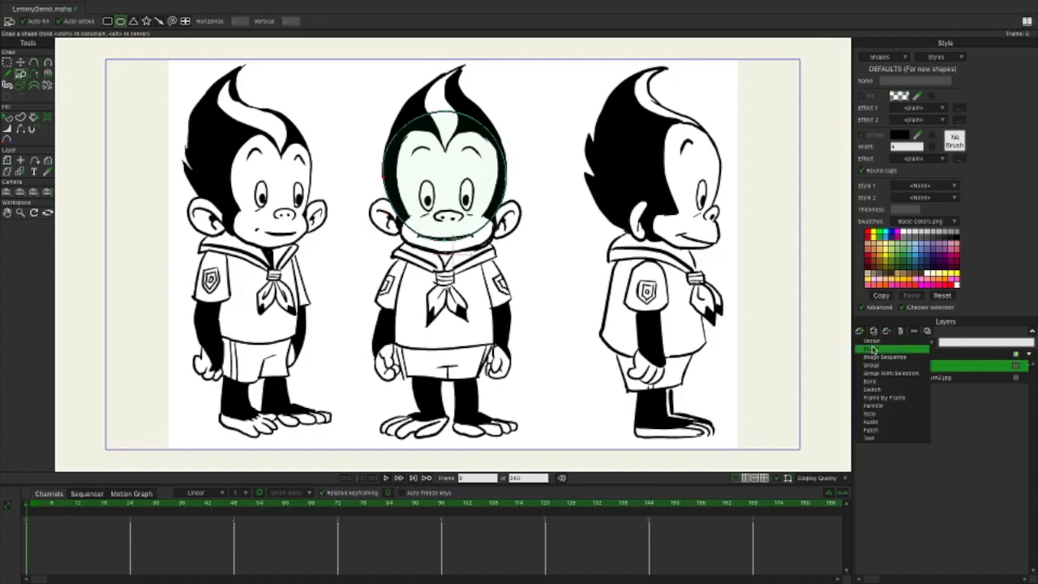
click(872, 341)
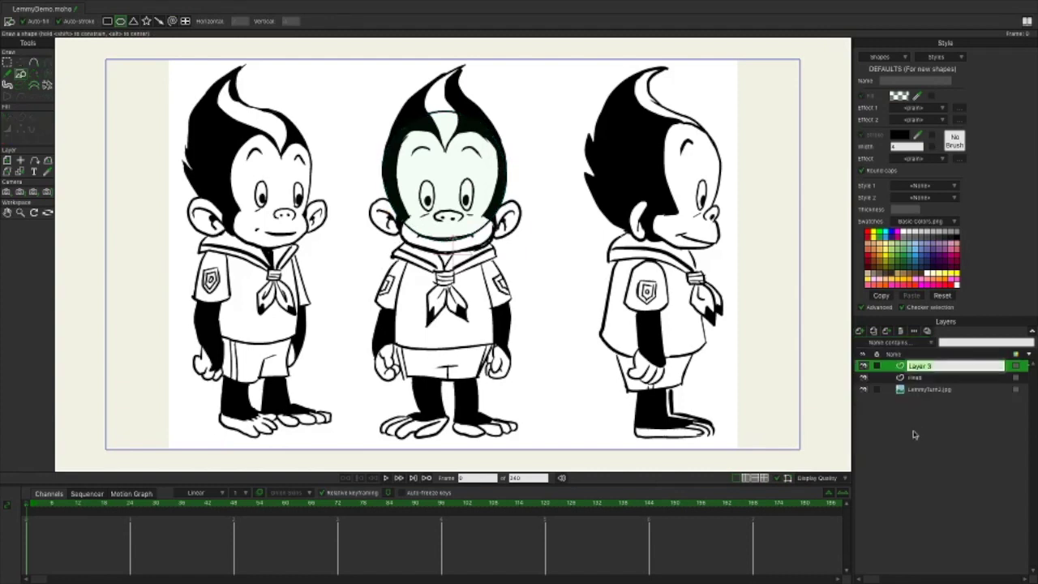
text(Mouth)
drag(390, 214, 494, 243)
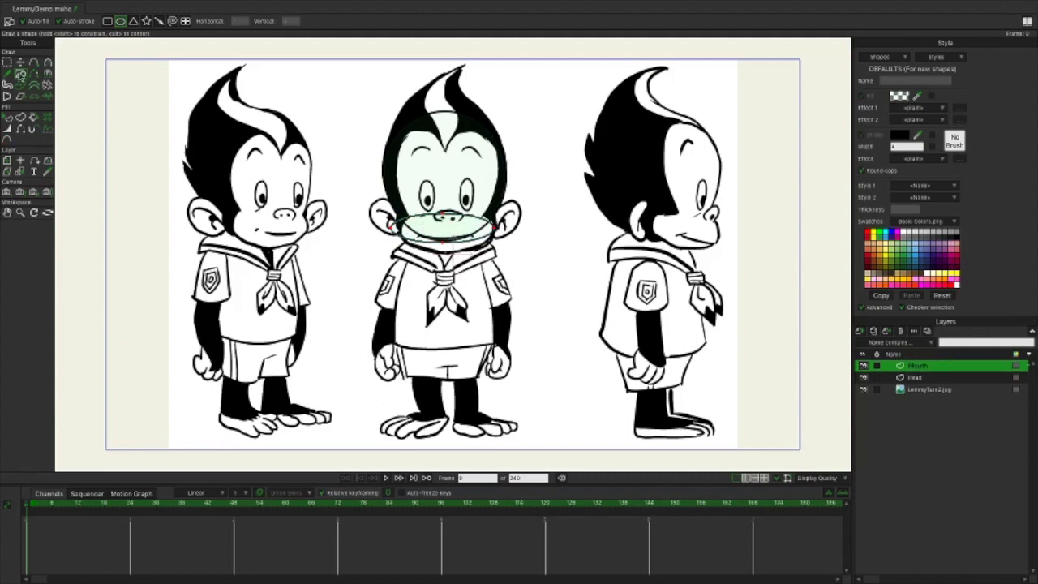
Move the points of the muzzle oval to match the reference drawing's mouth area.
click(20, 62)
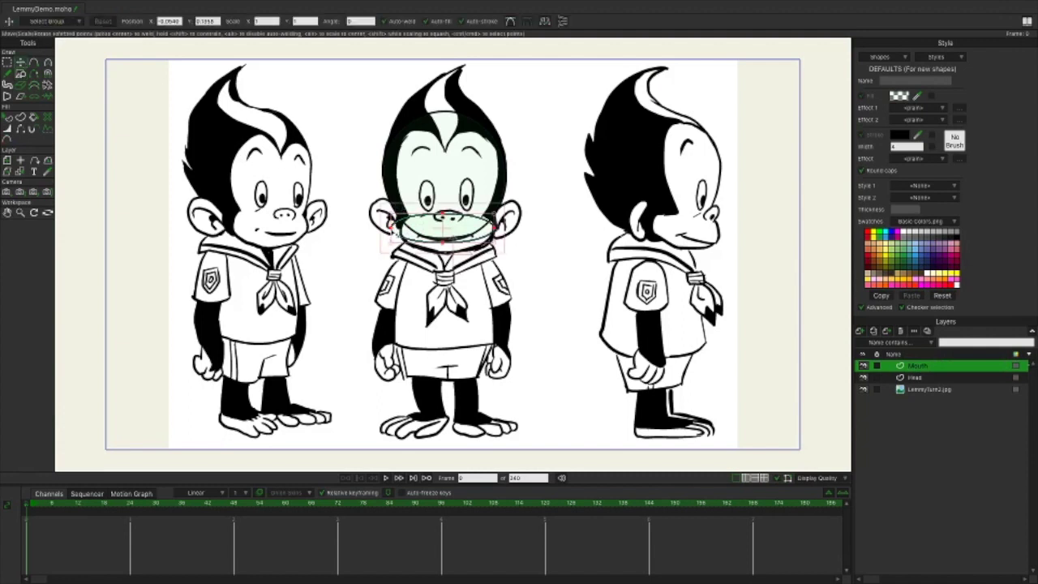
drag(393, 229, 491, 228)
click(523, 243)
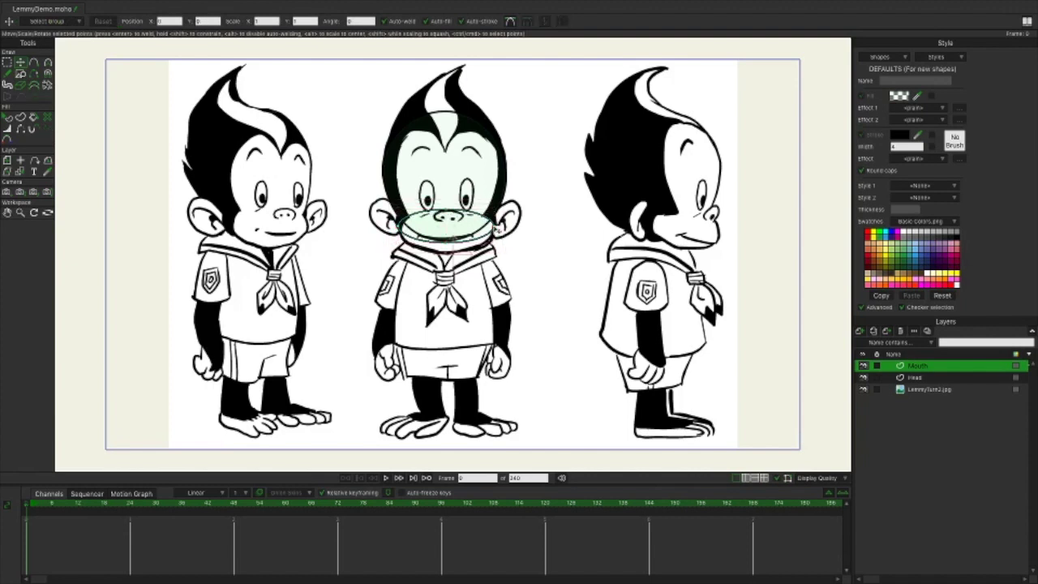
click(495, 227)
drag(450, 244, 450, 249)
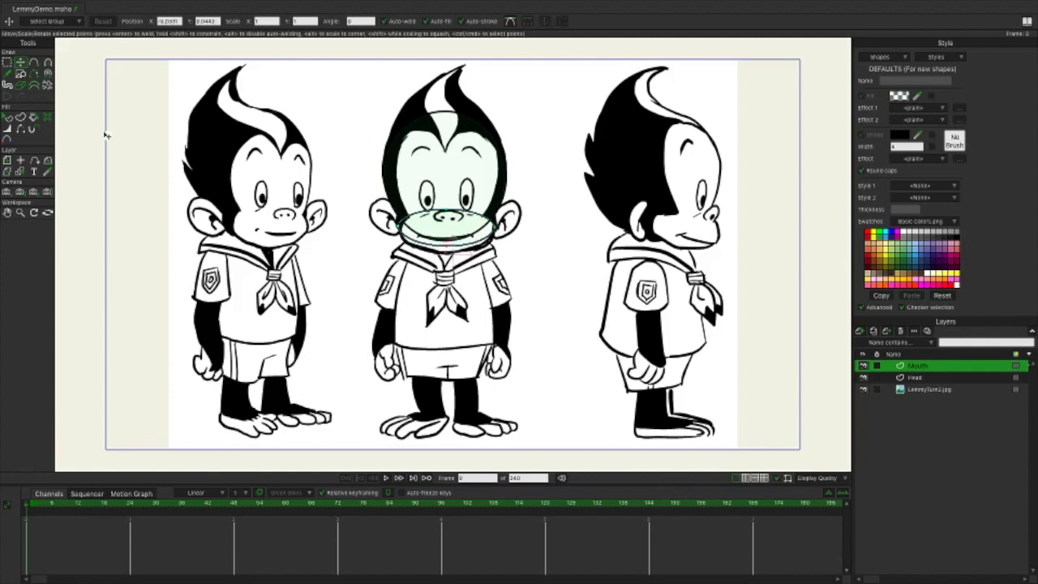
Draw a second, deeper oval over the muzzle on the Mouth layer and stretch it slightly to fit the chin and cheeks.
click(22, 74)
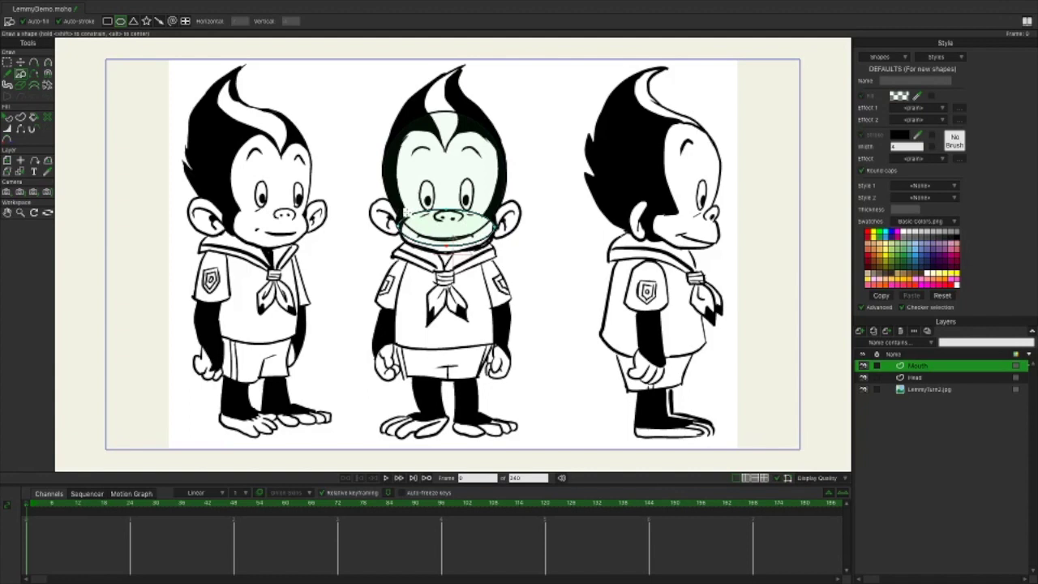
drag(402, 209, 492, 252)
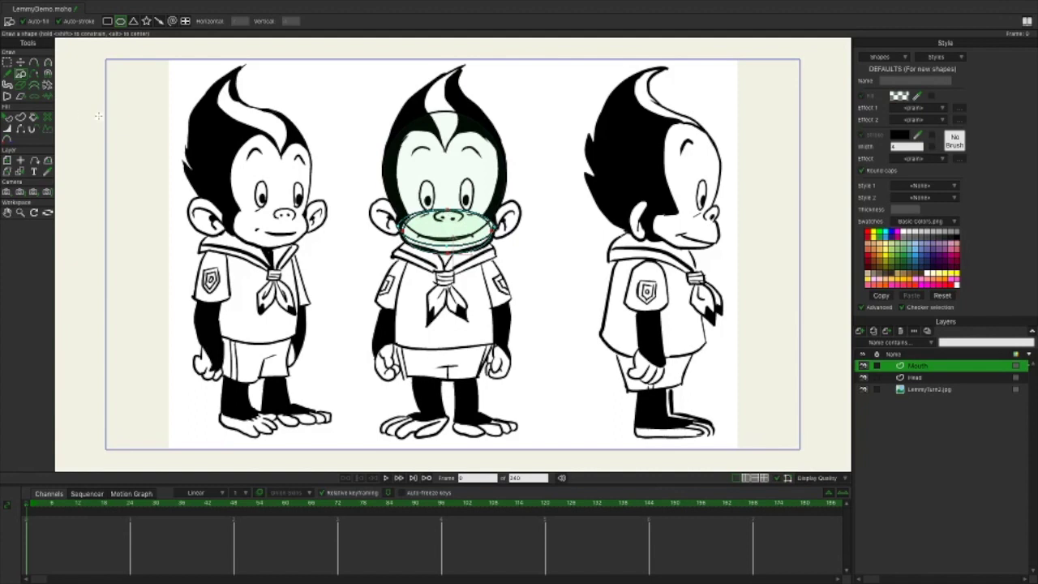
click(20, 63)
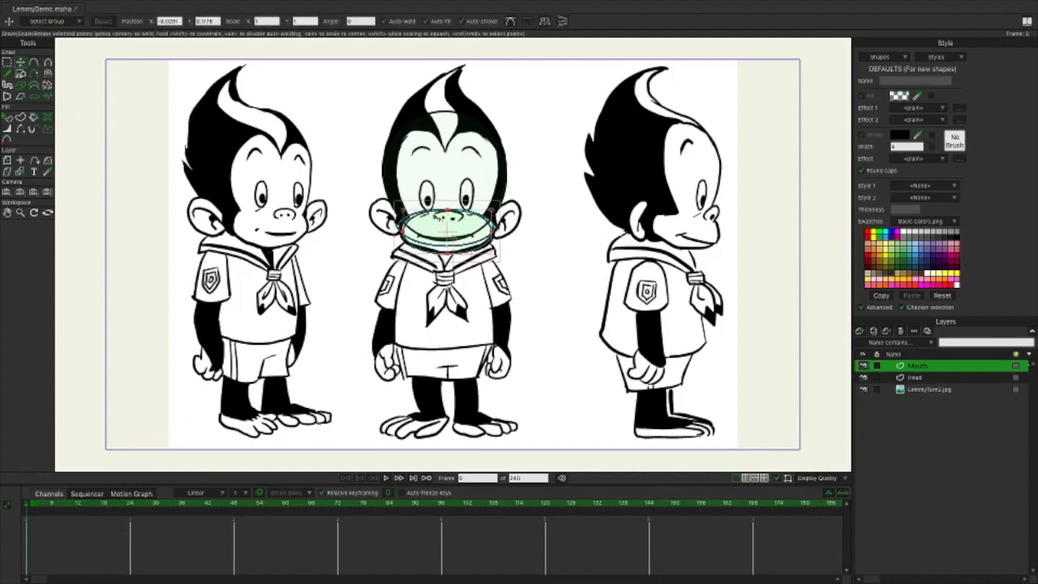
drag(449, 207, 448, 203)
drag(404, 230, 400, 230)
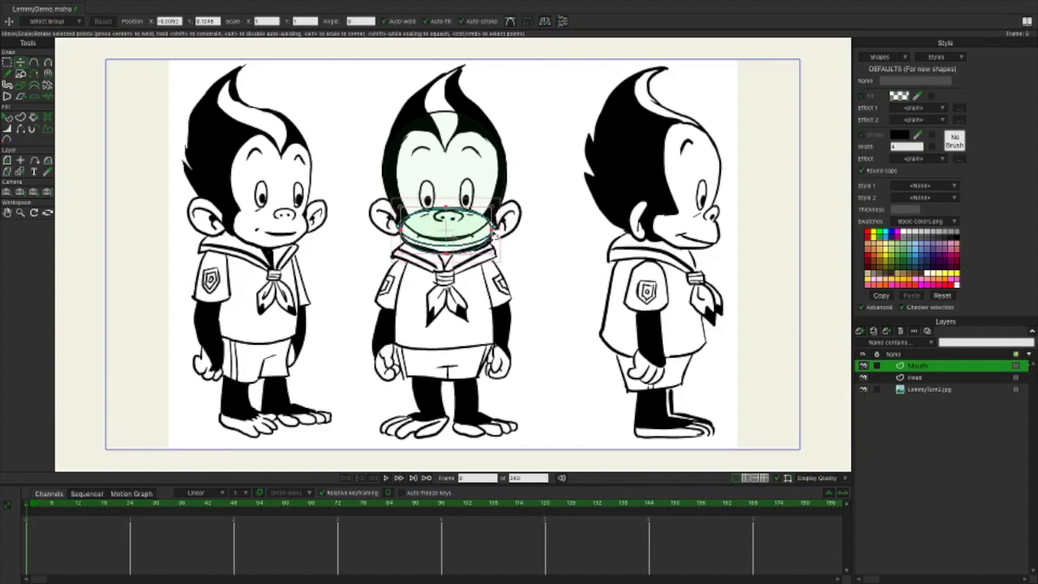
drag(492, 231, 496, 231)
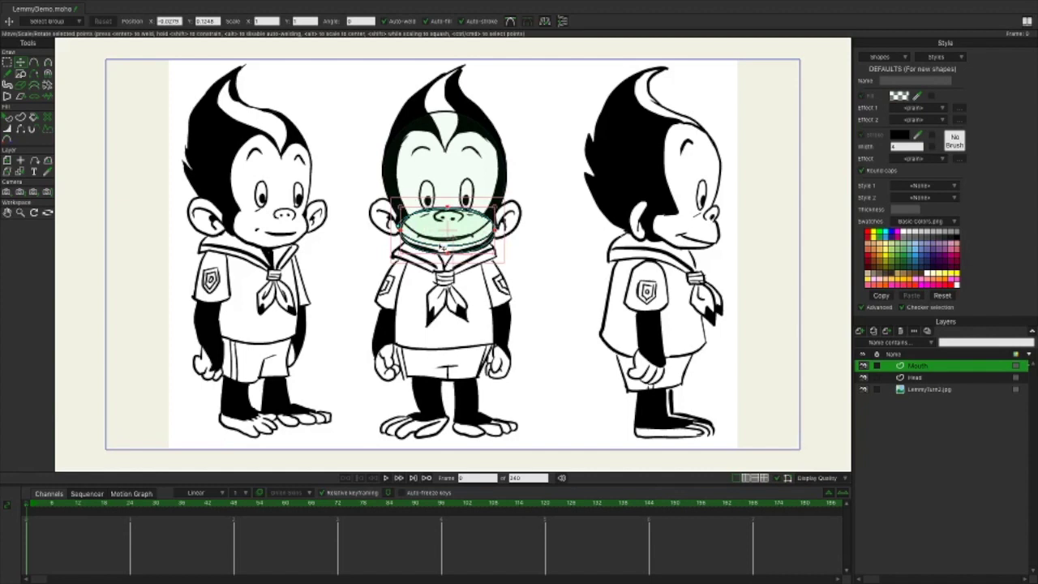
click(545, 270)
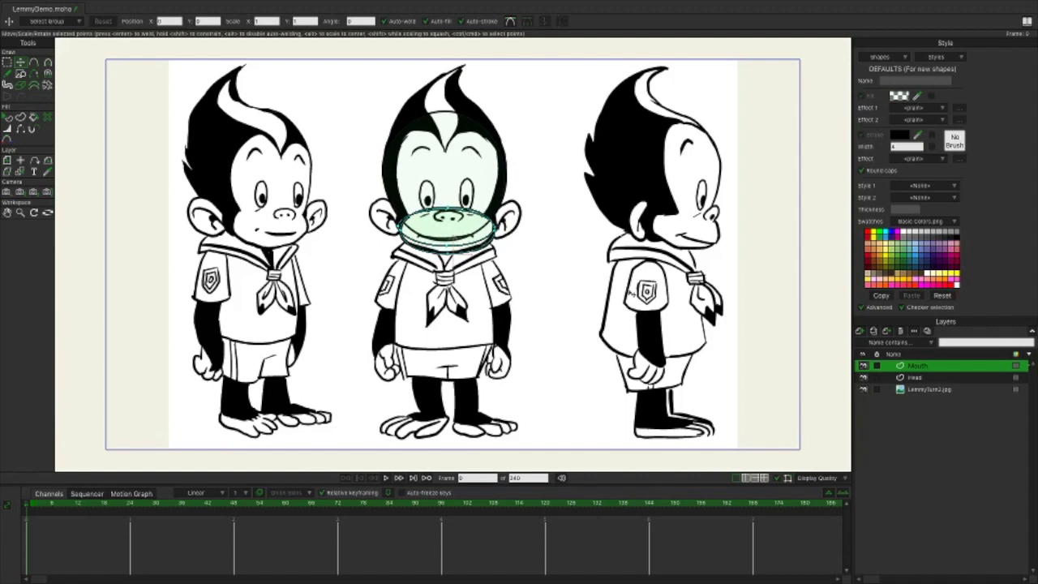
Add a vector layer named Nose and draw a small oval around the front-view character's nose.
click(864, 333)
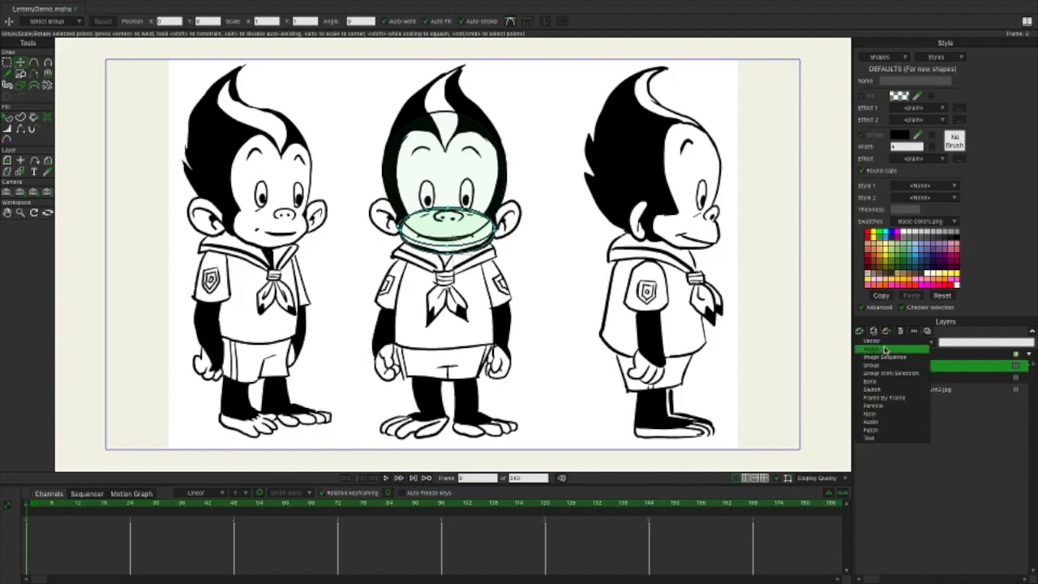
click(881, 347)
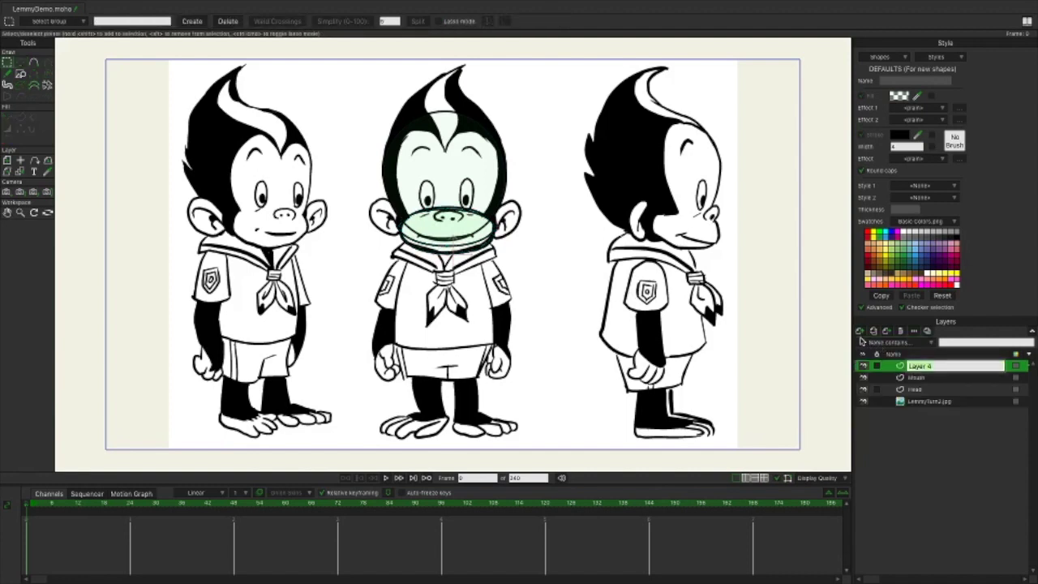
text(Nose)
click(20, 73)
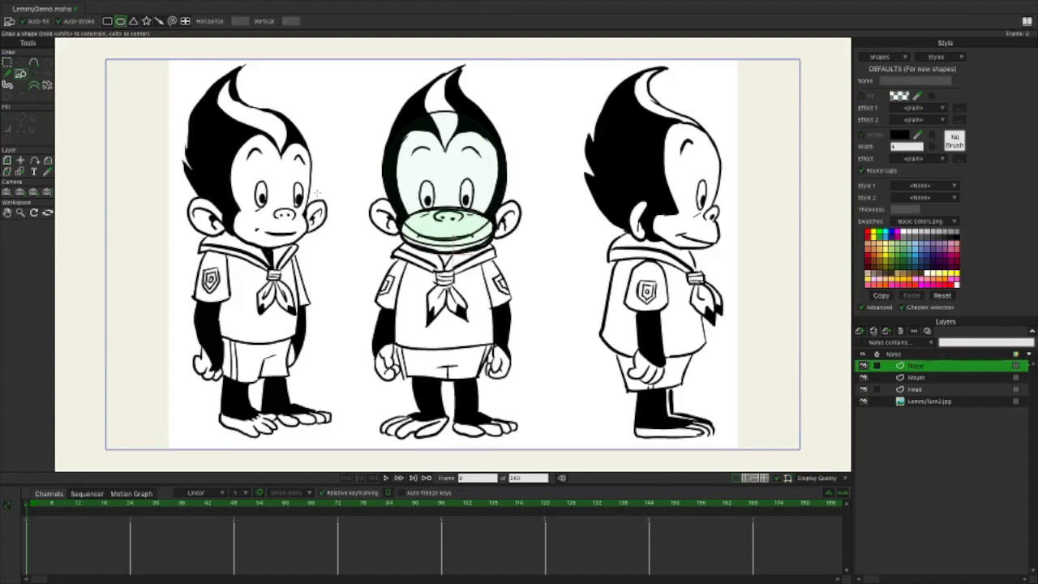
drag(434, 210, 463, 223)
Draw two small ovals inside the nose oval for the left and right nostrils.
scroll(463, 235, up, 5)
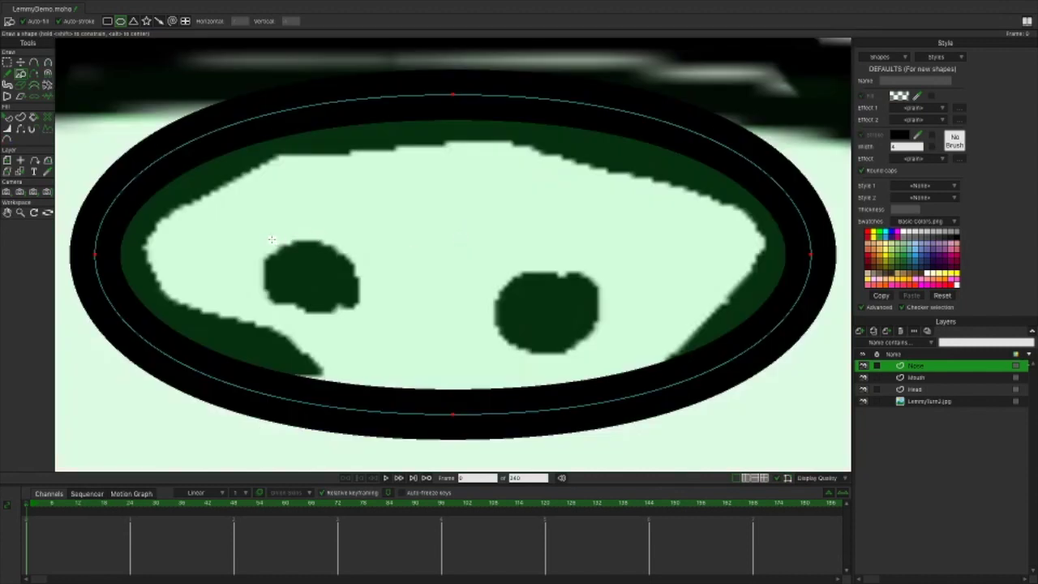
drag(271, 239, 338, 284)
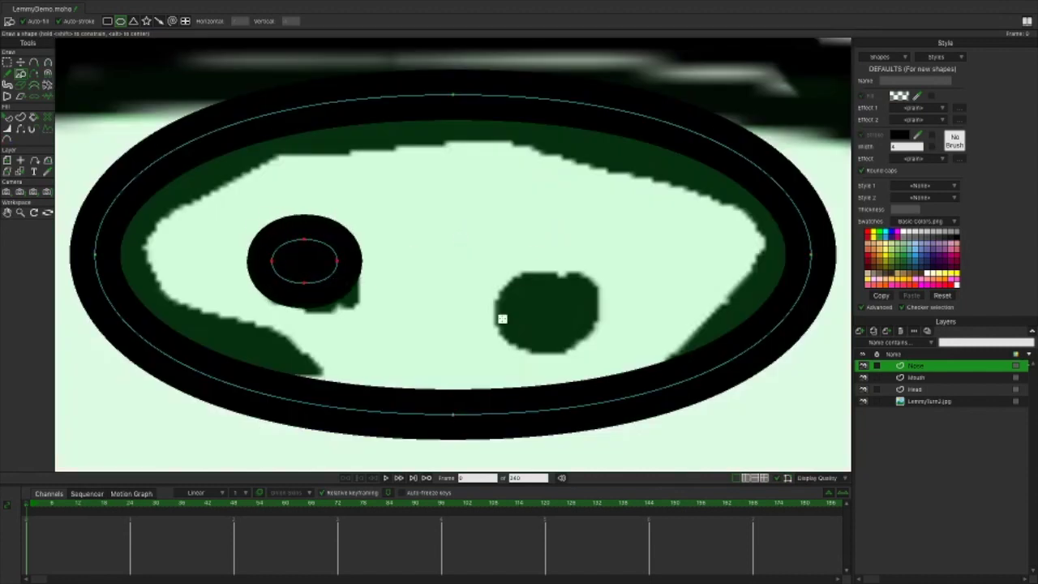
drag(525, 239, 574, 288)
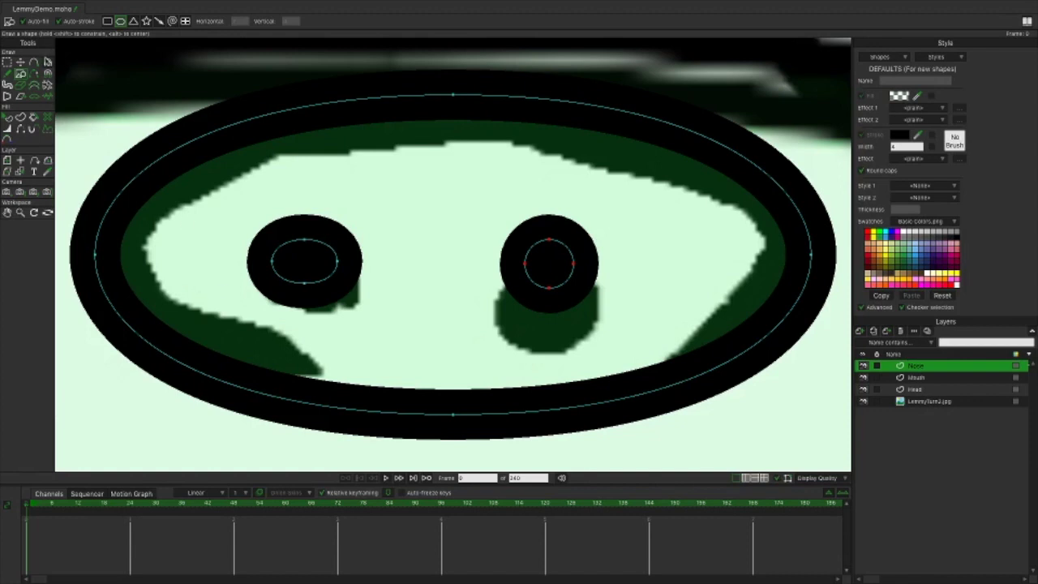
Add two points to the lower edge of the nose outline, one on each side of its bottom point.
key(a)
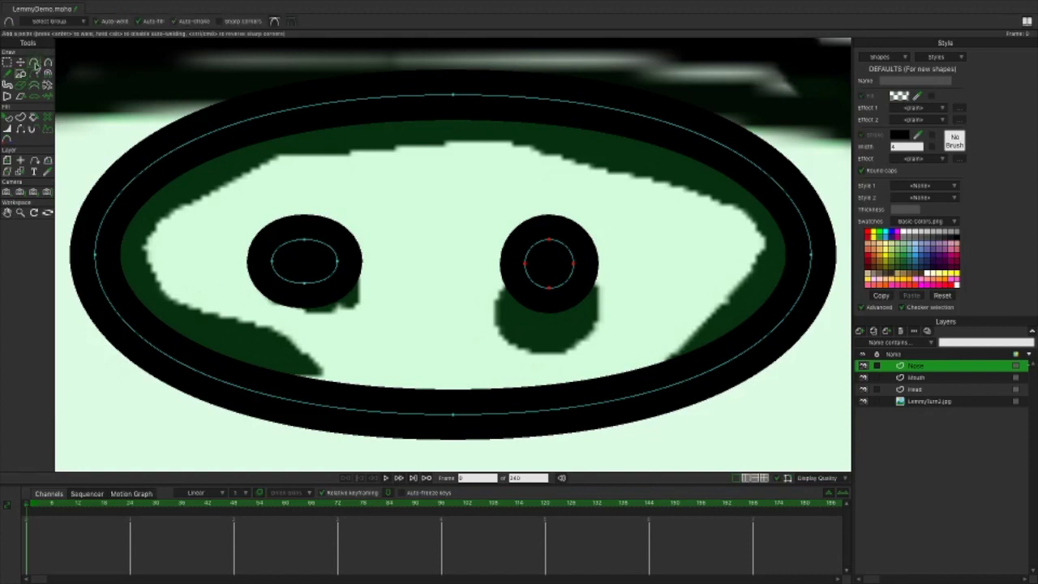
click(292, 397)
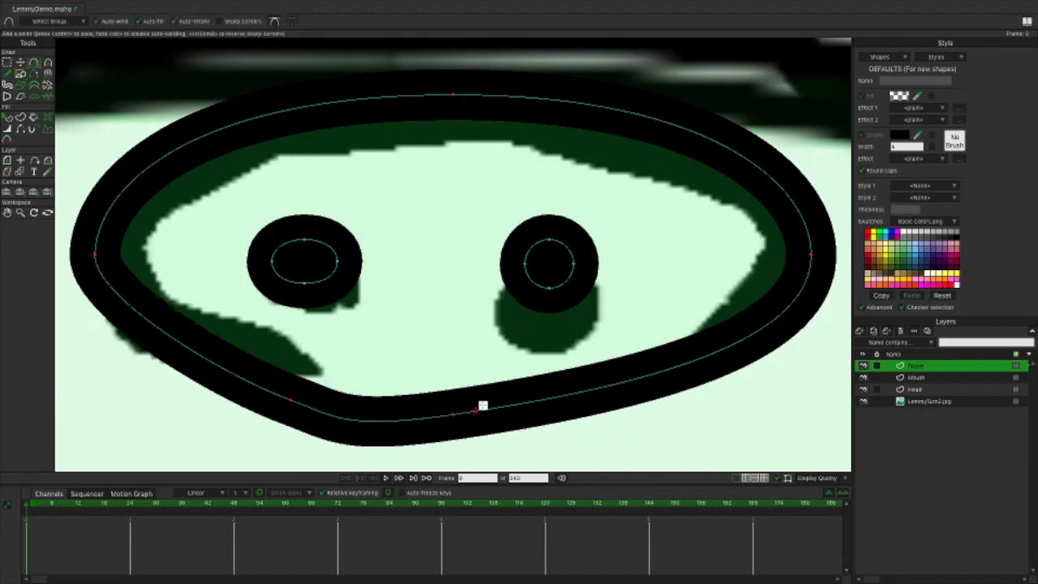
click(669, 366)
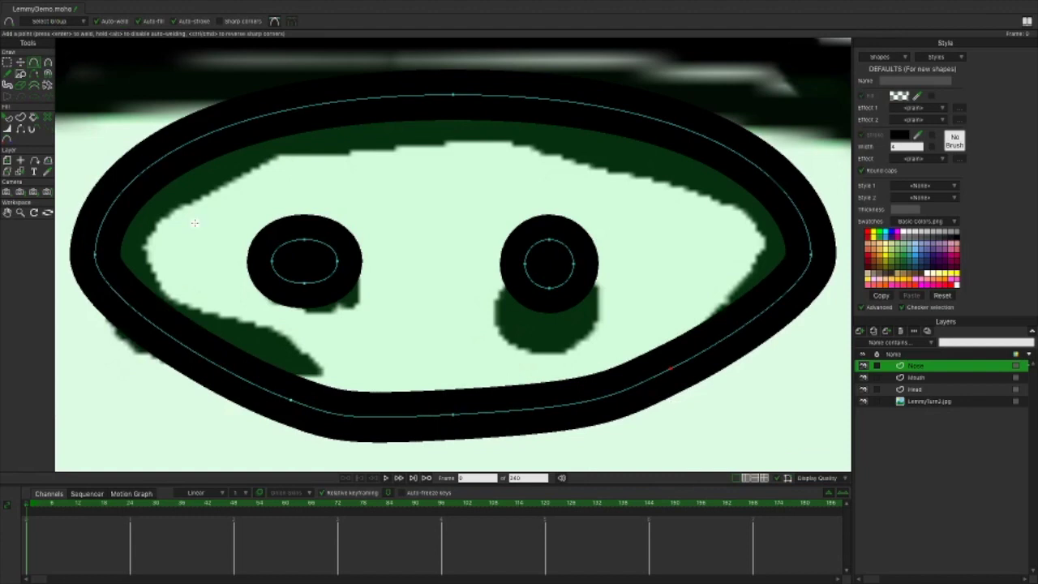
Move the nose outline's top, side and newly added lower points so the curve follows the reference nose.
click(20, 62)
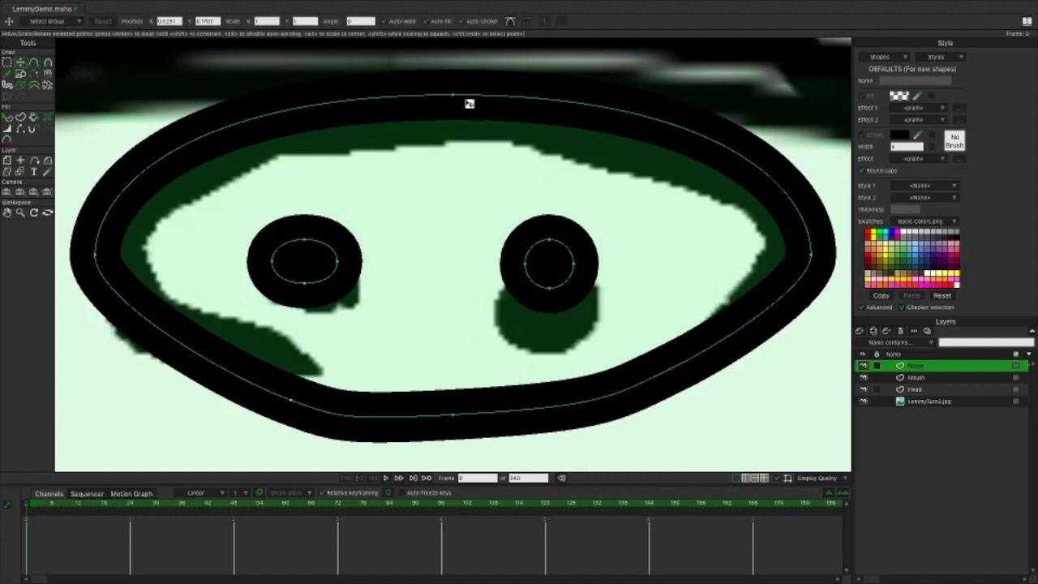
drag(456, 97, 457, 119)
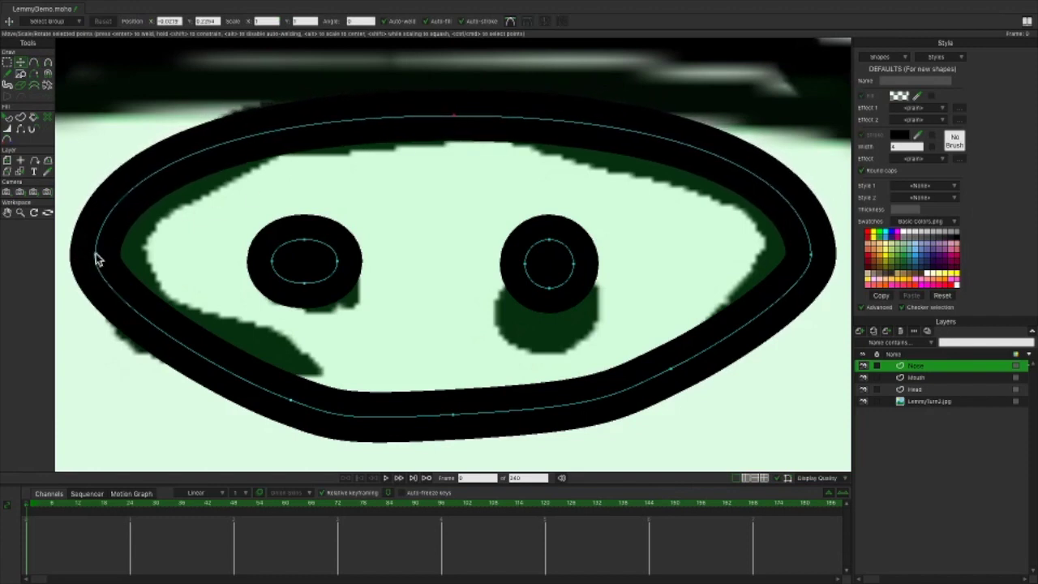
drag(96, 257, 118, 258)
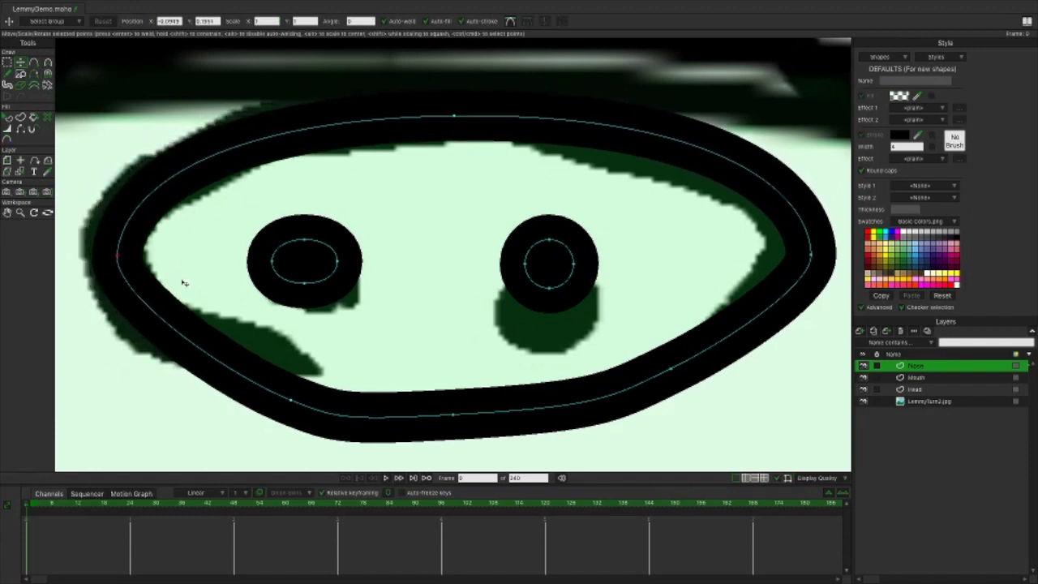
drag(294, 404, 312, 374)
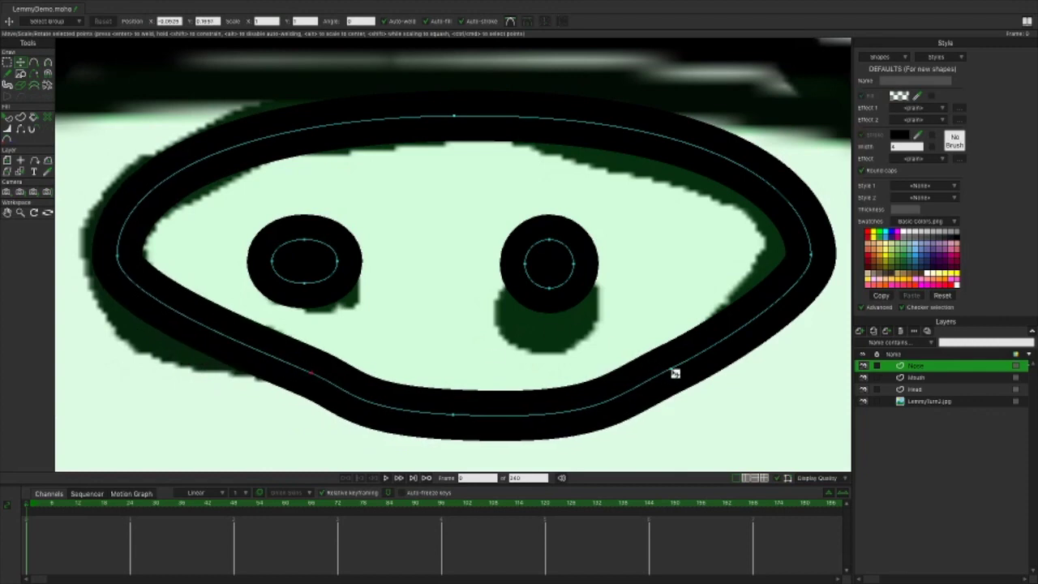
drag(674, 372, 676, 367)
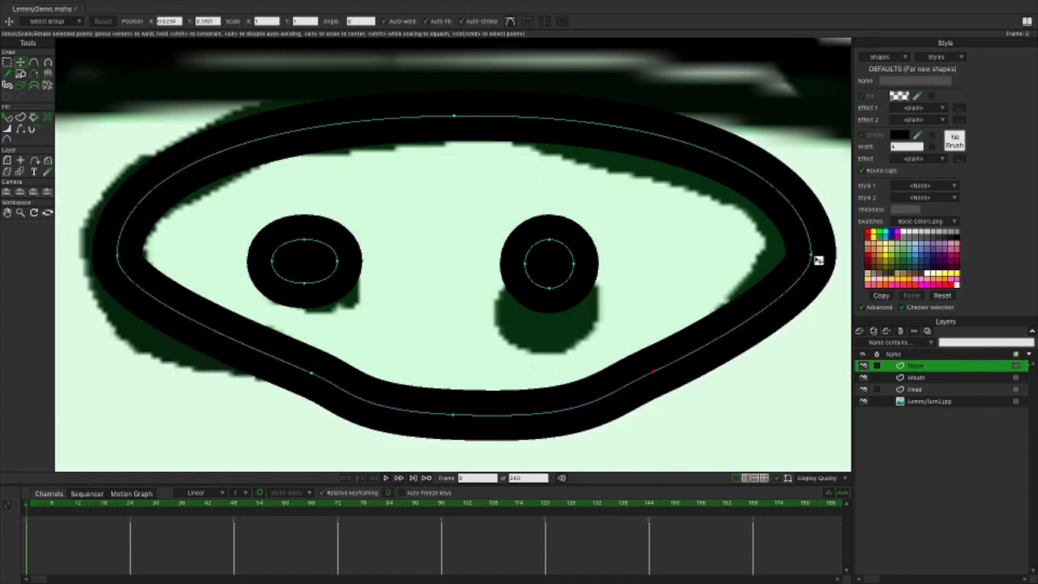
drag(813, 258, 787, 241)
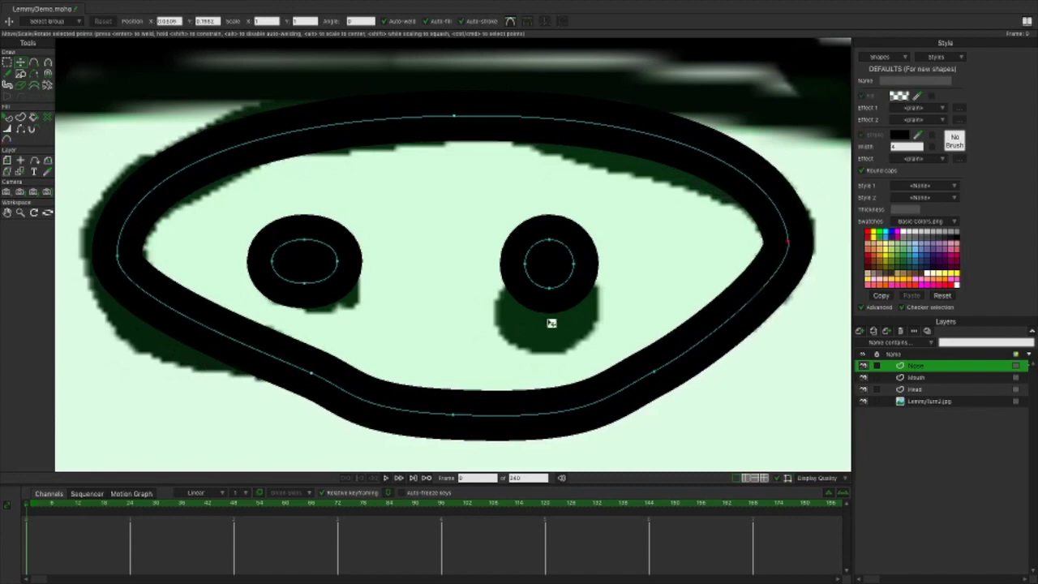
Hide the two bottom edges of the nose outline so its stroke stays open underneath.
click(20, 130)
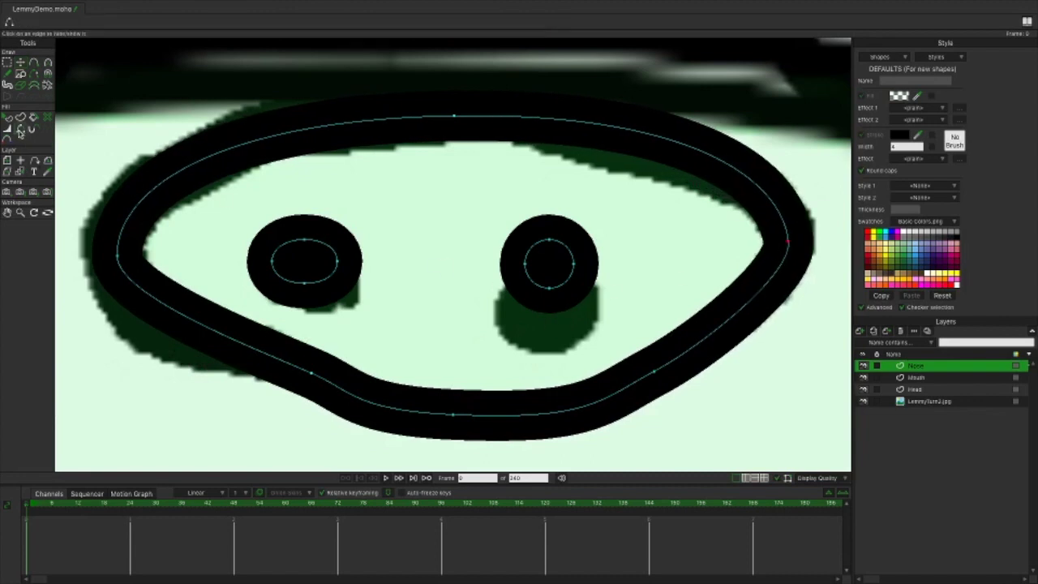
click(355, 396)
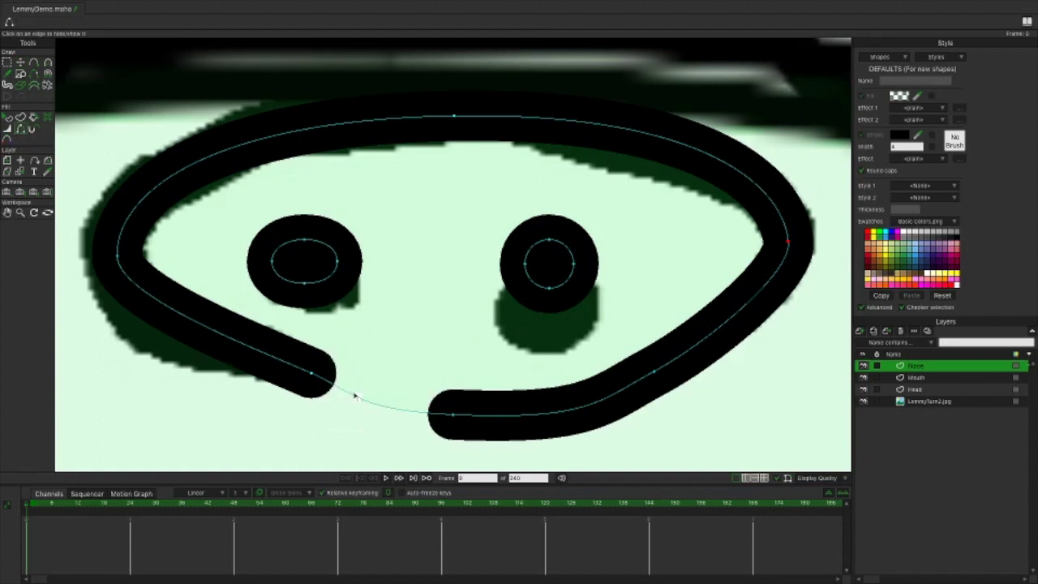
click(556, 415)
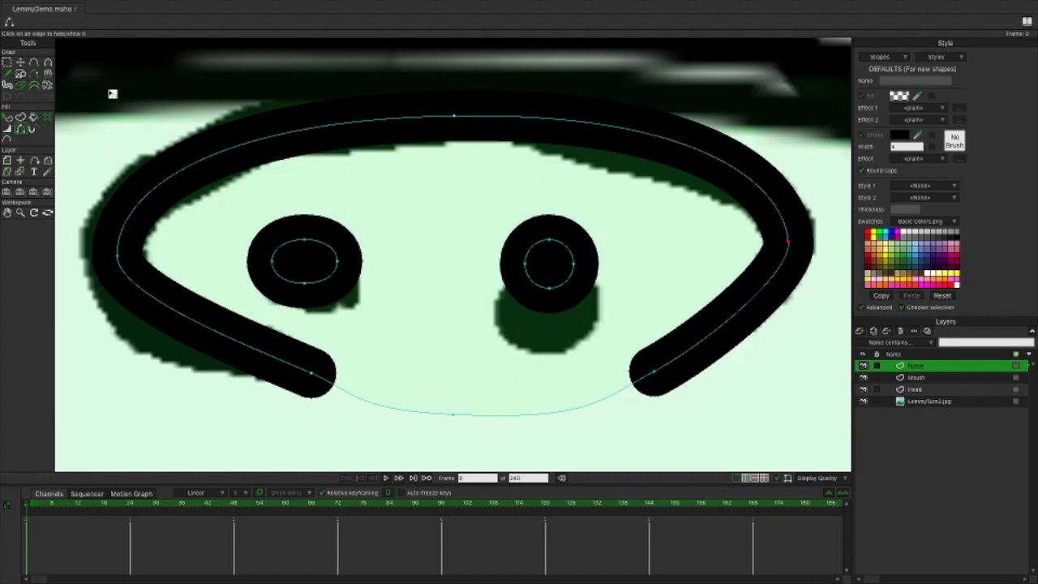
Taper the nose stroke by reducing the line width at both open ends, using 24 percent at the right end.
click(22, 64)
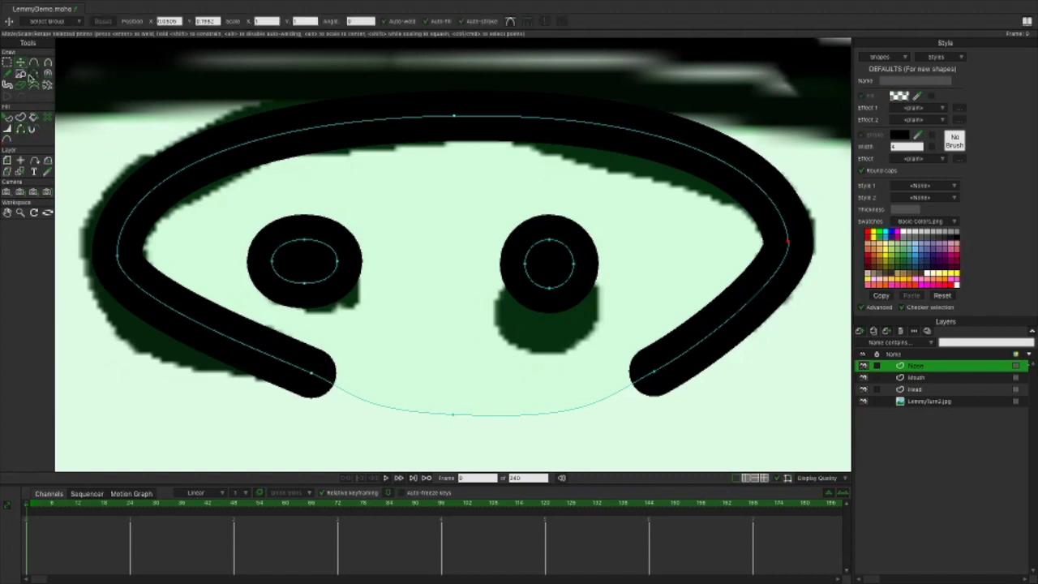
click(312, 375)
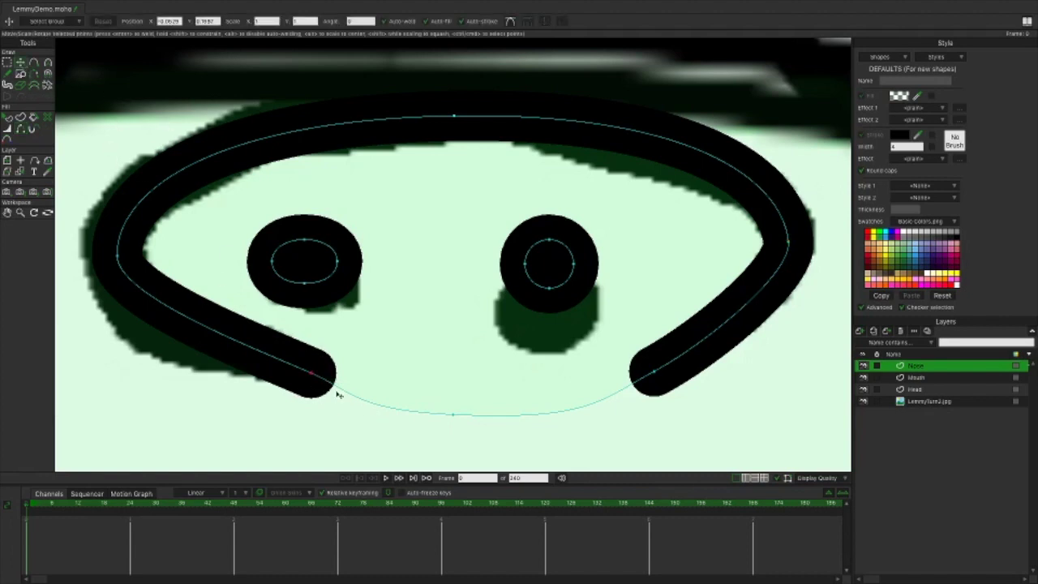
click(7, 131)
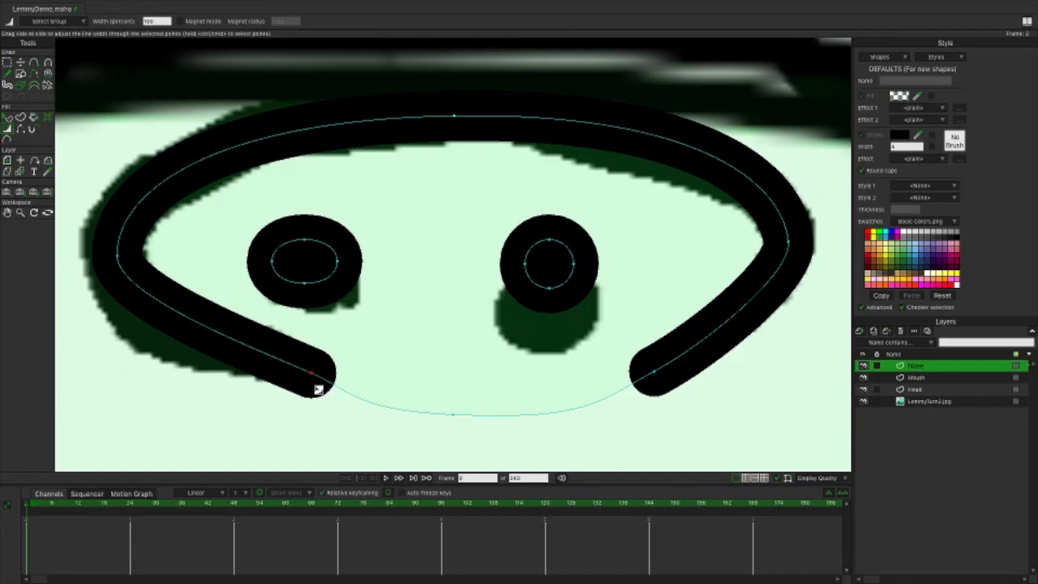
drag(318, 389, 297, 390)
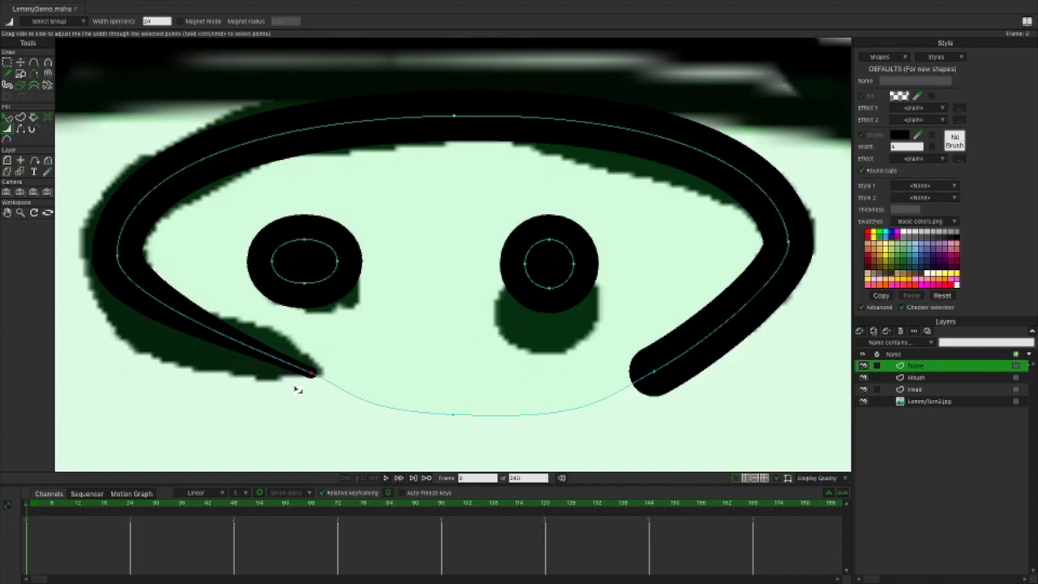
mouse_move(298, 389)
mouse_down()
mouse_move(376, 391)
mouse_move(300, 396)
mouse_up()
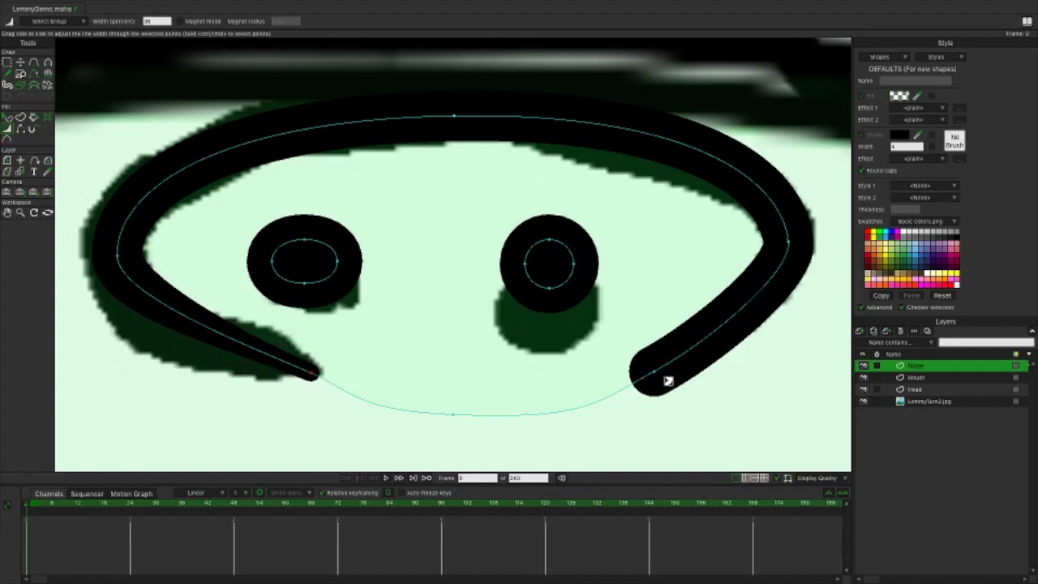
drag(656, 375, 637, 375)
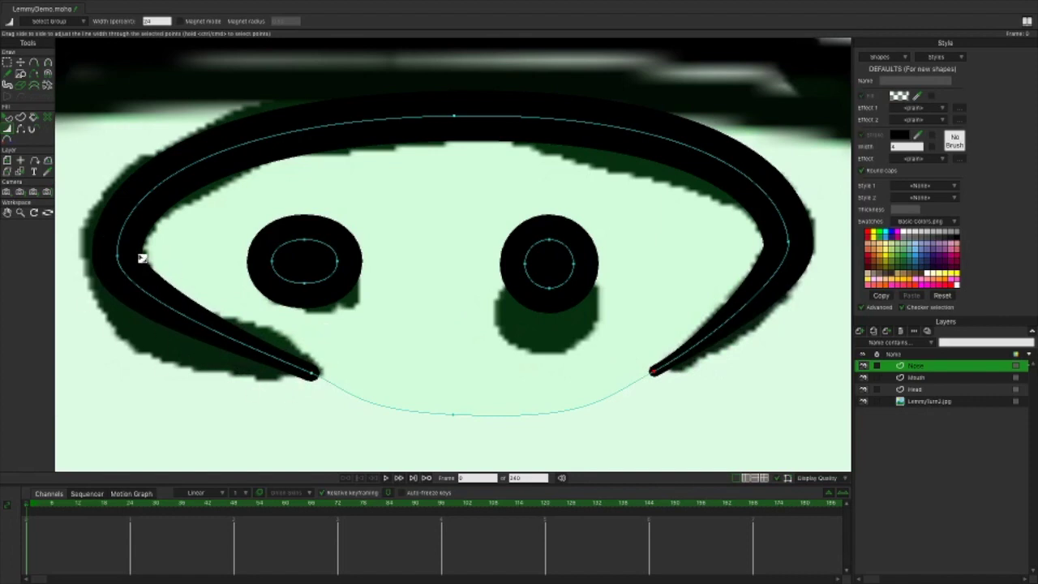
Round the nose outline's lower-left end by adjusting its curve handle and adding a point pulled outward on the lower-left side.
click(49, 63)
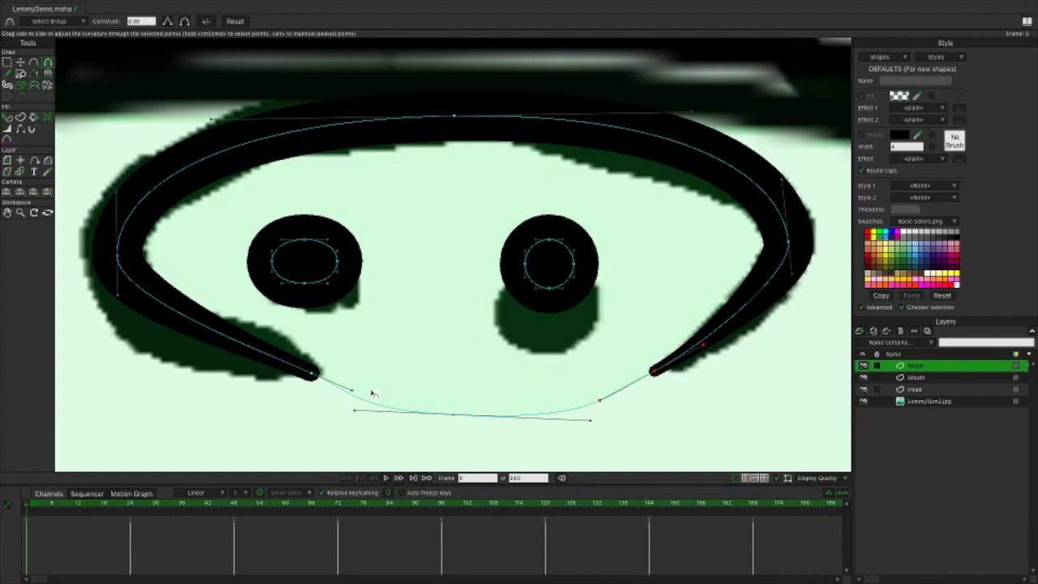
drag(353, 393, 354, 377)
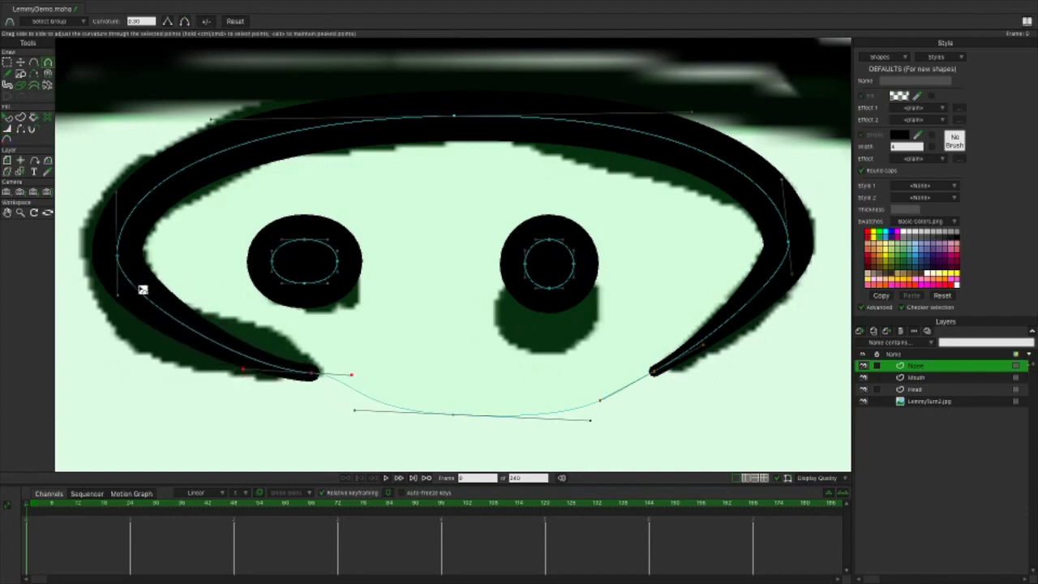
click(34, 63)
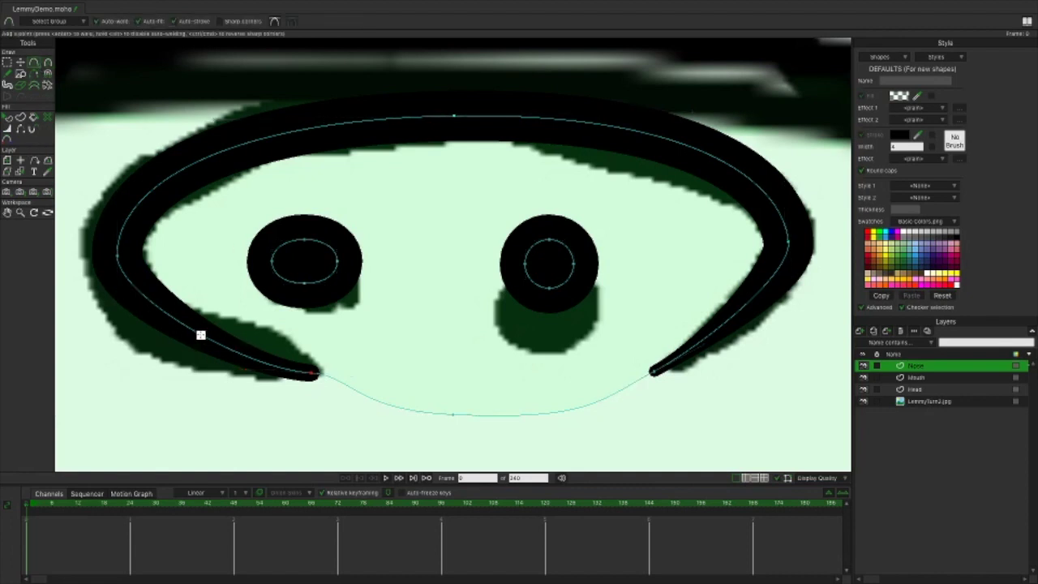
drag(202, 337, 172, 336)
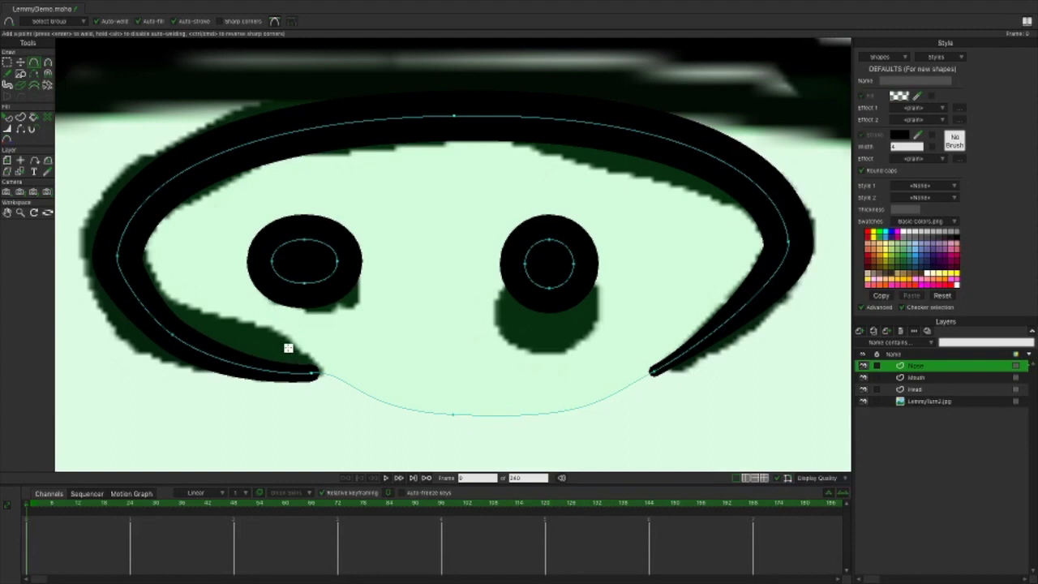
Add a vector layer named L Ear and draw an oval over the front-view character's ear on the left side of the image.
key(ctrl+r)
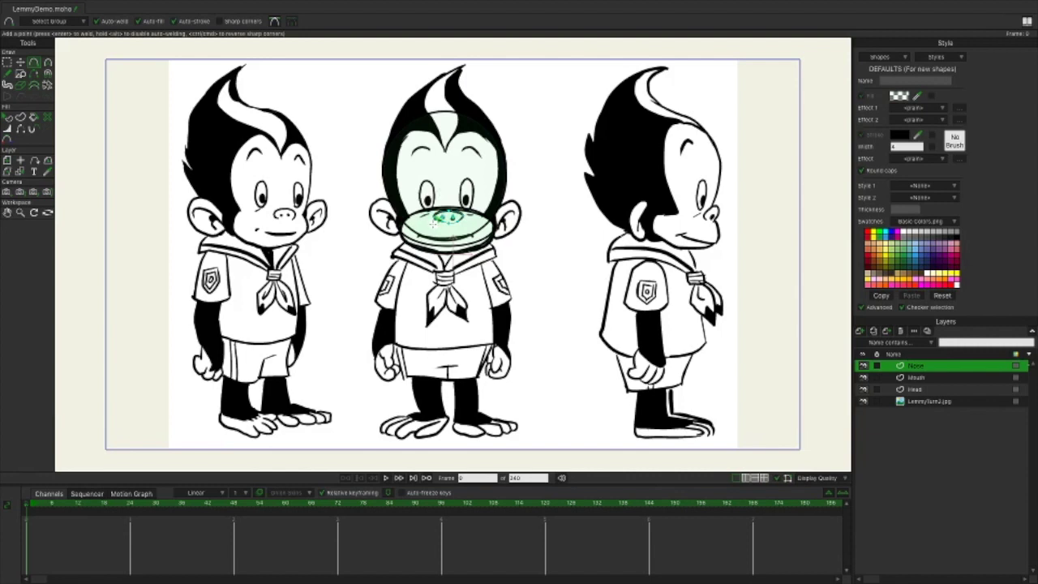
key(r)
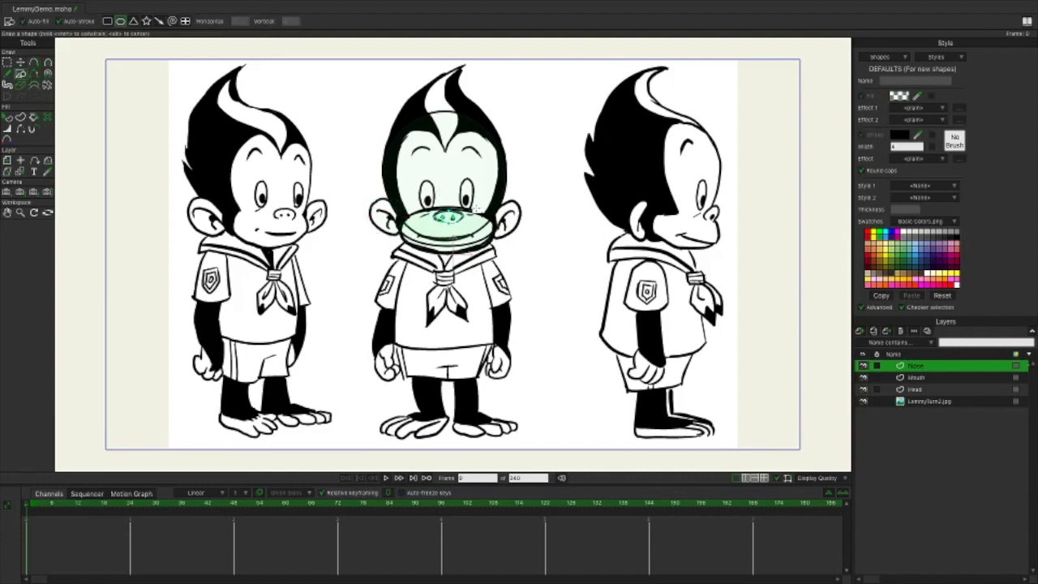
click(859, 331)
click(884, 341)
text(L Ear)
key(Return)
drag(372, 201, 406, 233)
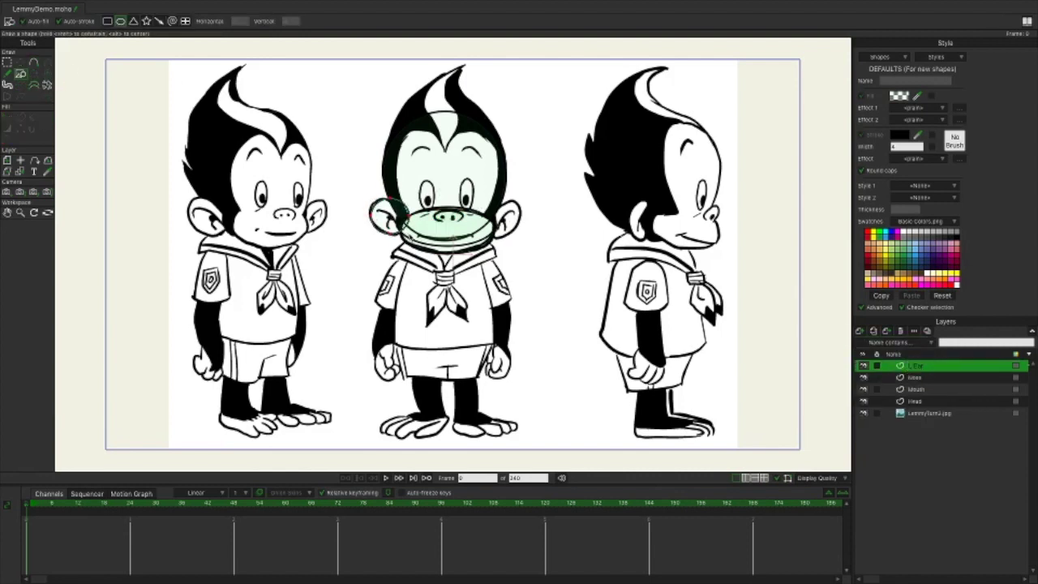
Fit the L Ear oval to the reference by moving its top, bottom and inner points and adjusting the bottom point's curvature.
key(ctrl+f)
click(20, 63)
drag(455, 60, 321, 73)
drag(455, 450, 526, 452)
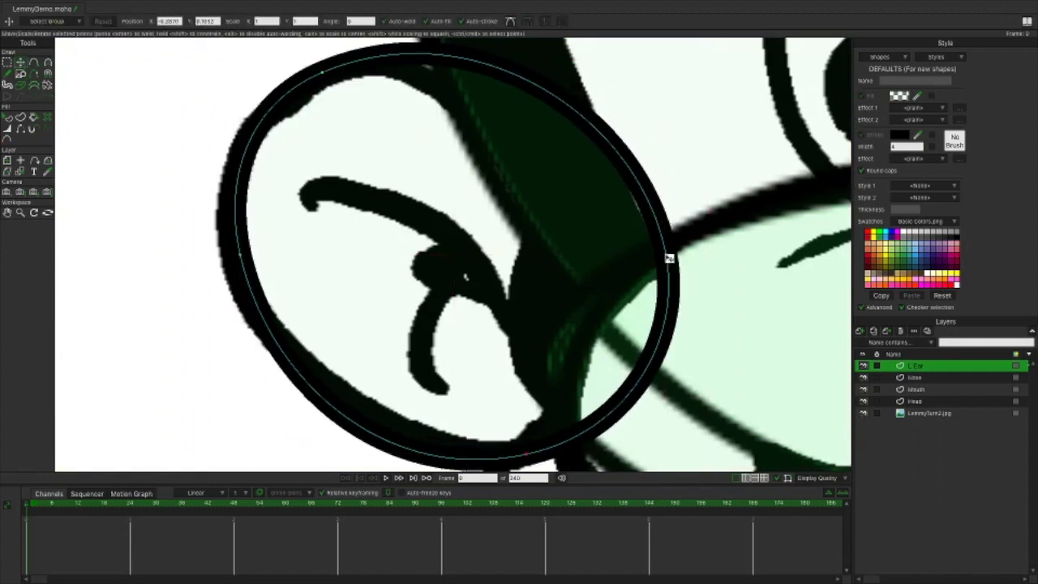
drag(670, 258, 572, 297)
scroll(576, 299, up, 2)
scroll(577, 299, down, 5)
key(c)
drag(392, 361, 387, 301)
scroll(387, 302, up, 3)
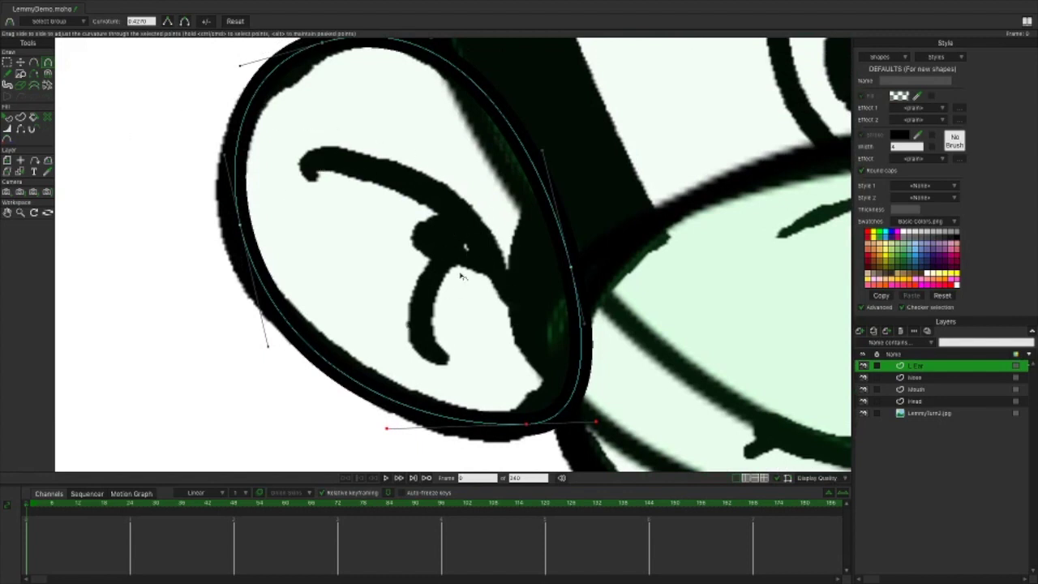
Draw the two curved inner-ear lines freehand inside the L Ear oval, tracing the reference.
click(8, 77)
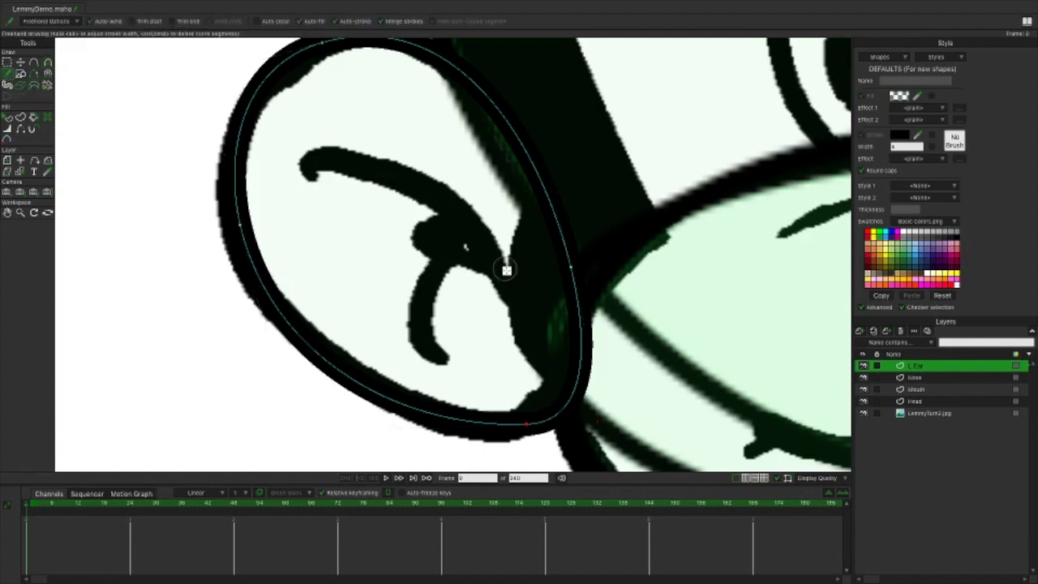
mouse_move(464, 297)
mouse_down()
mouse_move(417, 216)
mouse_move(364, 182)
mouse_move(290, 161)
mouse_move(263, 183)
mouse_up()
mouse_move(451, 275)
mouse_down()
mouse_move(435, 251)
mouse_move(404, 250)
mouse_move(373, 285)
mouse_move(365, 320)
mouse_move(401, 356)
mouse_up()
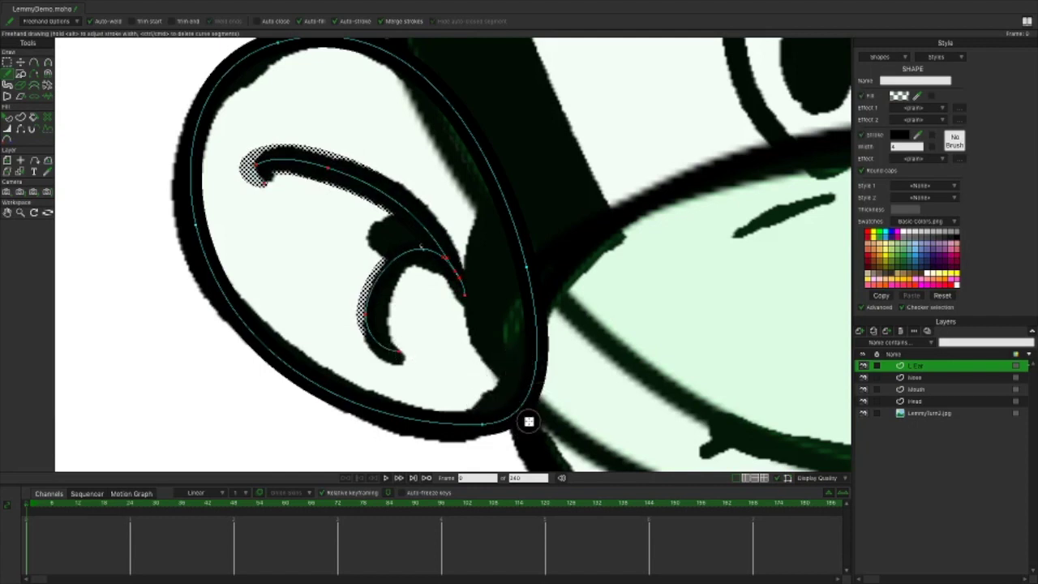
Add a vector layer named R Ear and draw an oval over the front-view character's opposite ear.
key(ctrl+r)
click(860, 331)
click(872, 341)
text(R Ear)
click(20, 74)
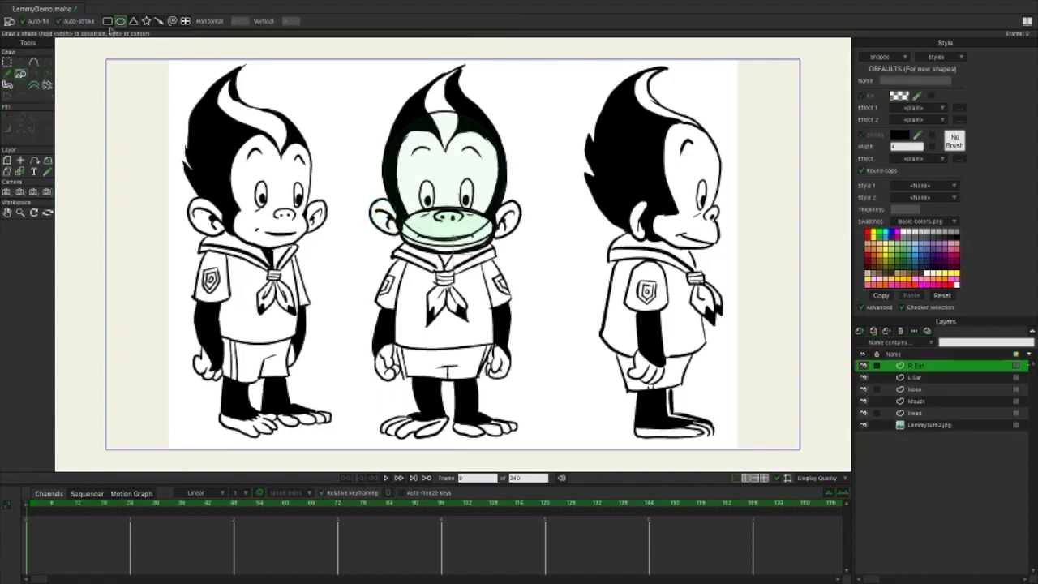
drag(490, 202, 520, 238)
Move the R Ear oval's top and bottom points to fit the reference ear and draw an inner-ear line freehand.
key(ctrl+f)
key(t)
drag(452, 59, 547, 97)
drag(453, 449, 305, 426)
click(7, 74)
mouse_move(367, 355)
mouse_down()
mouse_move(417, 246)
mouse_move(440, 363)
mouse_up()
Add a vector layer named Hair and draw a triangle from the hair tip down to the forehead of the front-view character.
key(ctrl+r)
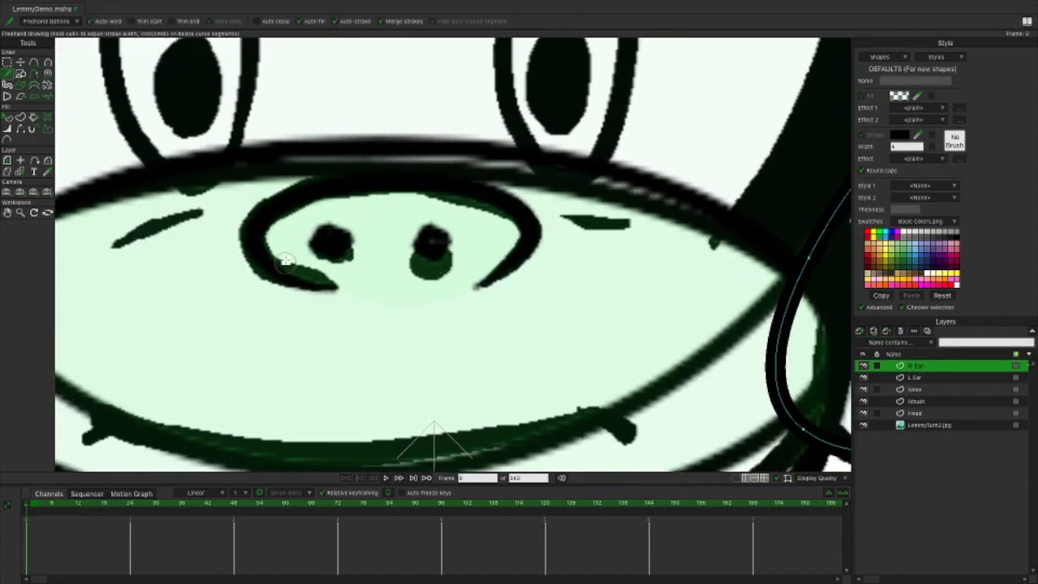
click(861, 333)
click(872, 342)
text(Hair)
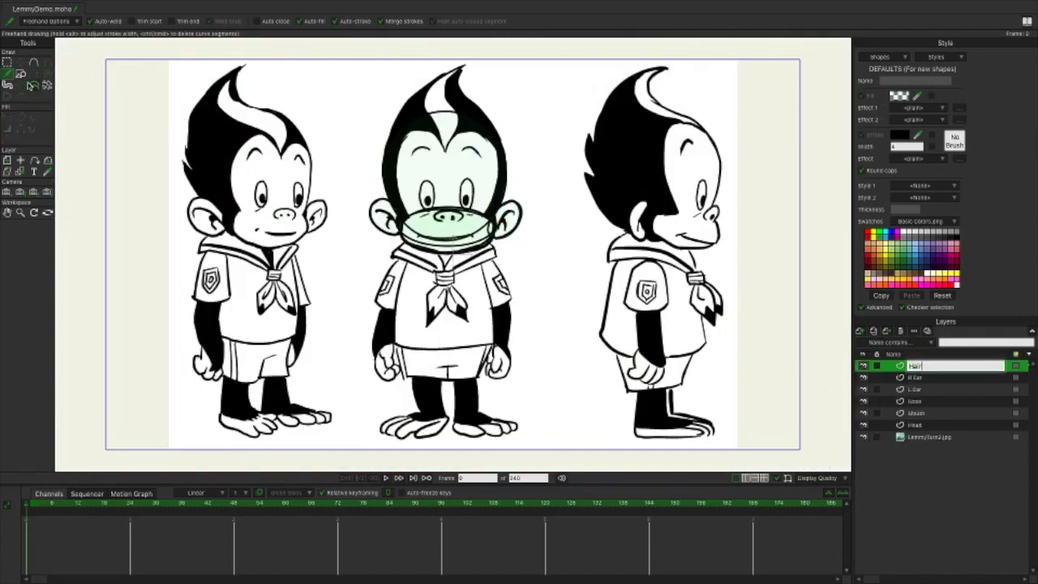
click(20, 75)
click(134, 22)
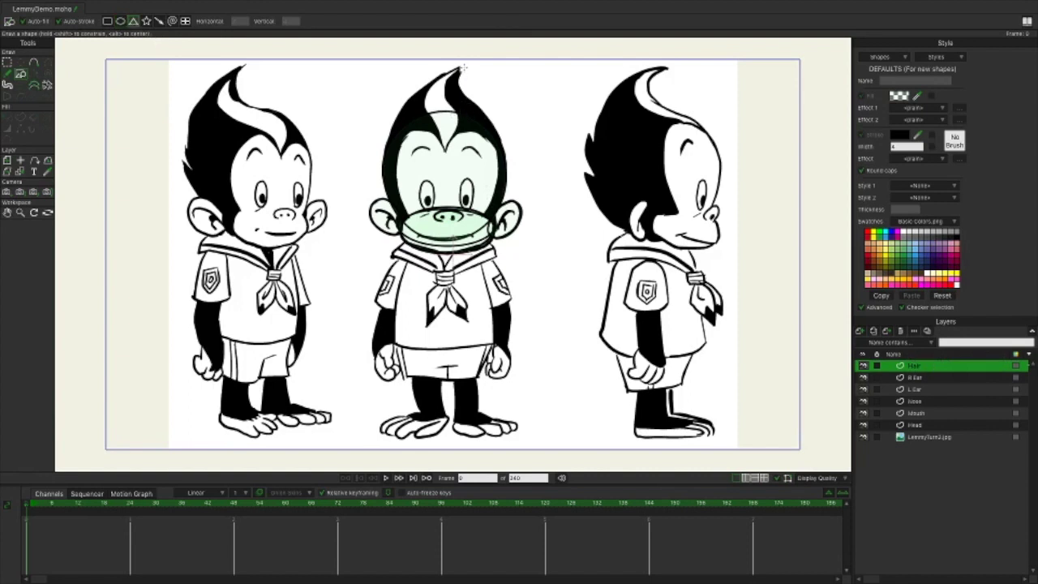
mouse_move(463, 64)
mouse_down()
mouse_move(406, 181)
mouse_move(393, 163)
mouse_up()
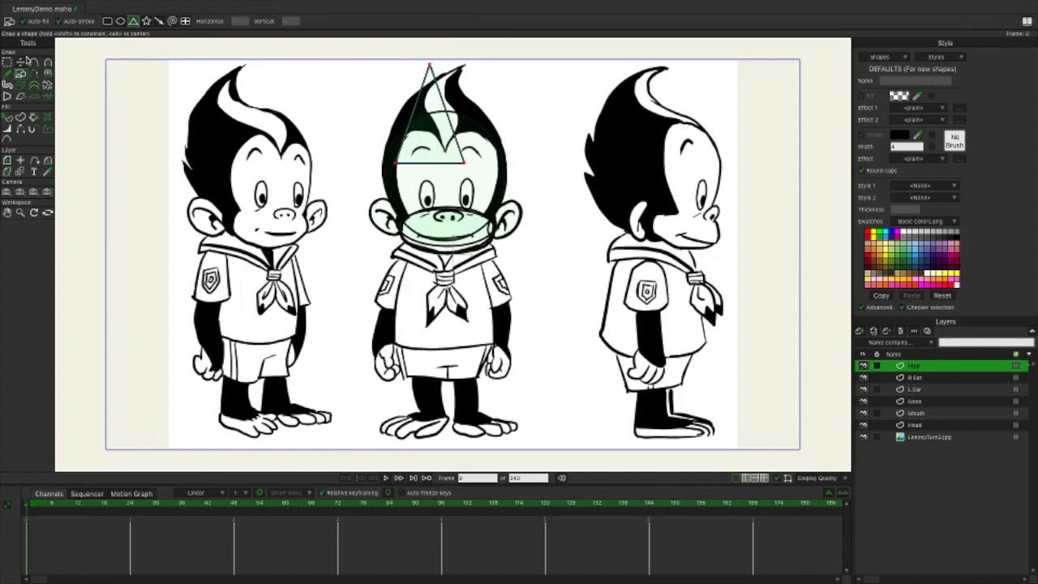
click(21, 63)
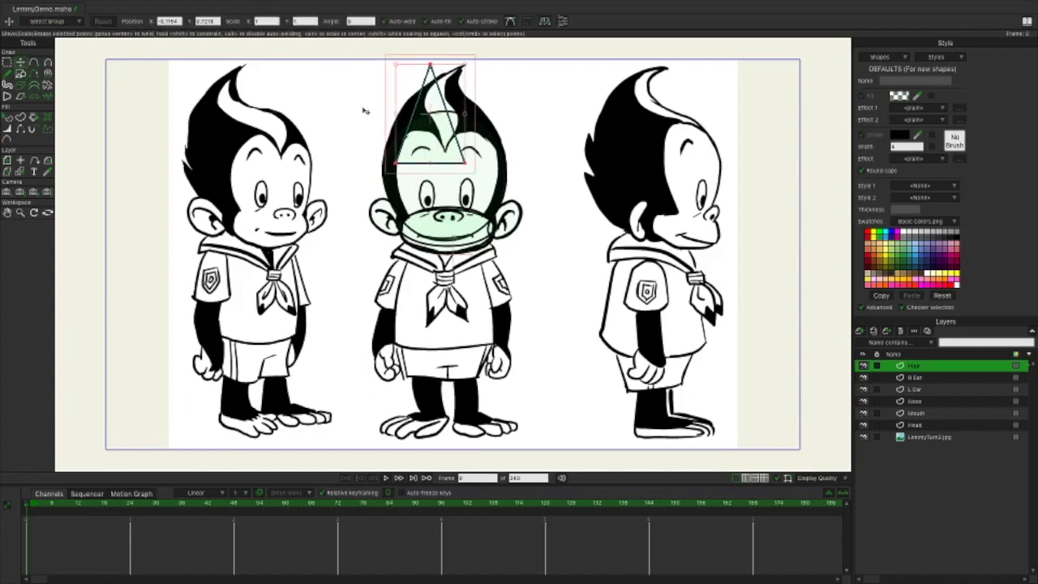
Move the Hair triangle's apex onto the front-view hair tip and its two base corners out to the sides of the head.
click(430, 65)
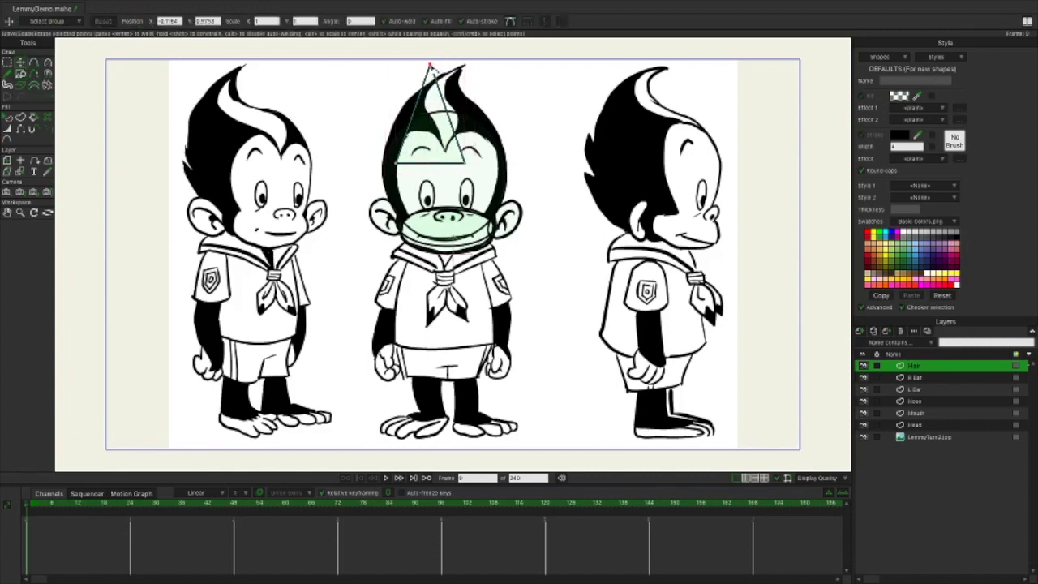
drag(431, 66, 464, 65)
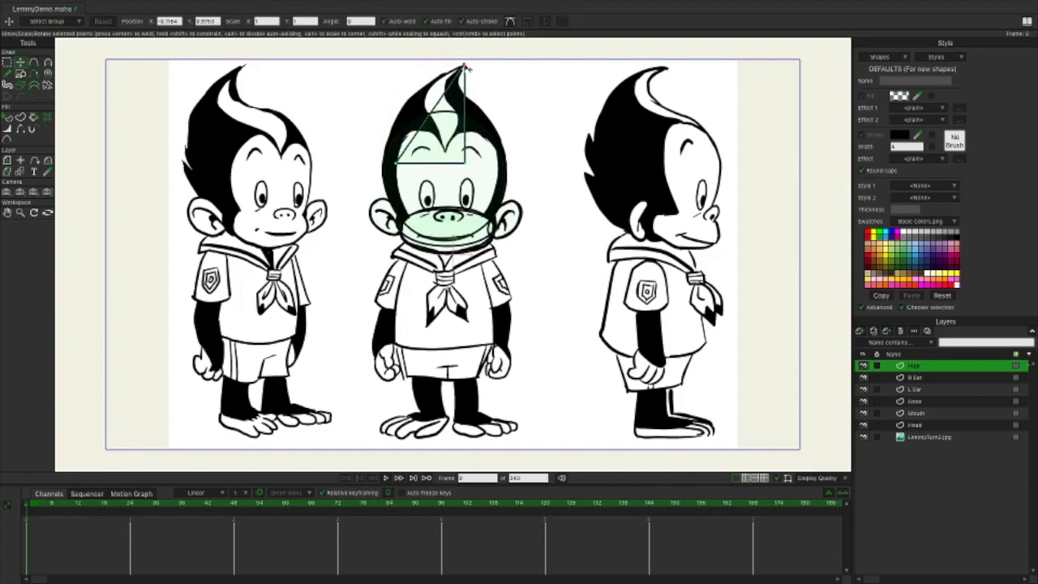
drag(397, 163, 382, 160)
drag(468, 164, 506, 160)
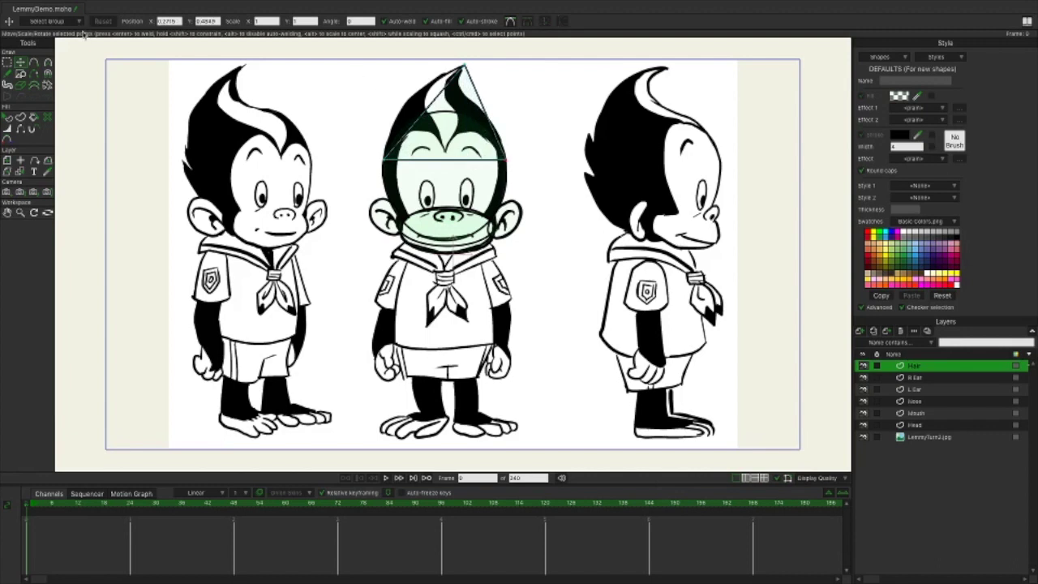
Add three points along the Hair triangle's two slanted sides with Add Point, curving them to follow the reference hair outline.
click(34, 62)
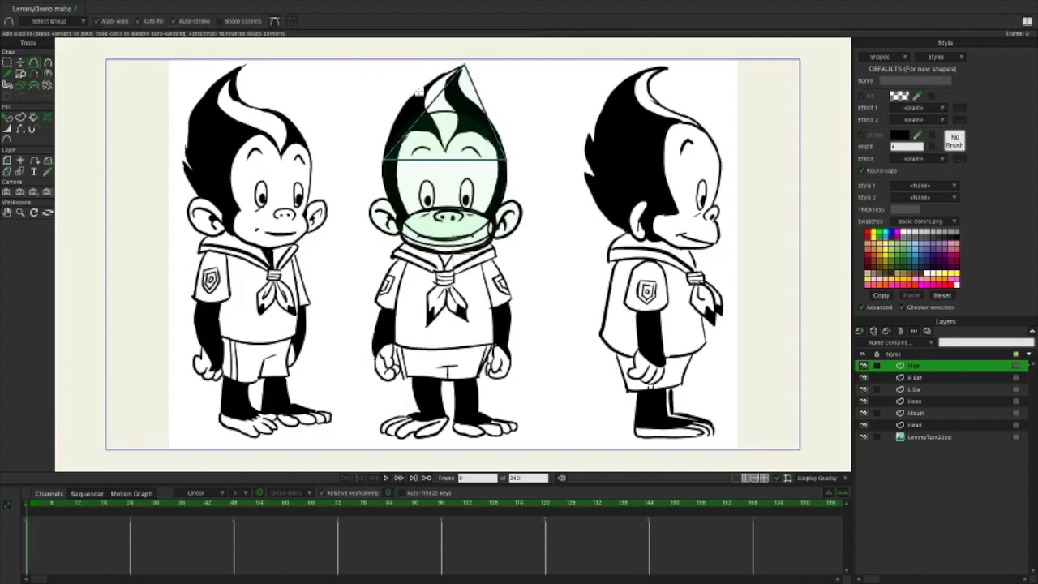
drag(432, 104, 409, 105)
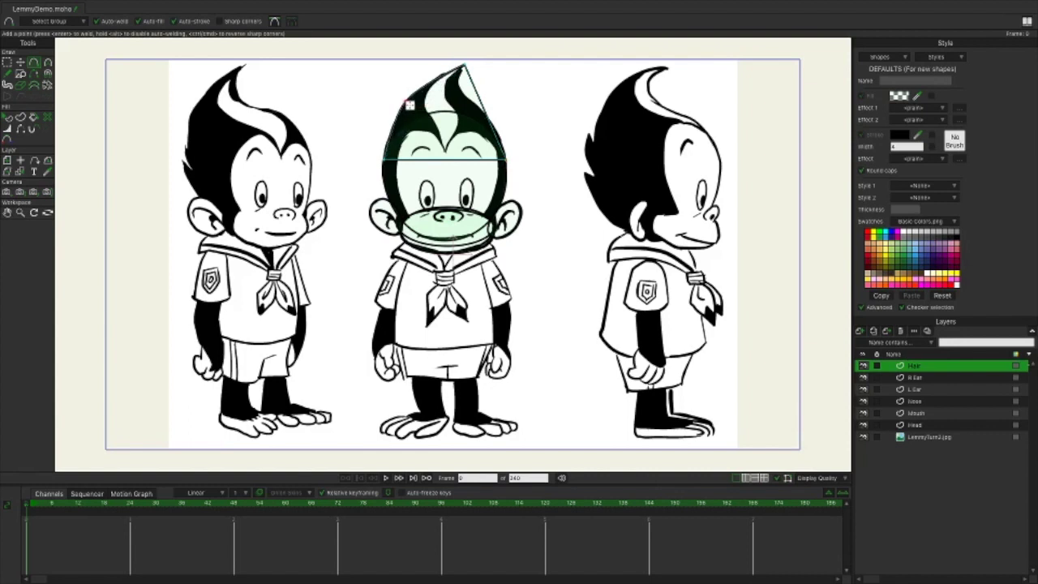
drag(476, 86, 461, 84)
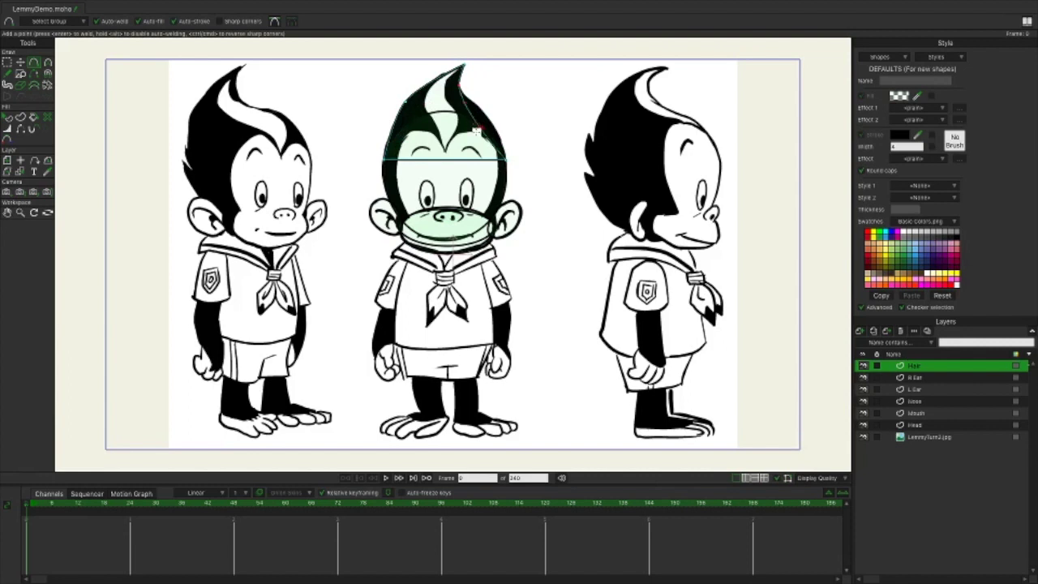
drag(475, 128, 486, 123)
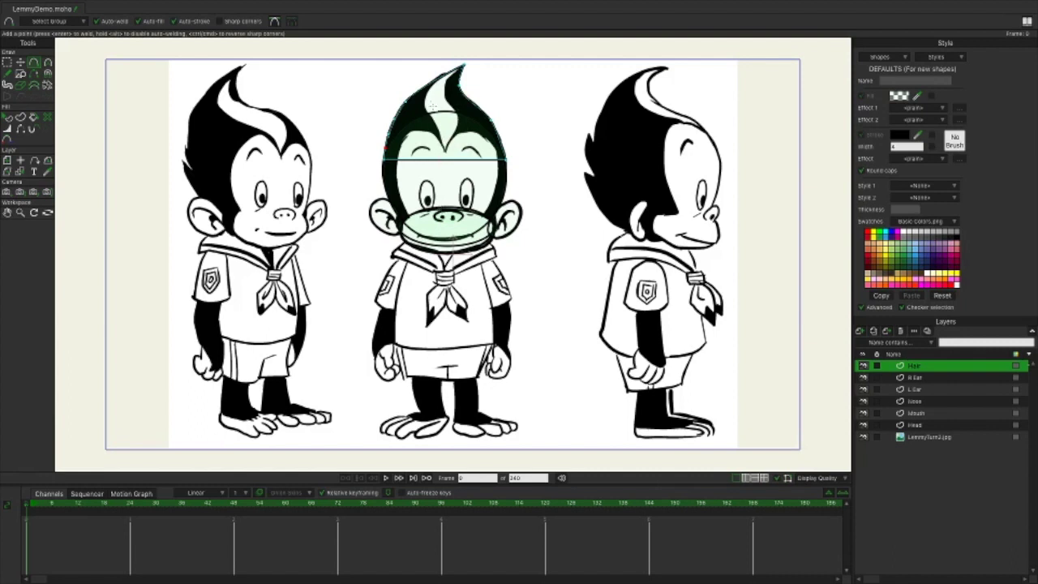
Add a vector layer directly above the Head layer and name it Stripe.
click(933, 425)
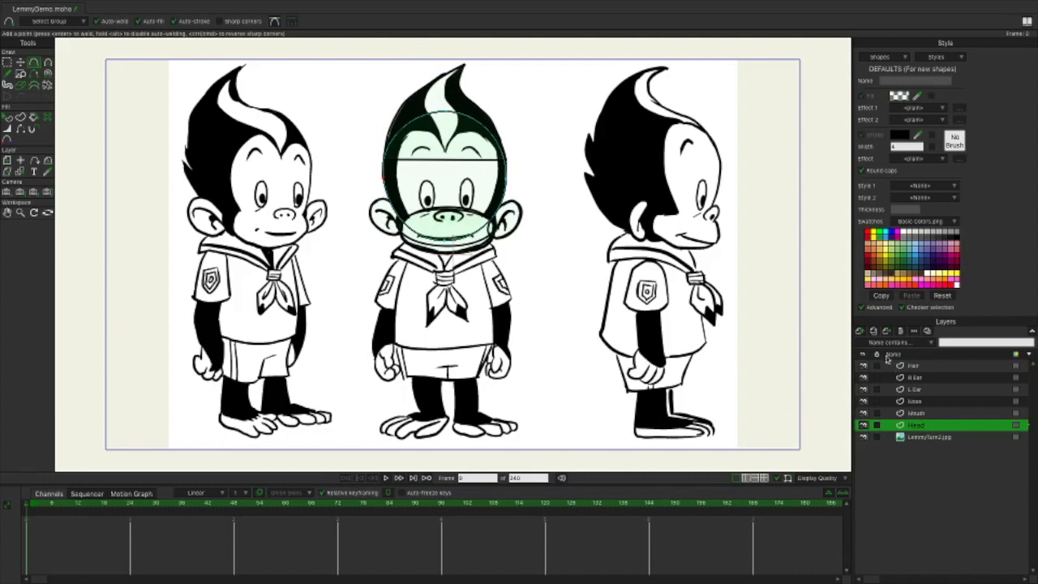
click(861, 334)
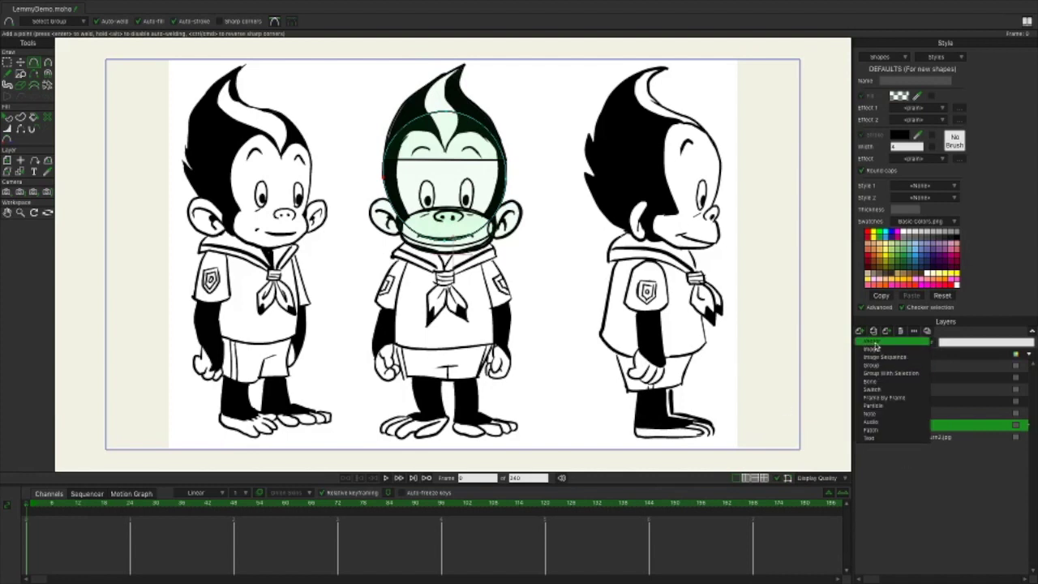
click(900, 389)
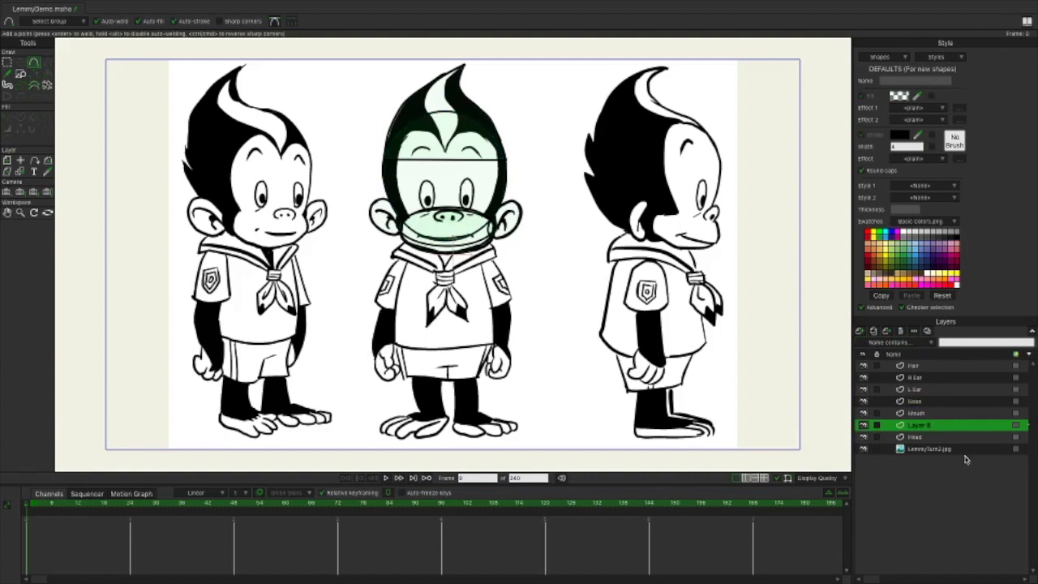
double_click(929, 428)
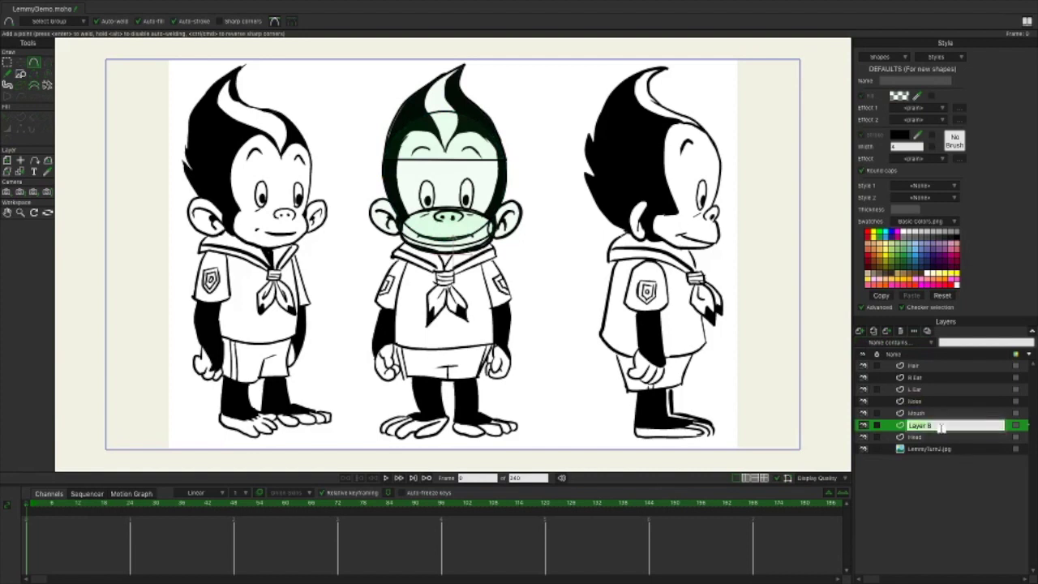
text(Stripe)
Draw a narrow triangle over the front-view hair stripe and move its points onto the stripe's upper tip and forehead tip.
click(20, 73)
mouse_move(438, 75)
mouse_down()
mouse_move(456, 149)
mouse_move(462, 66)
mouse_move(440, 64)
mouse_up()
drag(451, 129, 445, 150)
drag(440, 63, 463, 65)
Bow out the stripe's right side with an added point and smooth the corner point on its left side.
click(34, 62)
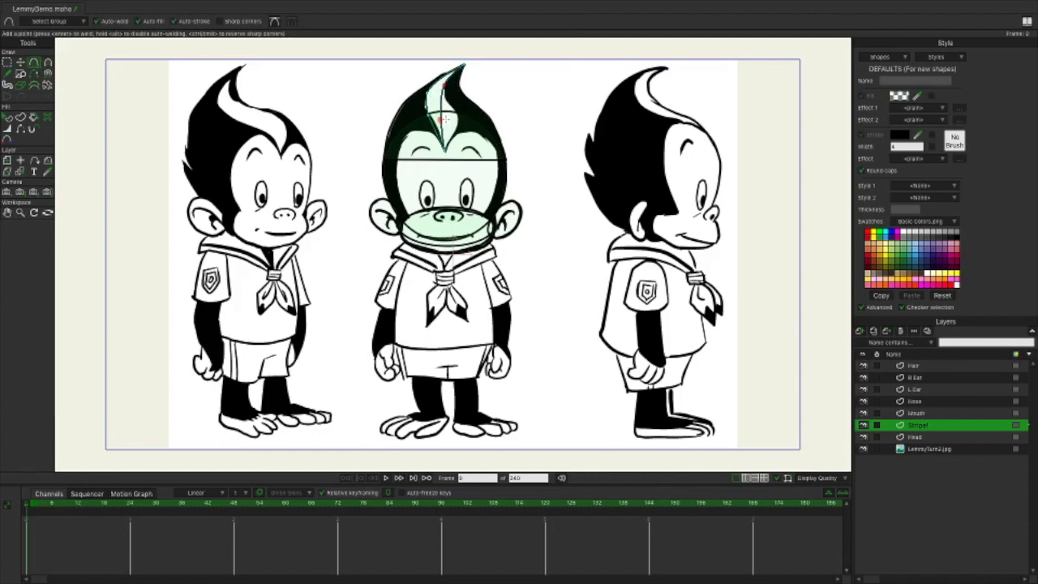
drag(445, 118, 463, 120)
click(47, 62)
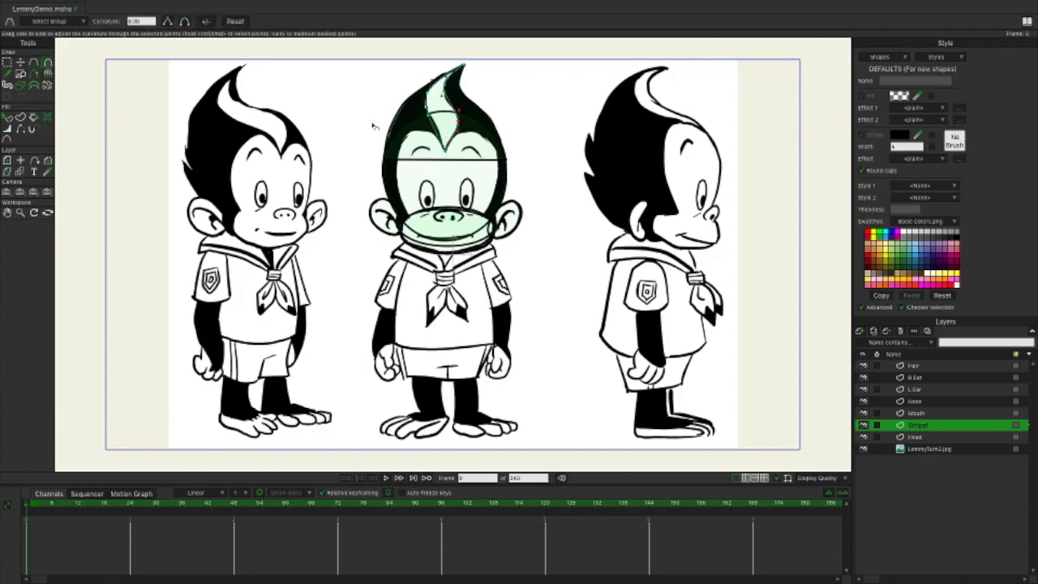
ctrl+click(430, 115)
click(185, 23)
Add points on the stripe's lower-left edge and near its upper tip, adjusting the curve to follow the reference stripe.
click(34, 62)
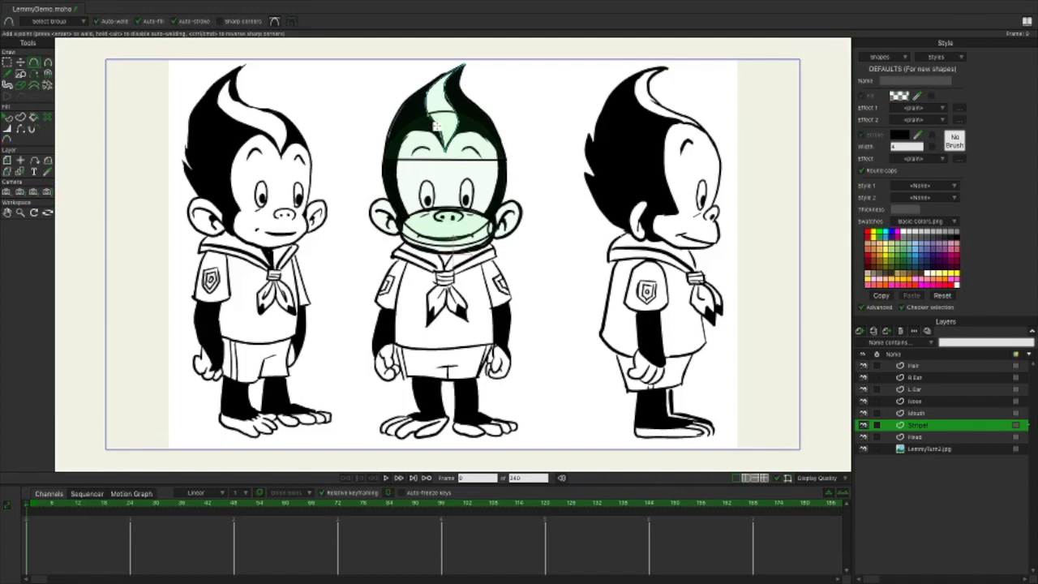
click(437, 126)
click(19, 63)
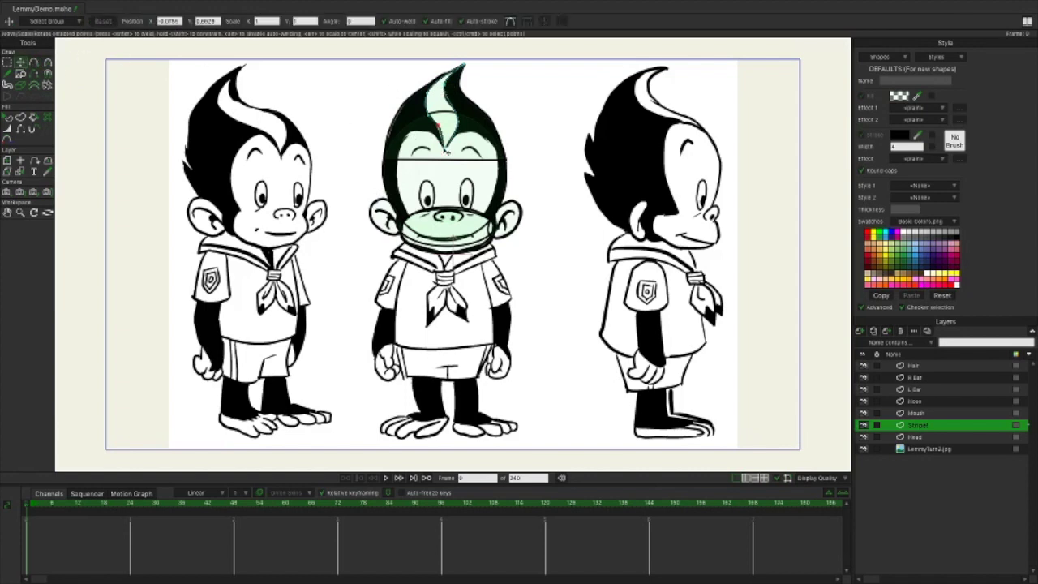
drag(447, 86, 443, 96)
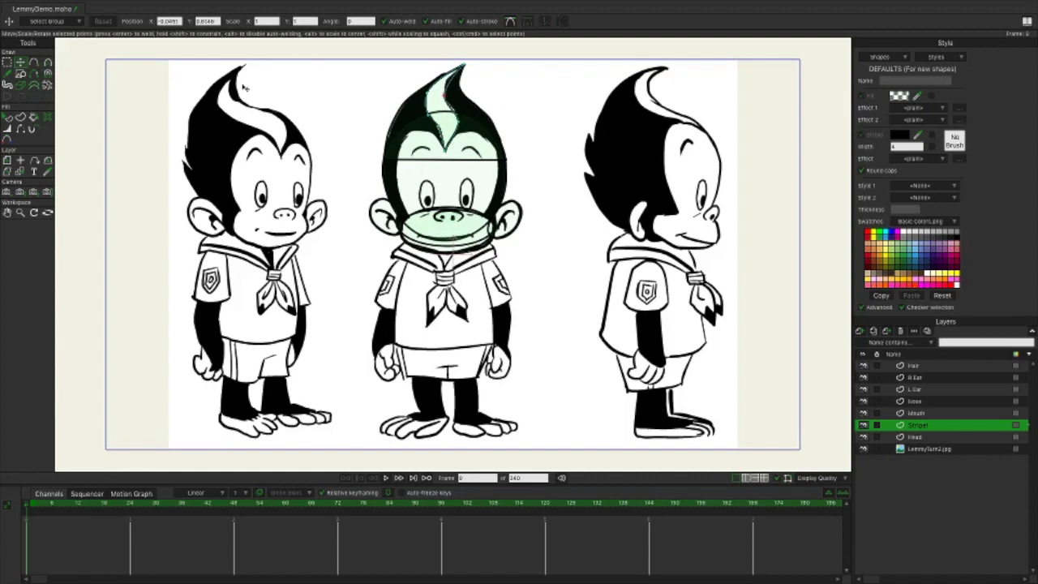
click(33, 61)
drag(452, 83, 446, 82)
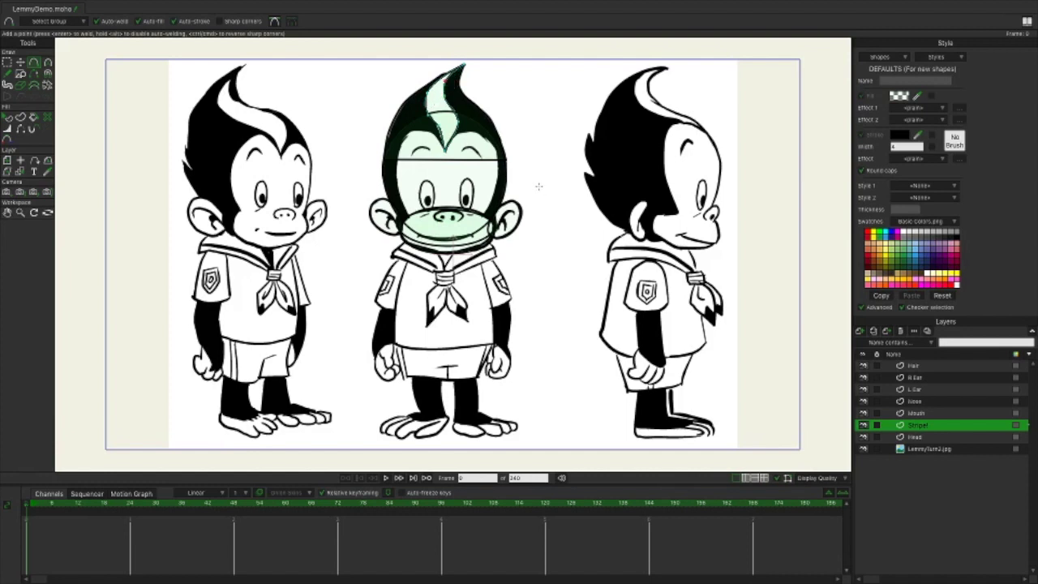
Add a vector layer above Stripe and name it Eyes.
click(861, 332)
click(869, 344)
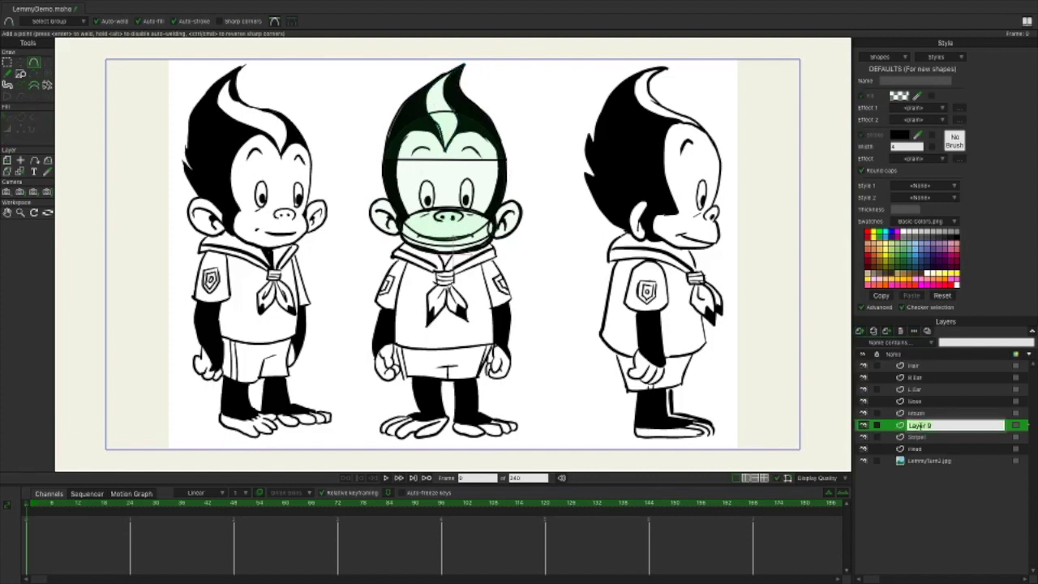
text(Eyes)
key(Return)
Draw ovals on the Eyes layer for both front-view eyes, their pupils and both eyebrows.
key(s)
mouse_move(418, 177)
mouse_down()
mouse_move(437, 210)
mouse_move(474, 209)
mouse_up()
key(ctrl+z)
click(120, 21)
drag(423, 196, 432, 207)
mouse_move(408, 146)
mouse_down()
mouse_move(434, 165)
mouse_move(483, 166)
mouse_up()
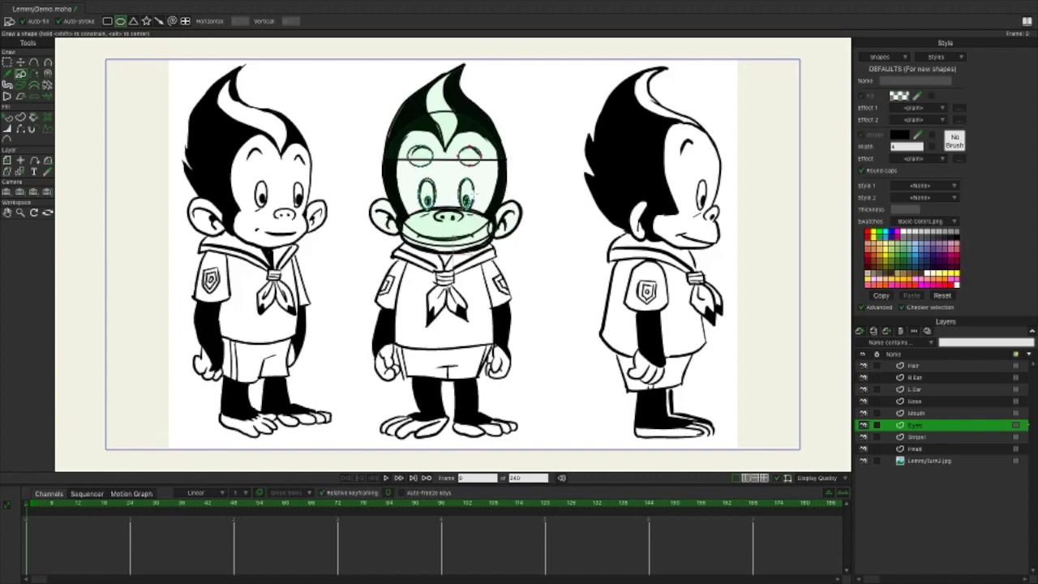
Move the right-hand eyebrow oval's points and adjust its curvature so its upper arc follows the reference eyebrow.
scroll(442, 162, up, 8)
key(t)
click(232, 128)
drag(541, 127, 558, 110)
mouse_move(676, 126)
mouse_down()
mouse_move(687, 143)
mouse_move(680, 138)
mouse_up()
key(c)
drag(652, 72, 667, 109)
Hide the lower edges of both eyebrow ovals so only their upper arcs keep a stroke.
key(h)
drag(677, 175, 522, 199)
drag(381, 169, 242, 160)
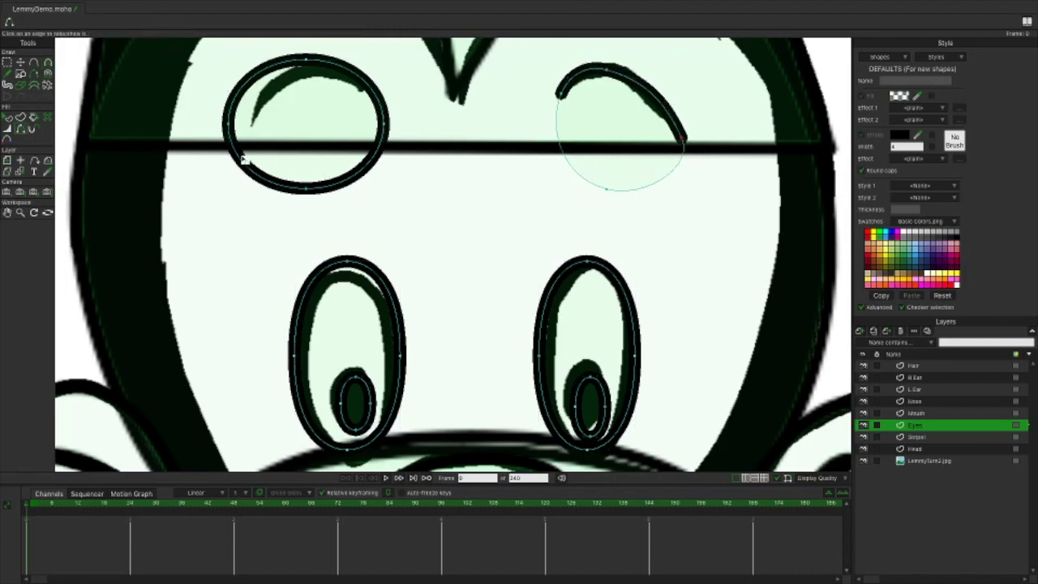
Move the left-hand eyebrow oval's side and top points to fit its upper arc to the reference eyebrow.
key(t)
drag(228, 123, 252, 127)
drag(305, 59, 307, 67)
drag(383, 124, 339, 87)
Taper both eyebrow strokes by reducing the line width at their end points.
key(w)
drag(253, 126, 229, 125)
drag(559, 94, 535, 94)
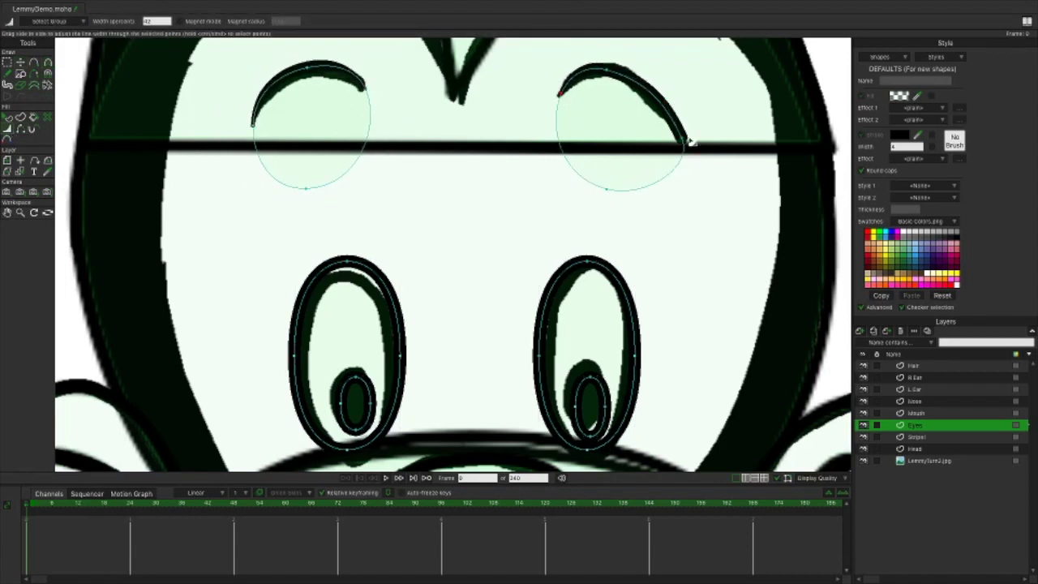
drag(683, 138, 658, 138)
Move the points of both eye ovals and reposition the pupils to match the front-view reference eyes.
key(t)
drag(347, 261, 343, 271)
drag(587, 261, 593, 265)
drag(538, 355, 544, 356)
drag(635, 355, 630, 355)
drag(597, 416, 590, 403)
drag(358, 410, 354, 403)
key(ctrl+r)
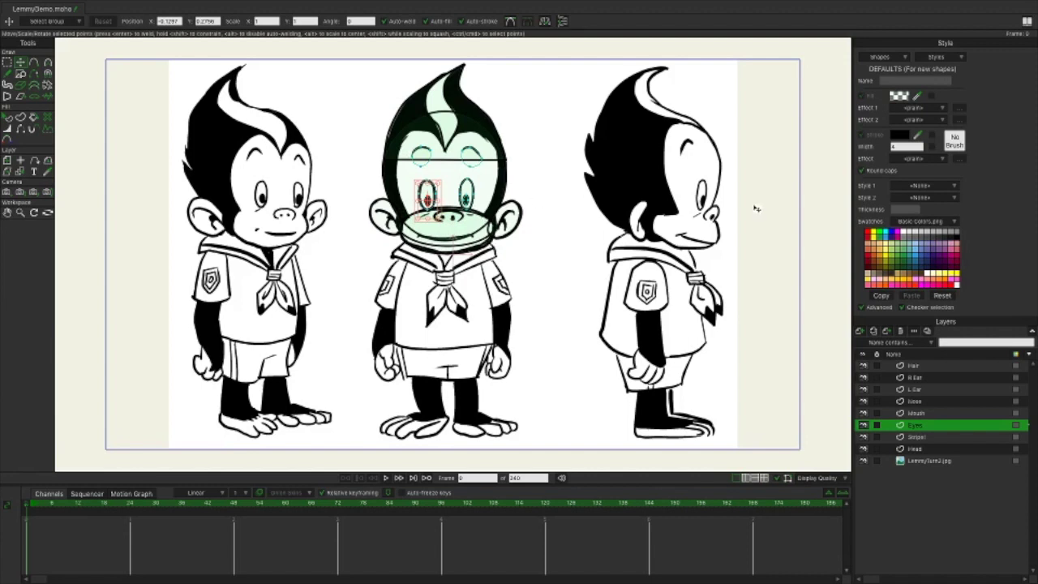
Create a new style and name it Skin.
click(947, 58)
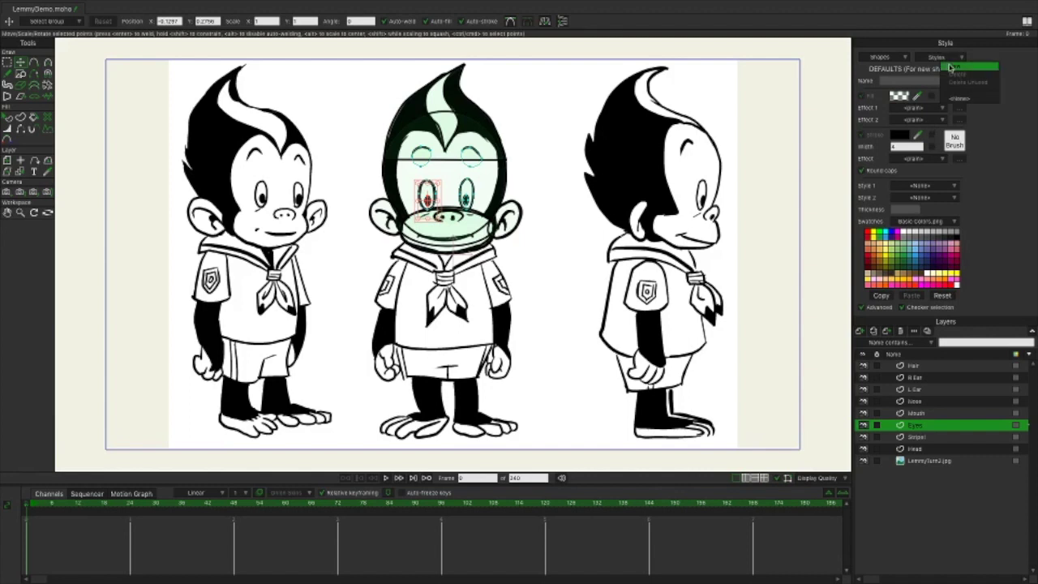
click(950, 66)
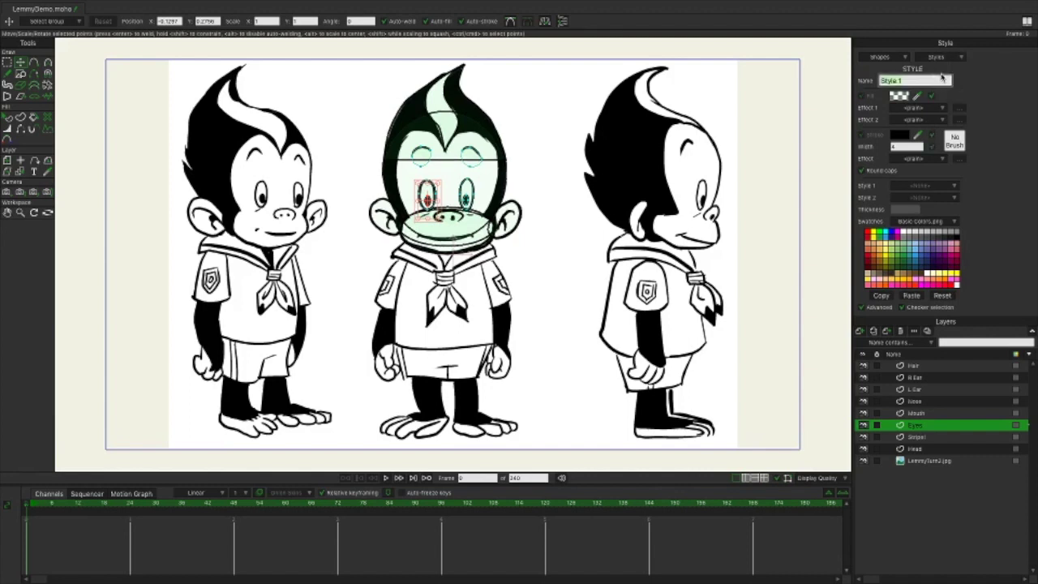
text(Skin)
key(Return)
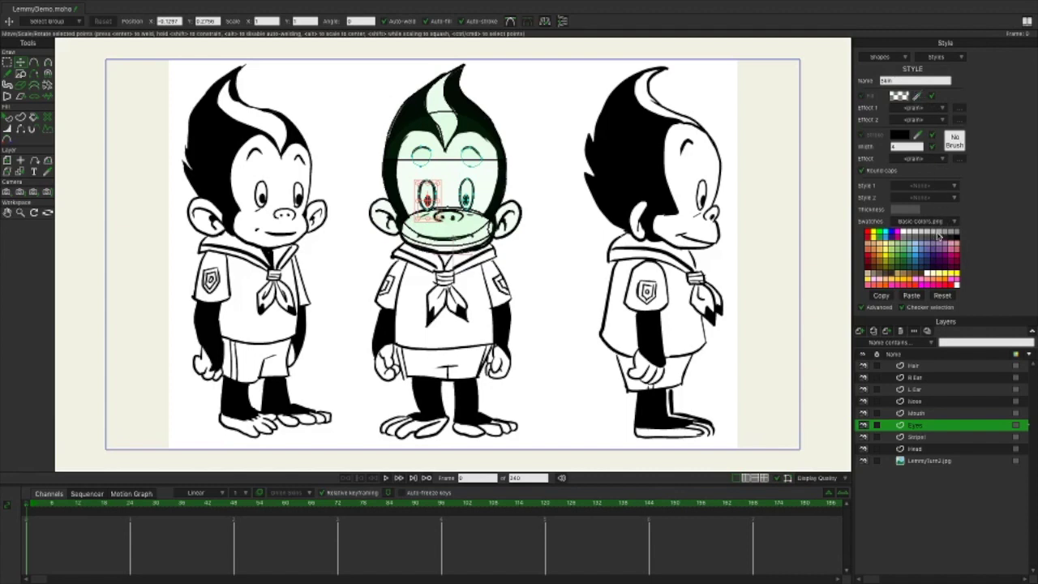
Make the Skin style's fill fully opaque with an alpha of 255.
click(895, 96)
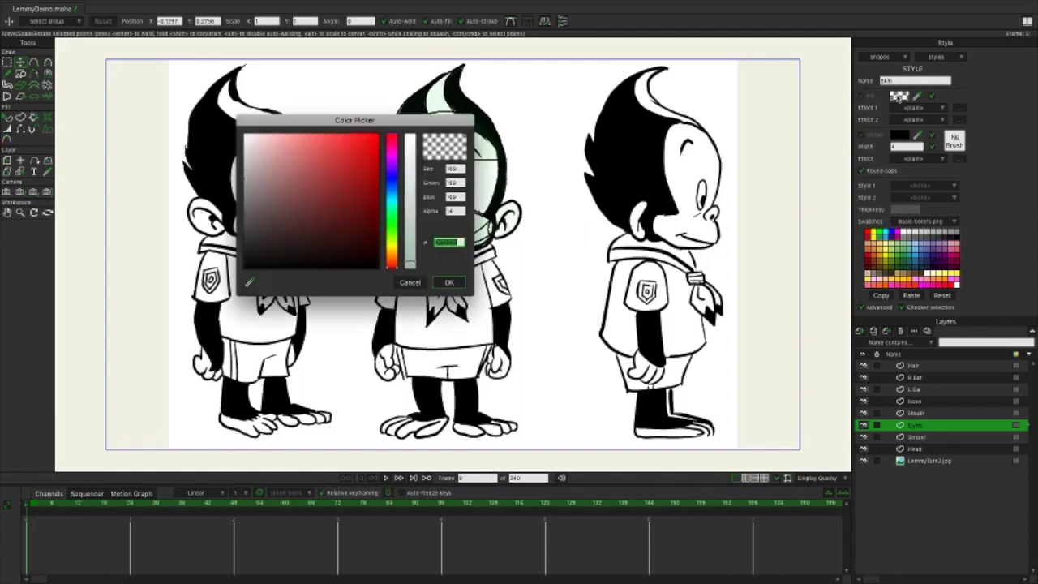
drag(410, 263, 413, 128)
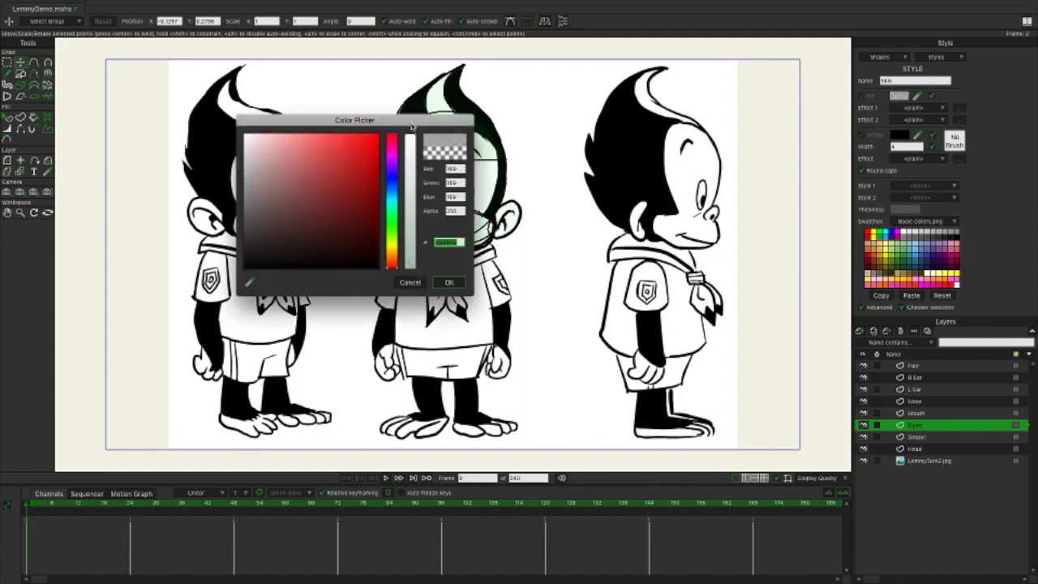
click(450, 283)
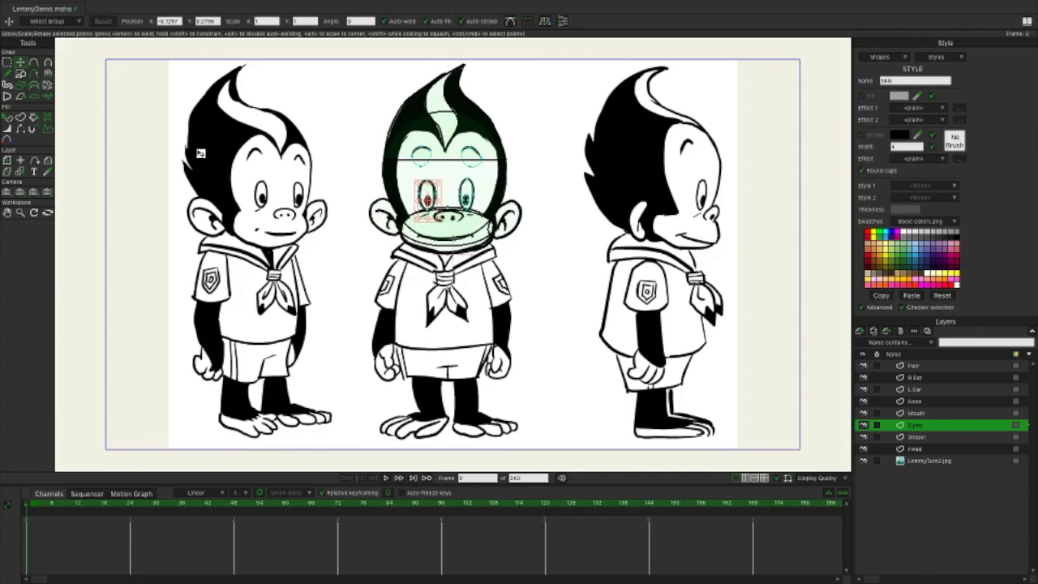
Make Head the active layer.
click(920, 448)
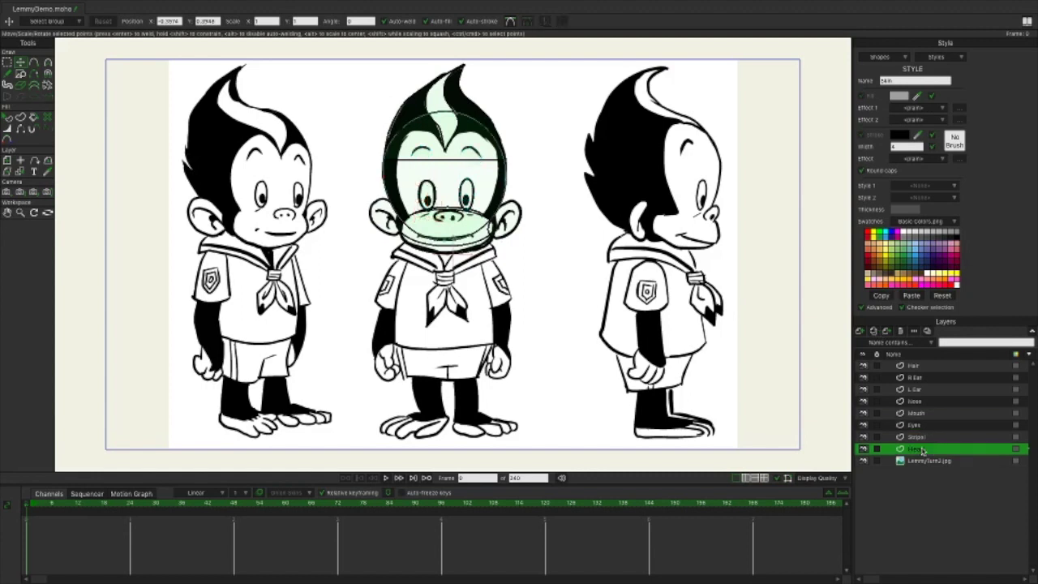
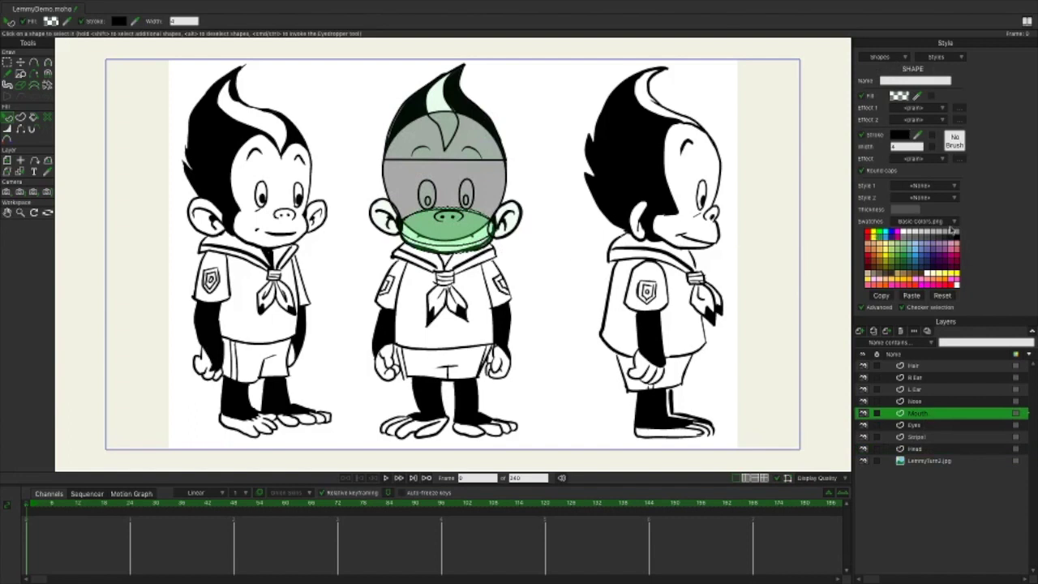
Apply the Skin style as Style 1 to the selected muzzle shape on the Mouth layer and deselect it.
click(952, 188)
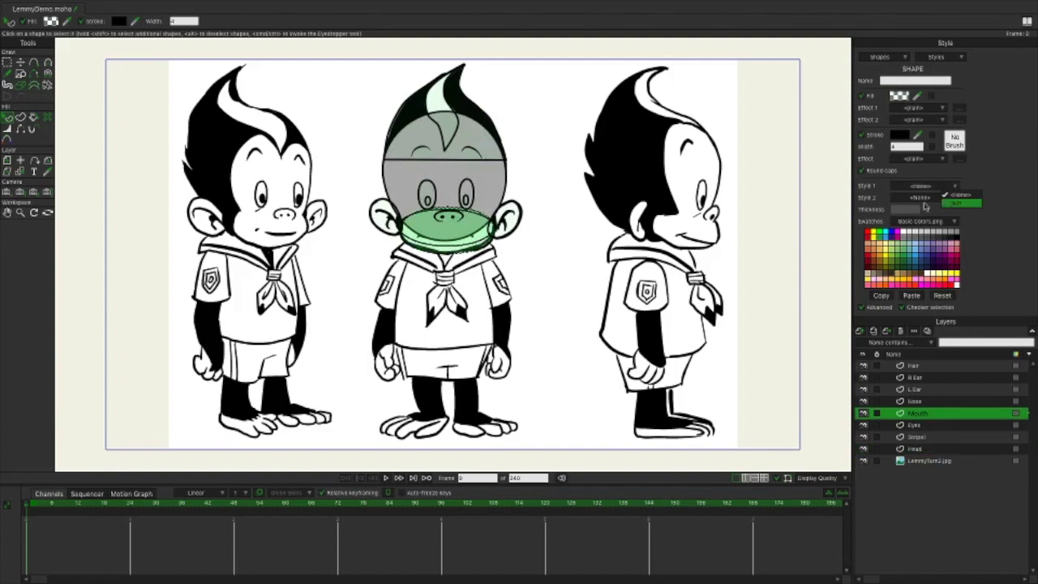
click(961, 202)
click(535, 264)
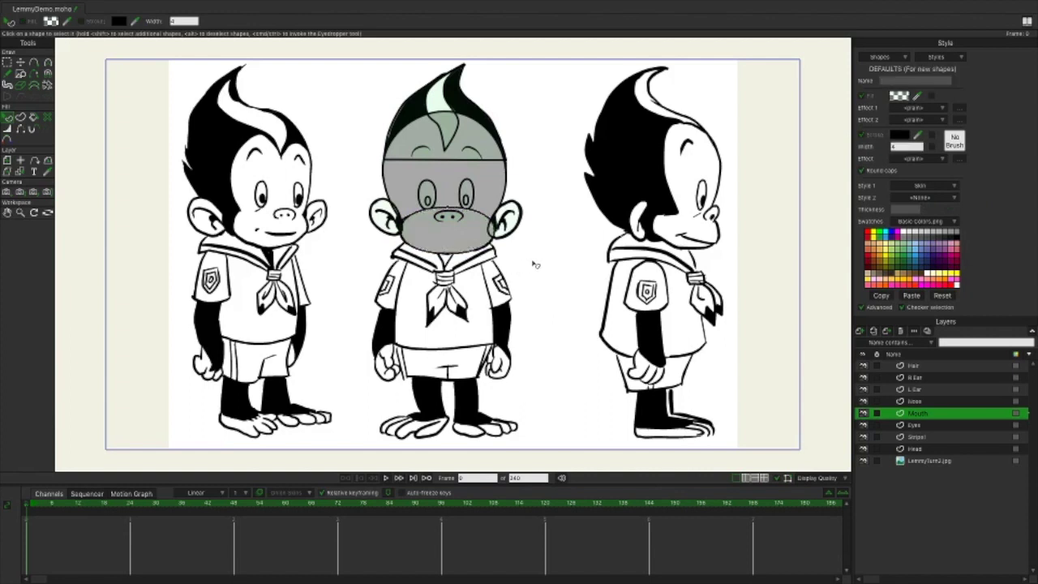
Apply the Skin style as Style 1 to the nose shape on the Nose layer.
click(920, 401)
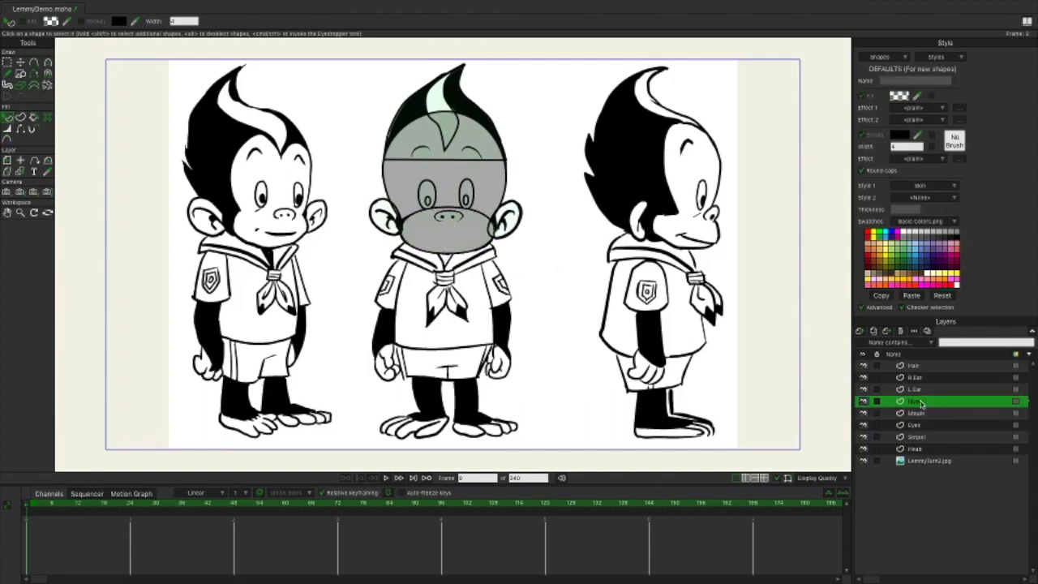
click(447, 218)
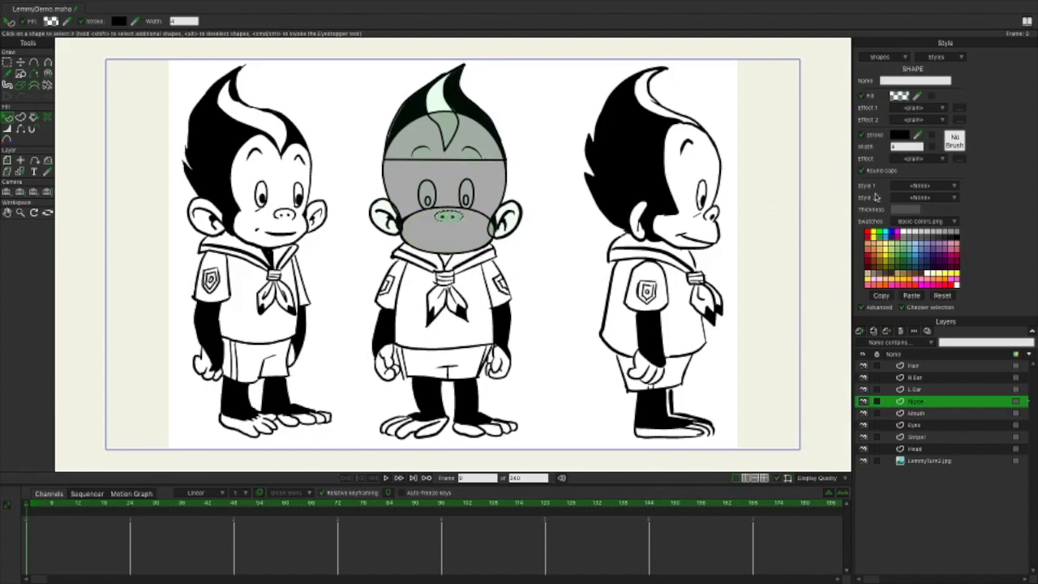
click(935, 109)
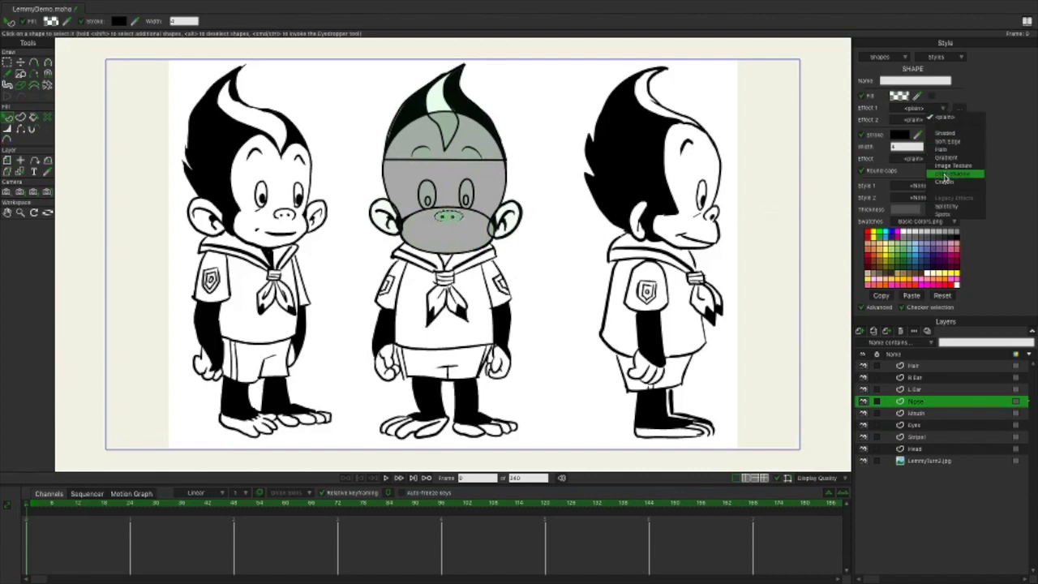
click(1023, 139)
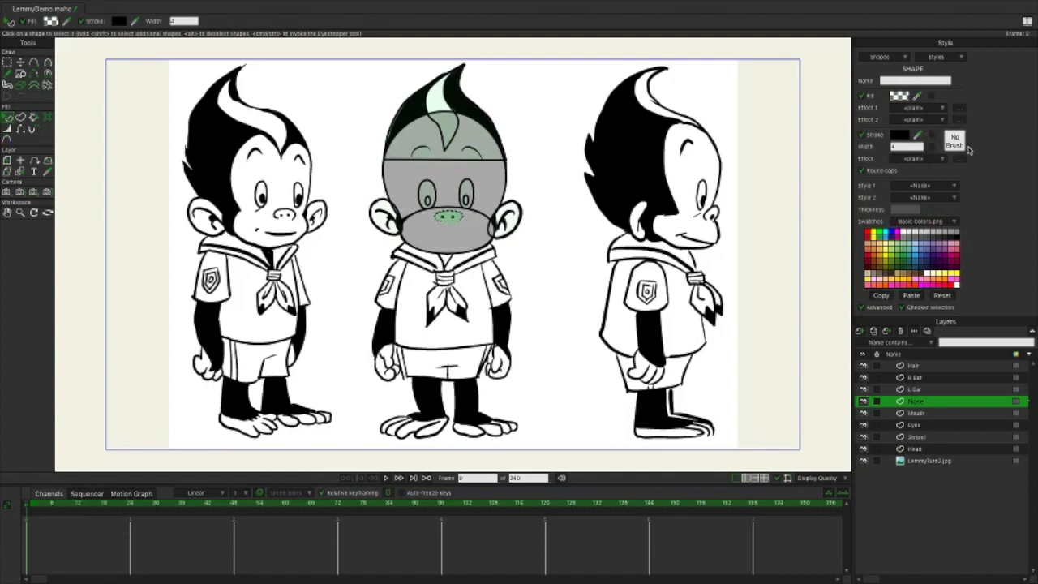
click(925, 187)
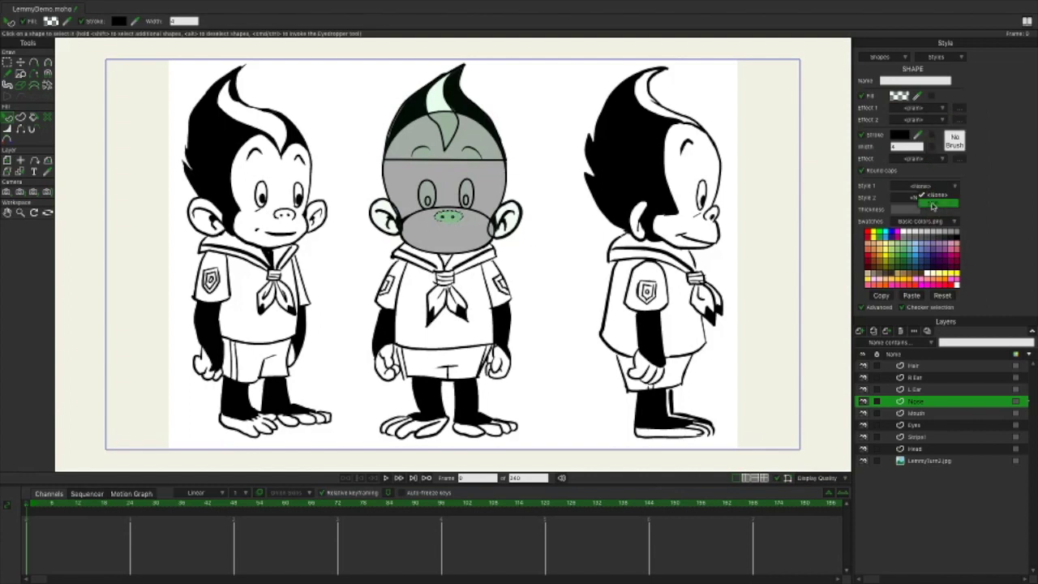
click(932, 202)
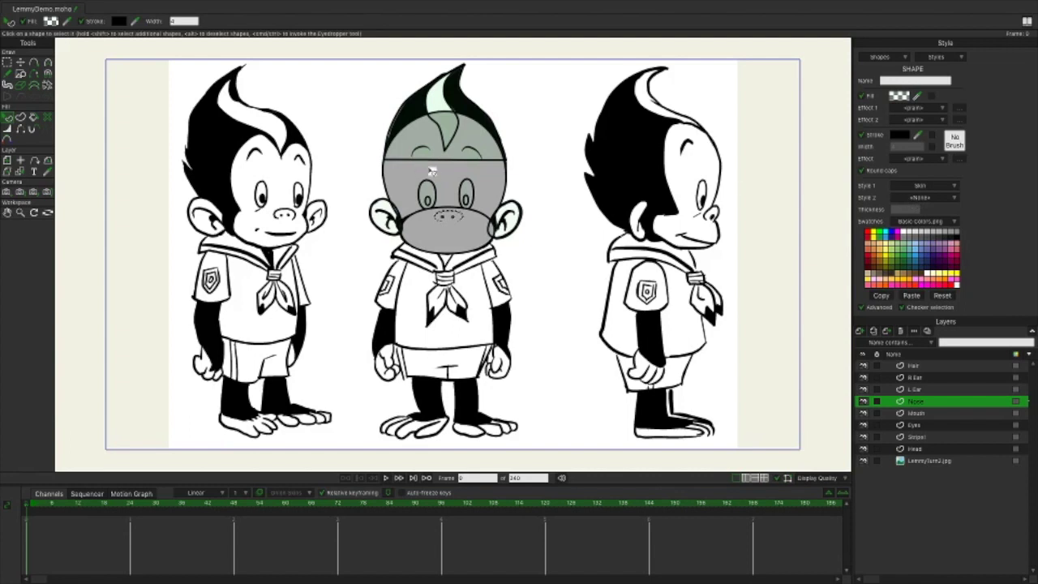
Apply the Skin style as Style 1 to both eyebrow shapes on the Eyes layer.
click(915, 424)
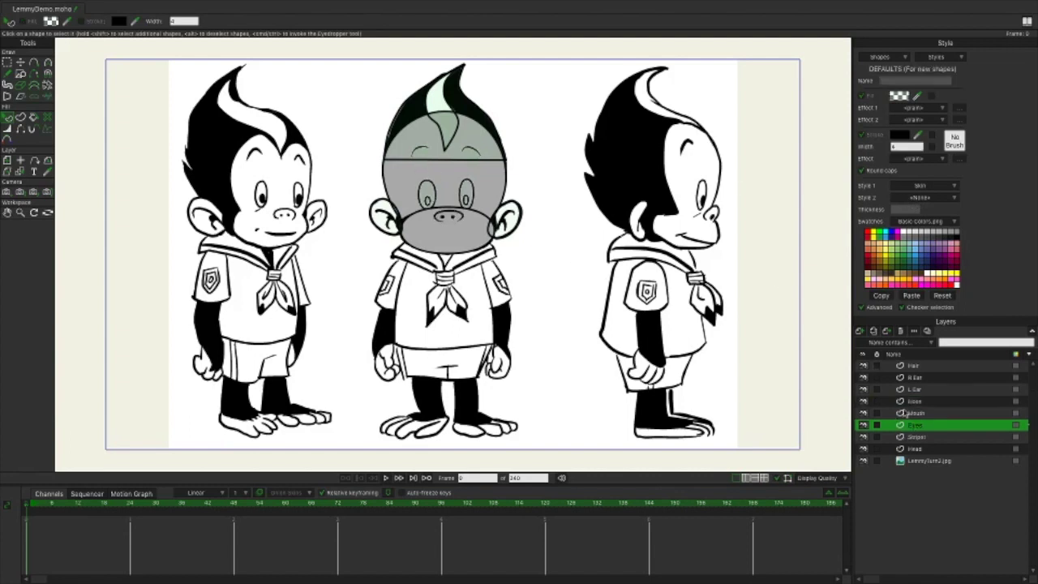
click(427, 158)
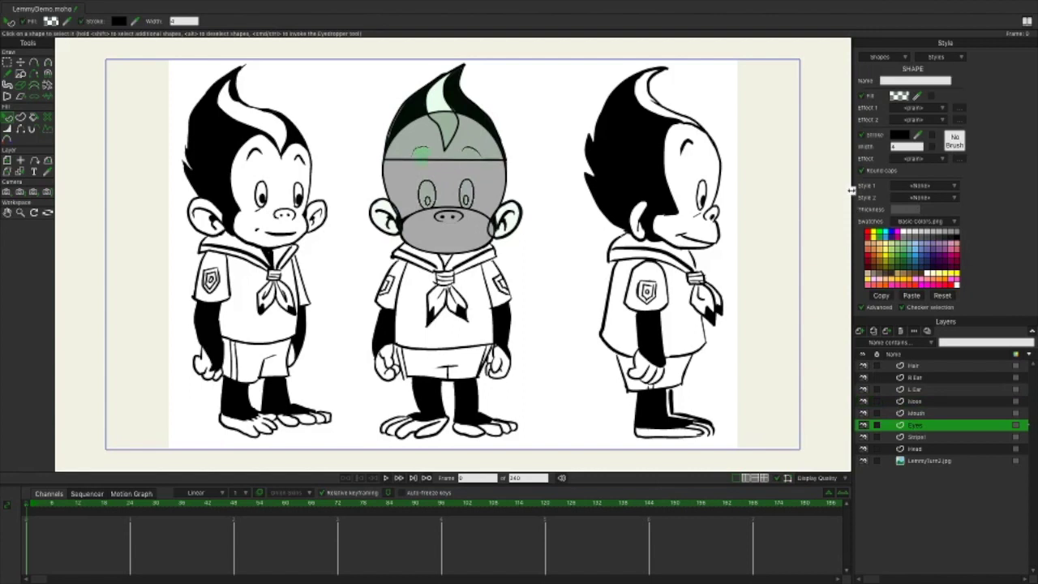
click(920, 186)
click(924, 198)
click(472, 159)
click(920, 198)
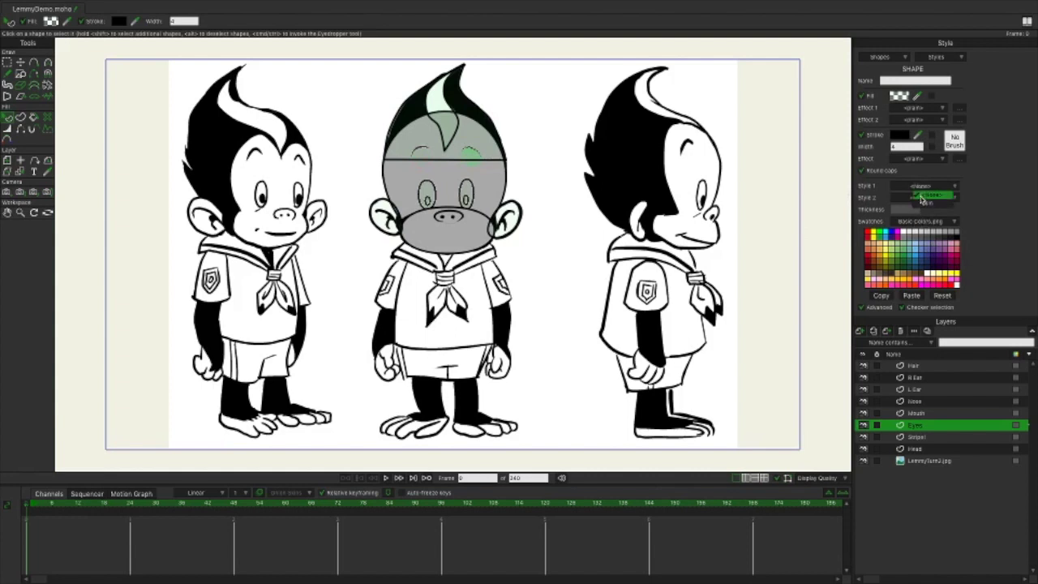
click(769, 213)
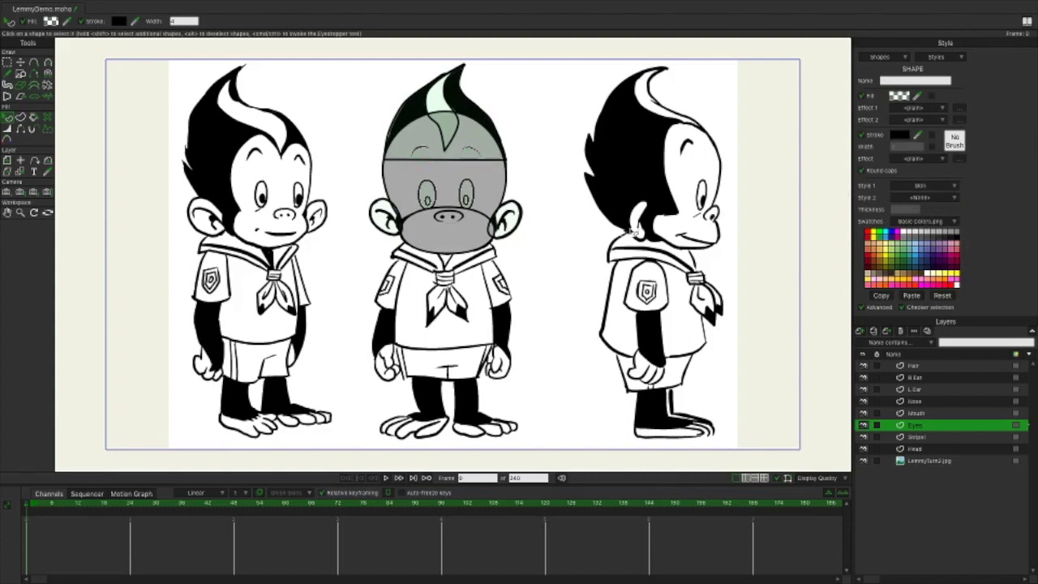
Apply the Skin style as Style 1 to the ear shape on the R Ear layer.
click(907, 379)
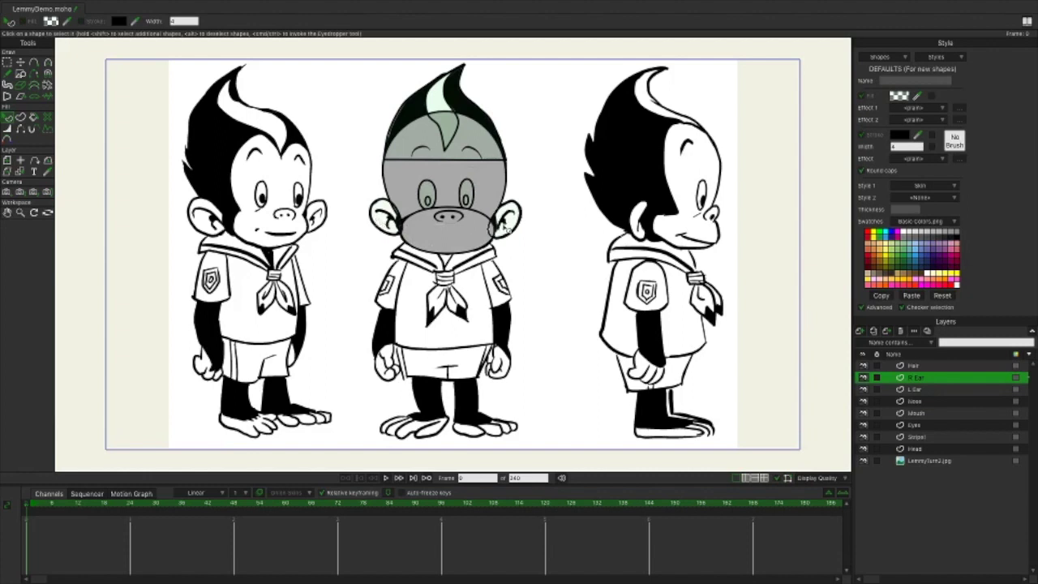
click(513, 227)
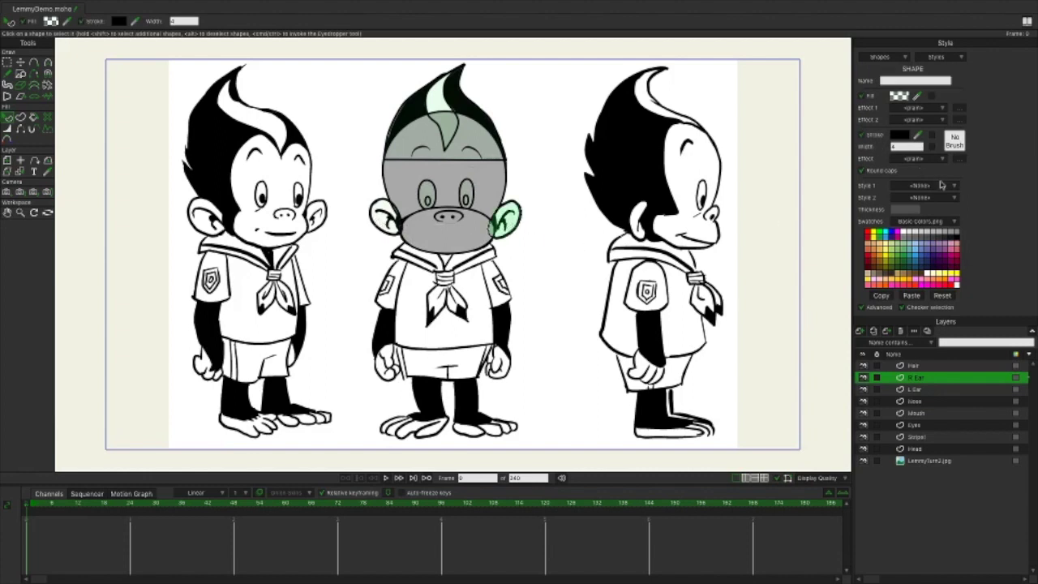
click(941, 185)
click(940, 203)
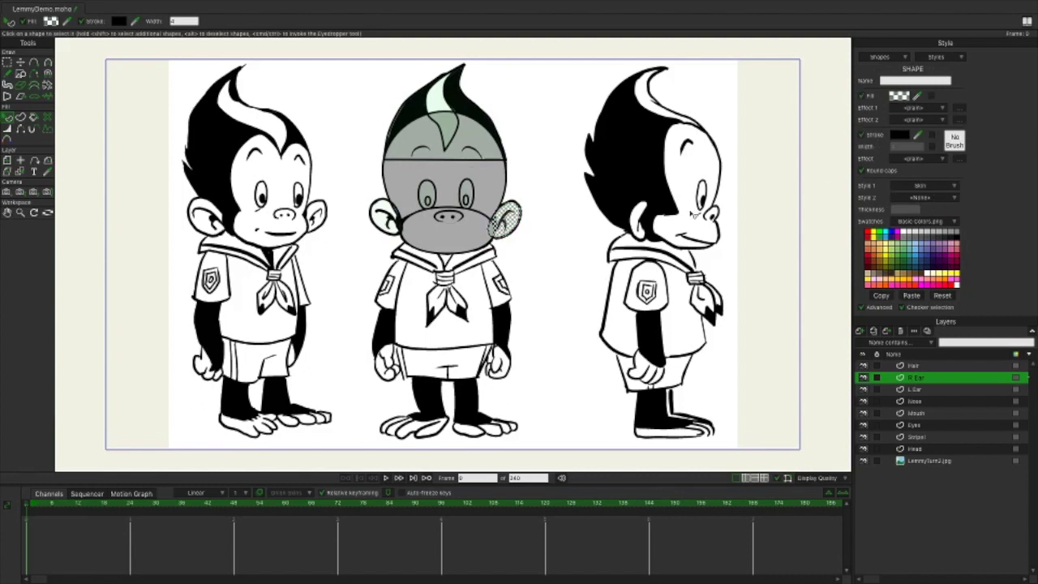
Apply the Skin style as Style 1 to the ear shape on the L Ear layer.
click(949, 394)
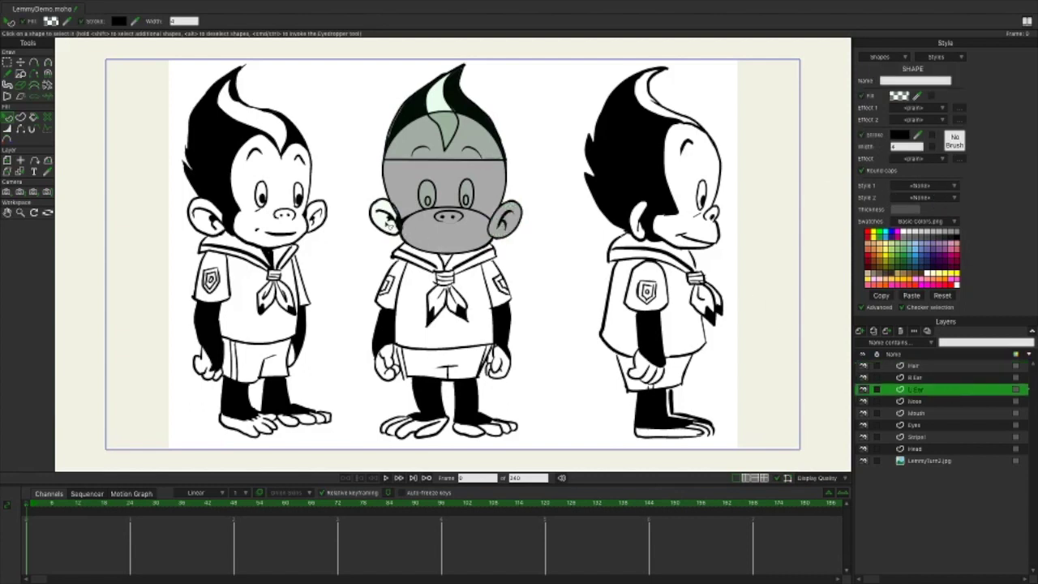
click(387, 224)
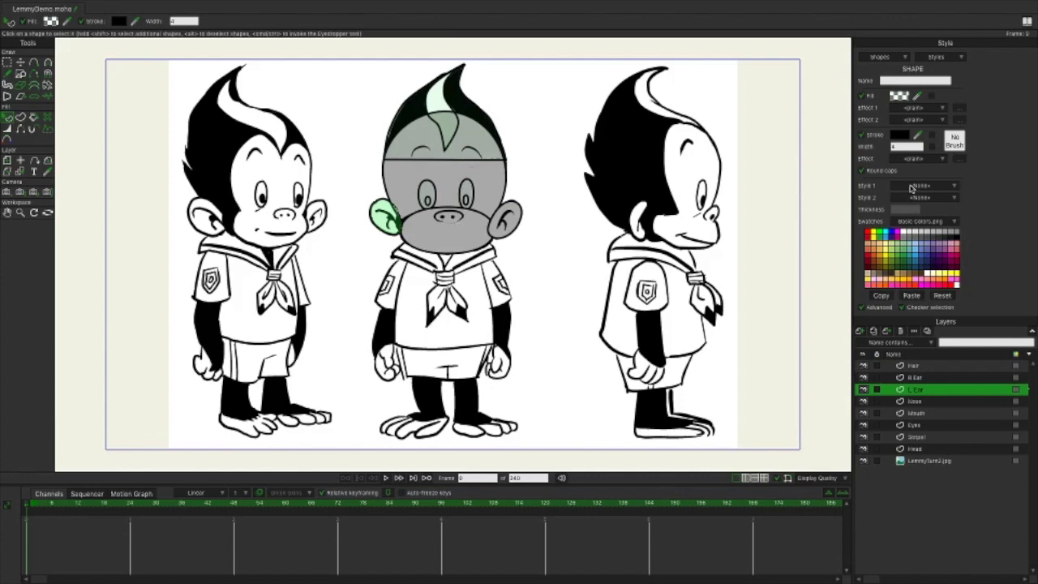
click(912, 186)
click(916, 204)
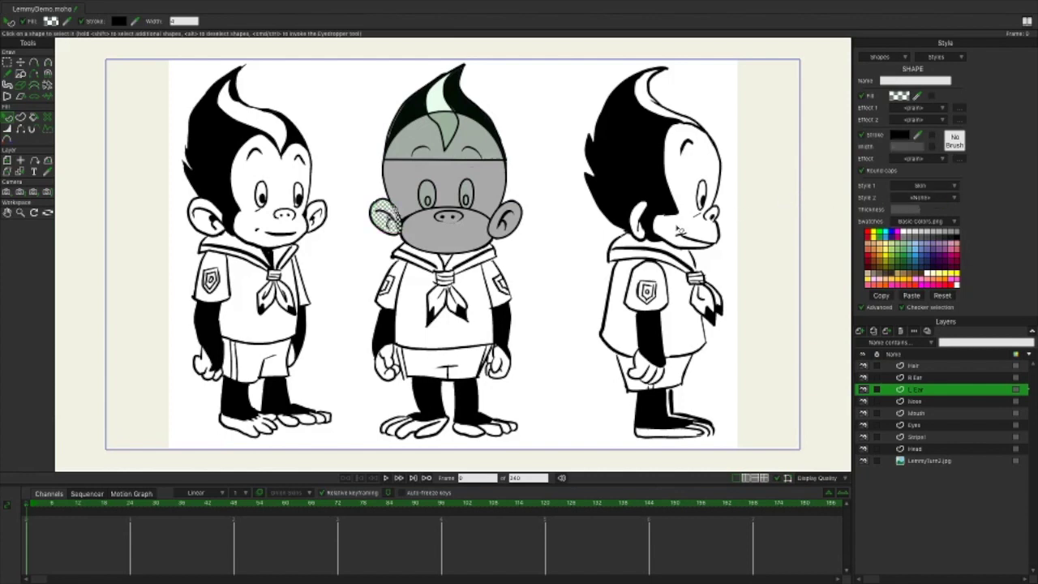
Move the L Ear and R Ear layers below Head in the layer order, just above the reference image.
double_click(923, 391)
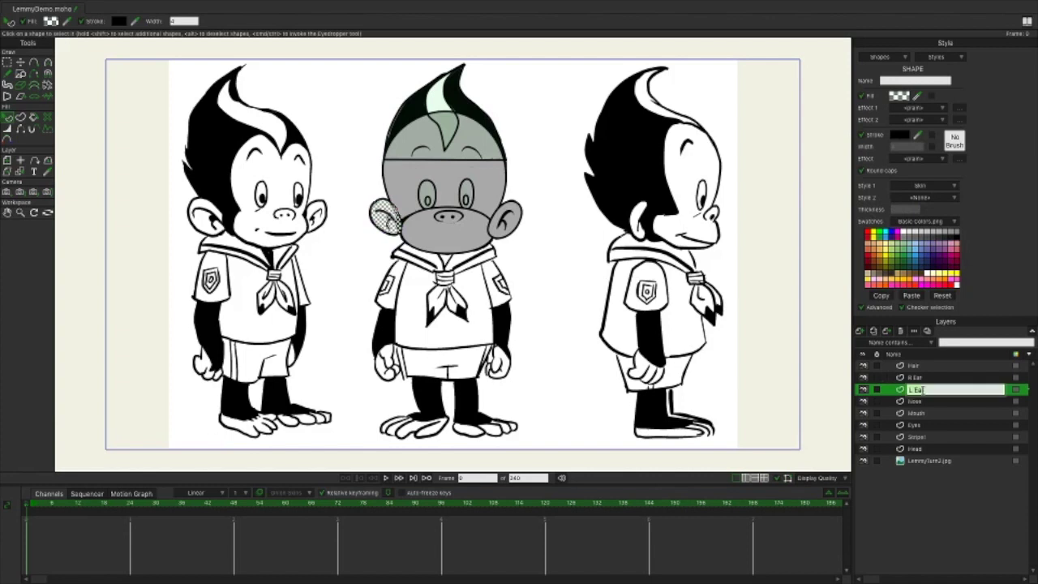
click(929, 379)
drag(929, 392, 936, 455)
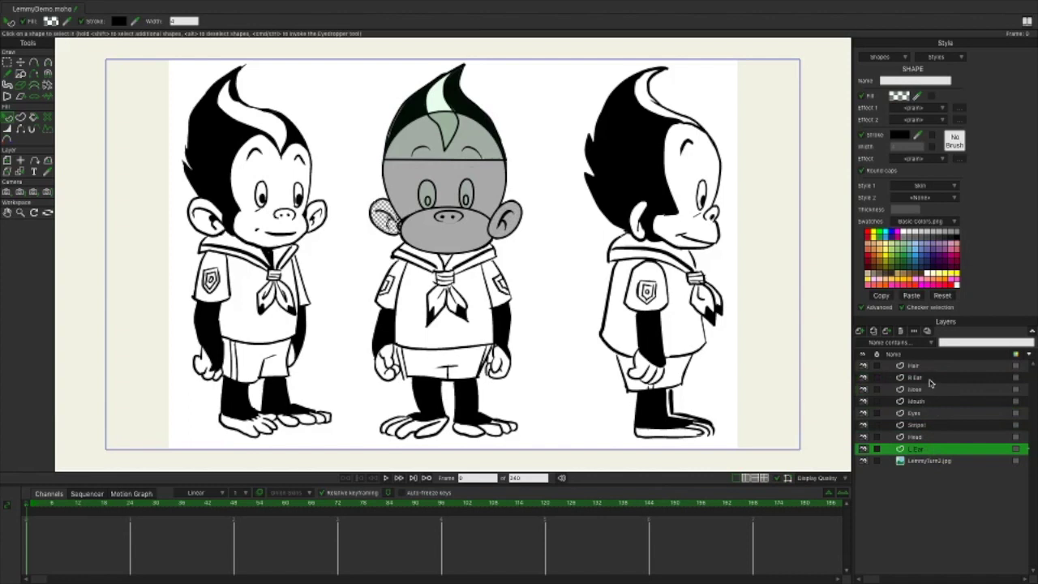
drag(930, 378, 932, 460)
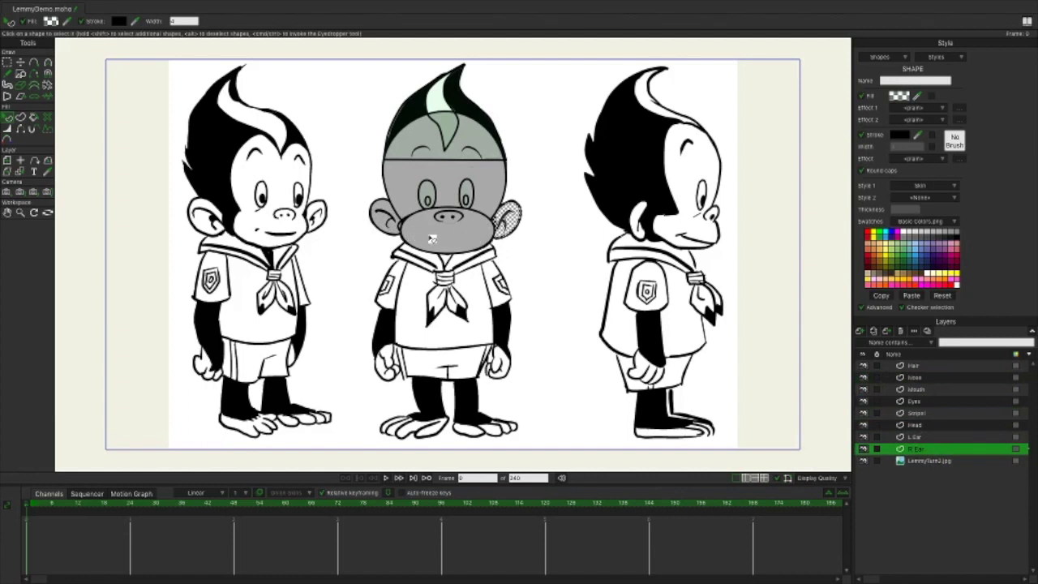
Fill the mouth oval behind the muzzle on the Mouth layer with opaque black, hex 000000 and alpha 255.
click(916, 389)
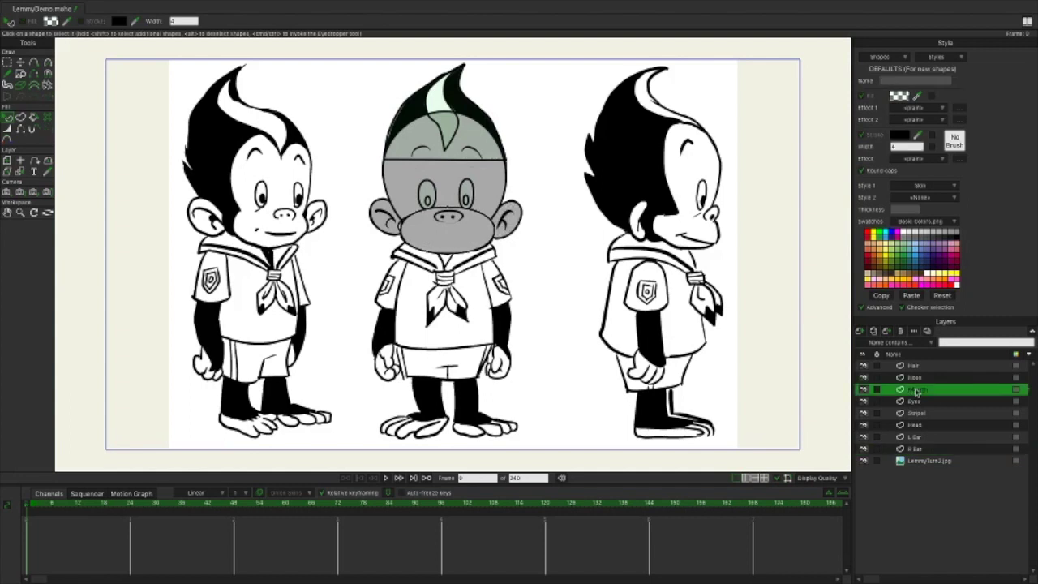
click(406, 230)
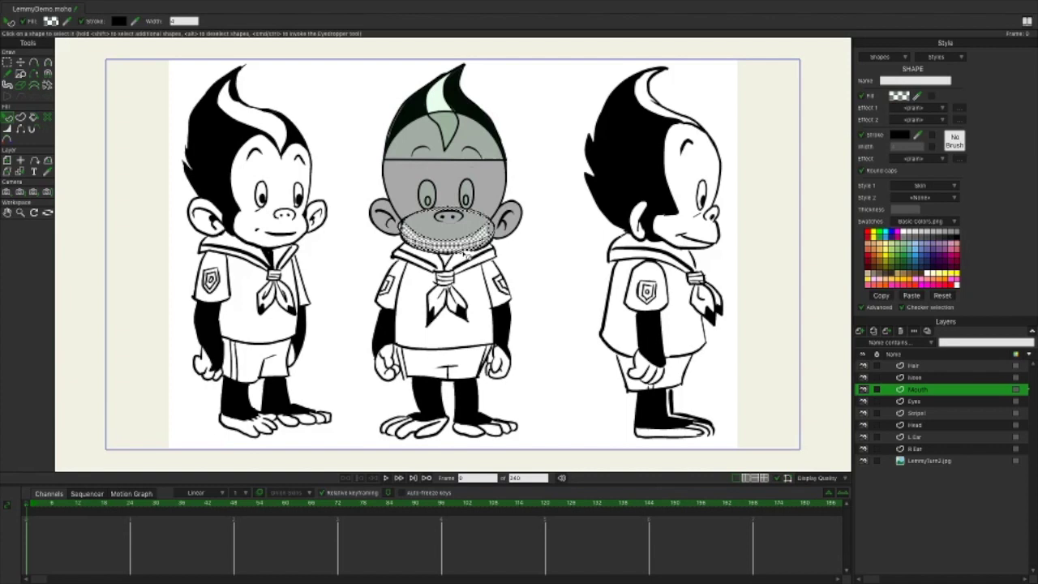
scroll(465, 255, up, 5)
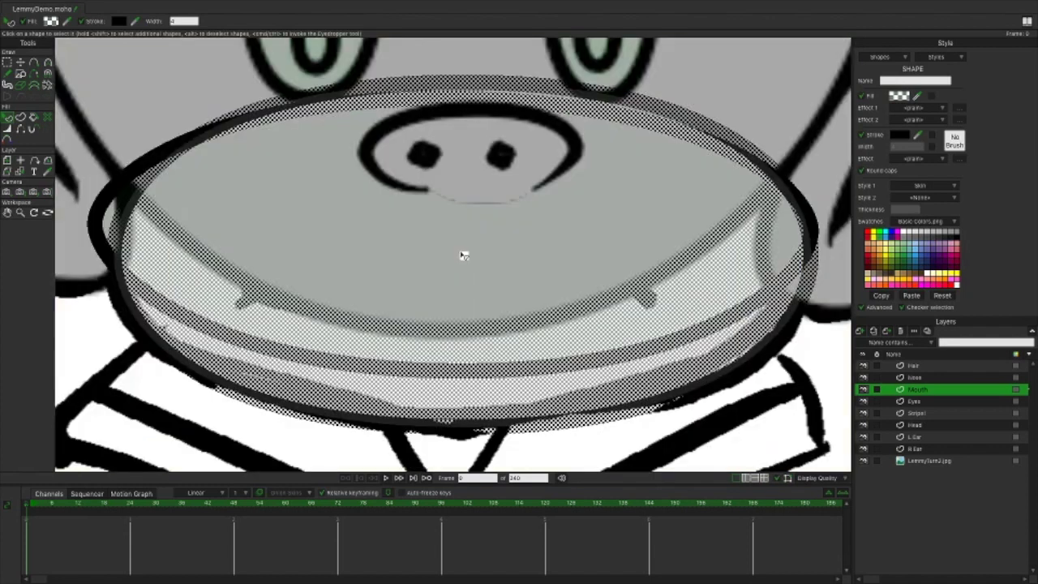
click(113, 215)
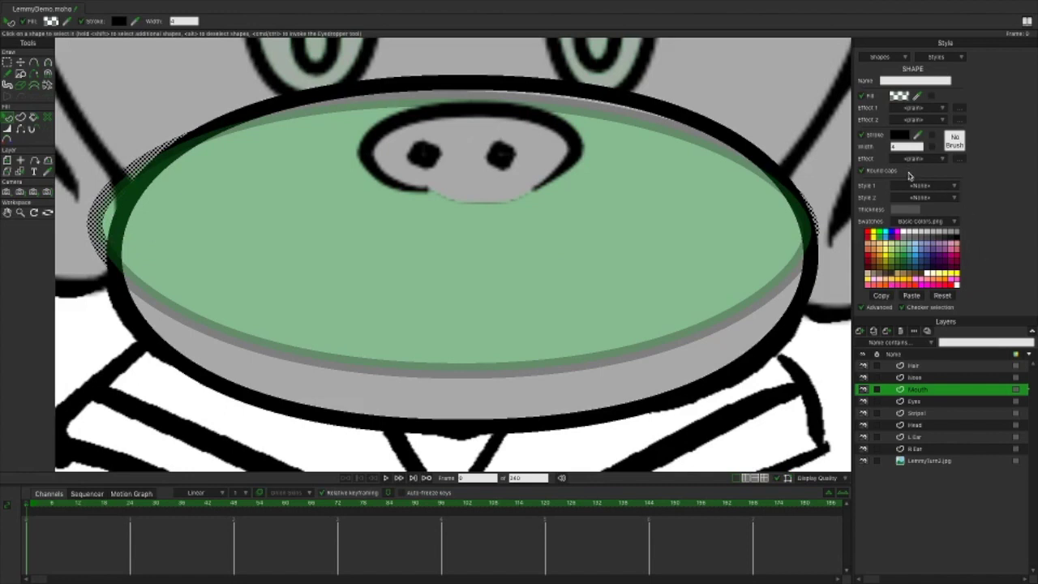
click(897, 97)
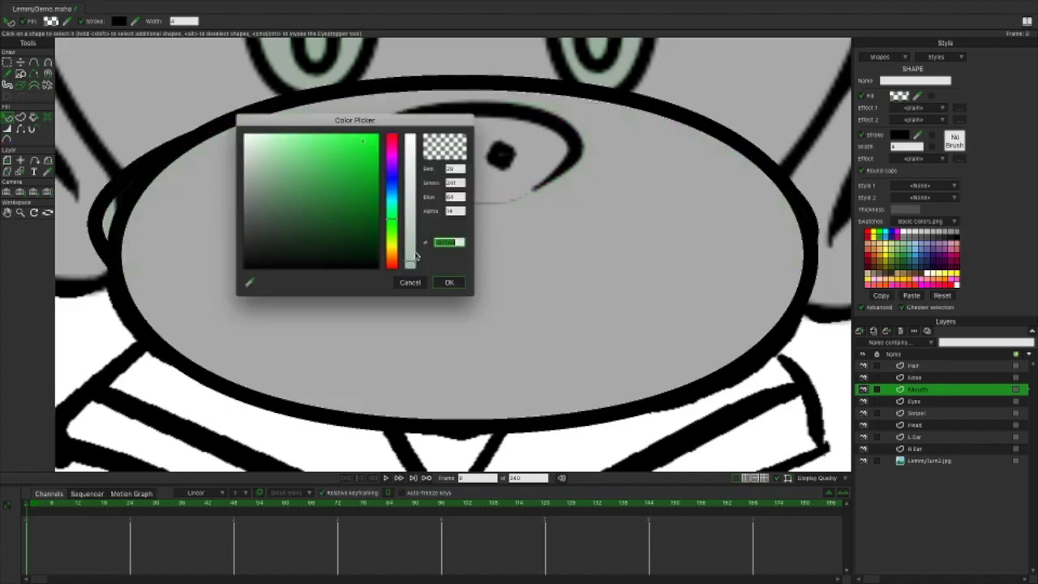
drag(411, 263, 410, 137)
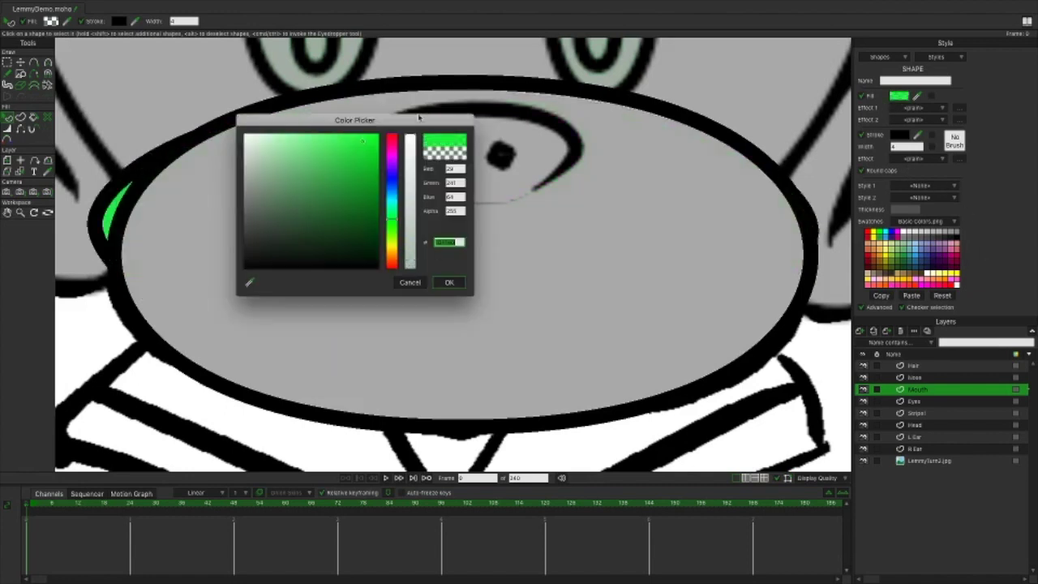
drag(328, 213, 384, 279)
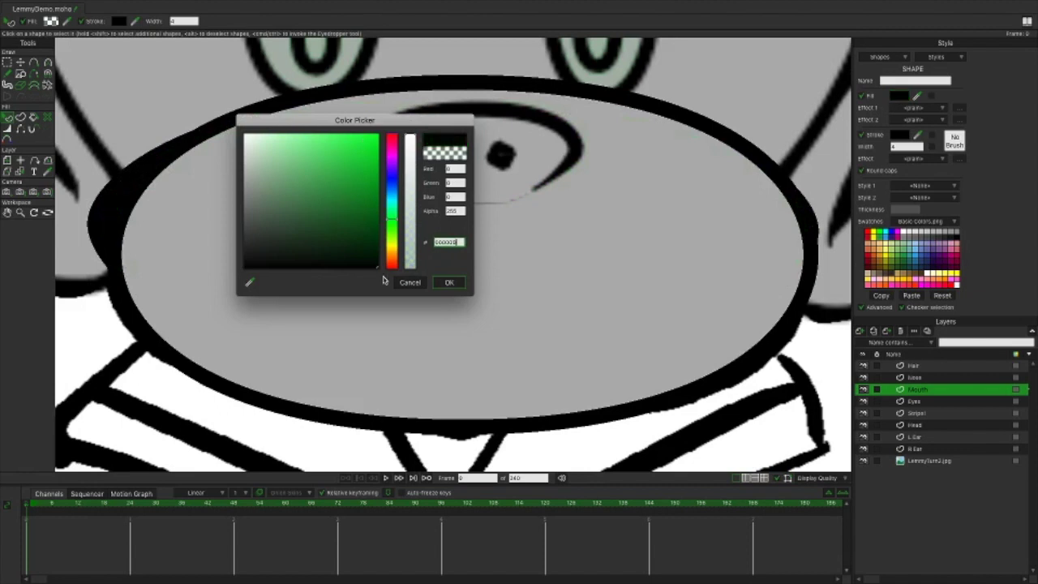
click(451, 283)
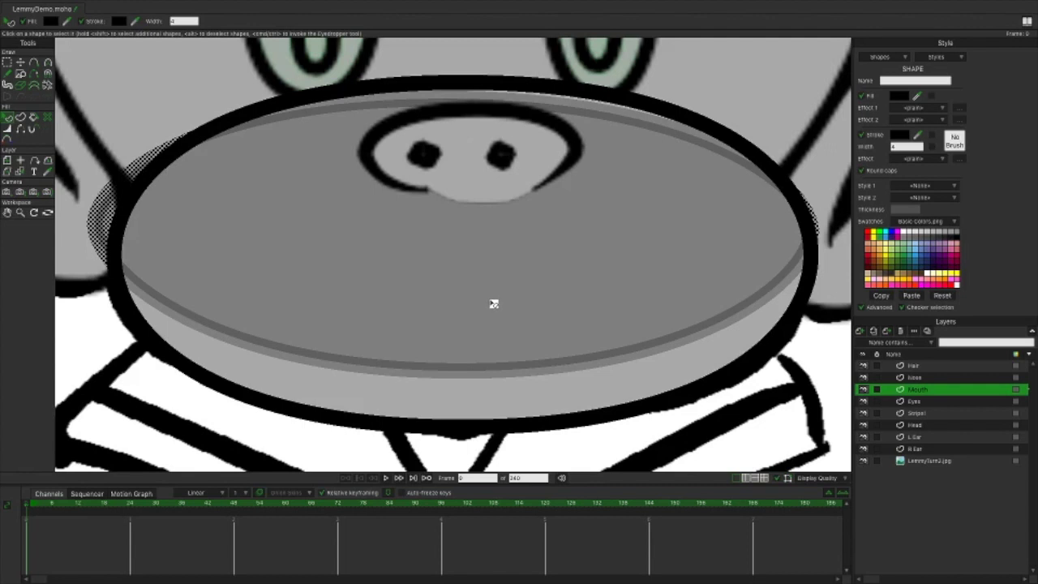
Fill the pupil of the left-hand eye on the Eyes layer with opaque black, hex 000000 and alpha 255.
scroll(494, 303, up, 2)
scroll(499, 302, up, 4)
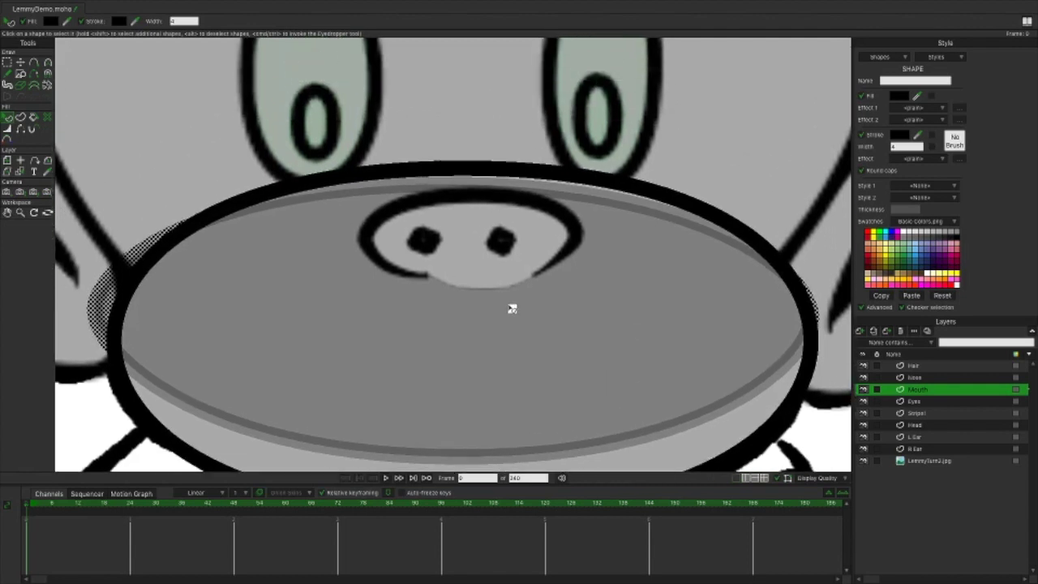
click(916, 401)
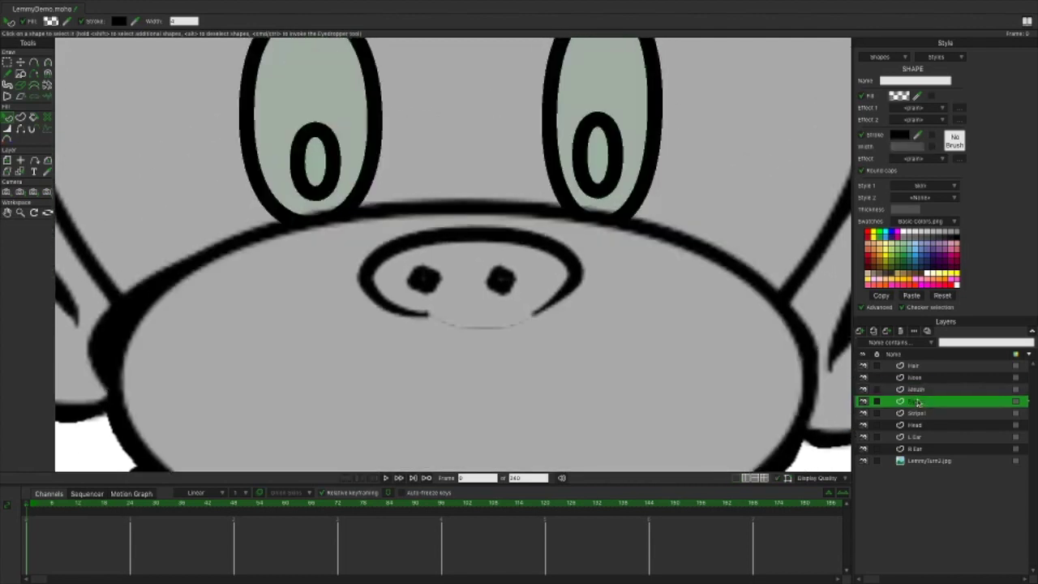
click(314, 162)
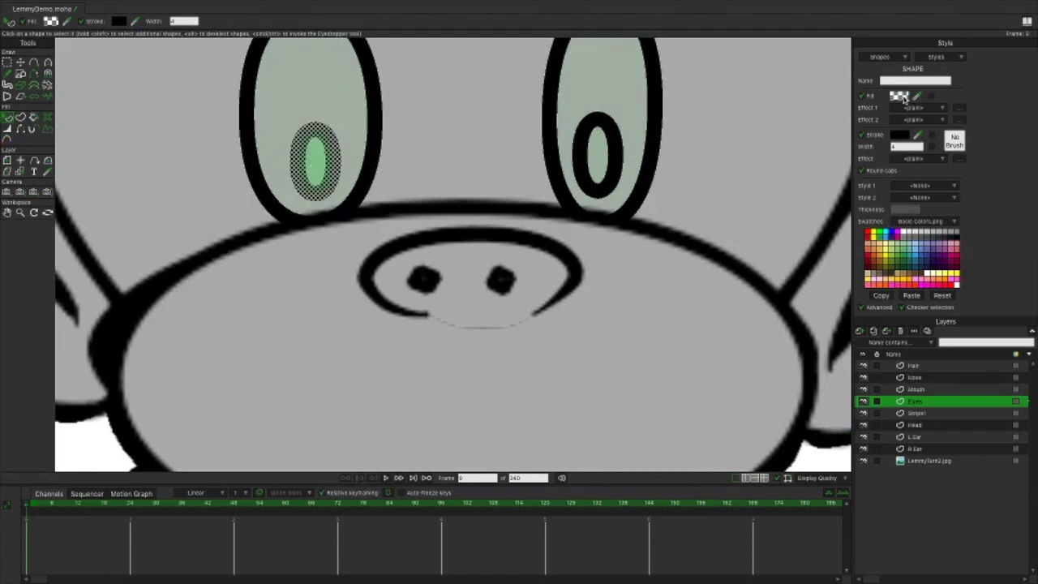
click(902, 96)
drag(409, 263, 409, 121)
drag(345, 182, 393, 299)
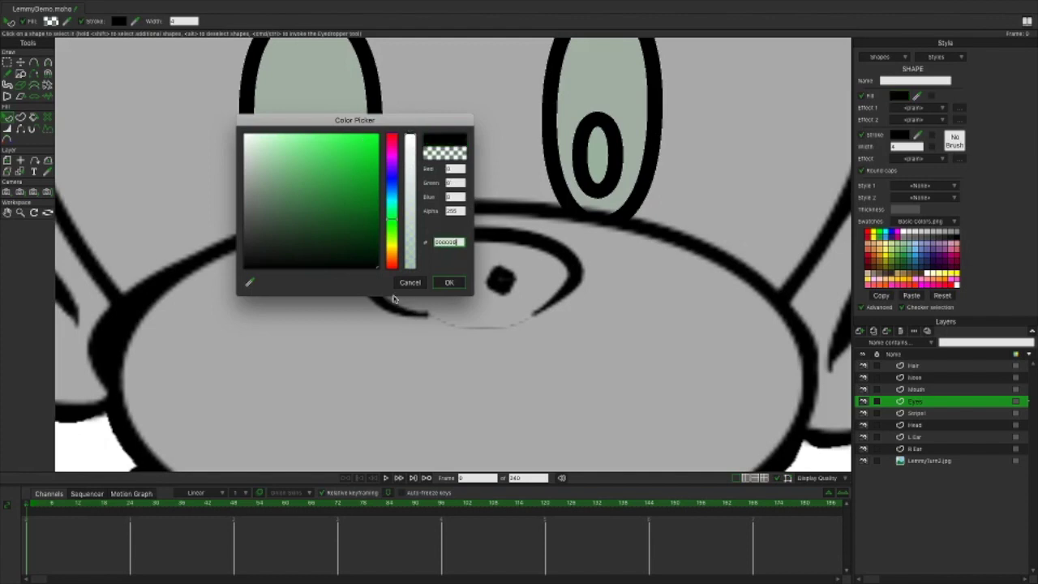
click(448, 282)
Fill the pupil of the right-hand eye on the Eyes layer with opaque black, hex 000000 and alpha 255.
click(604, 158)
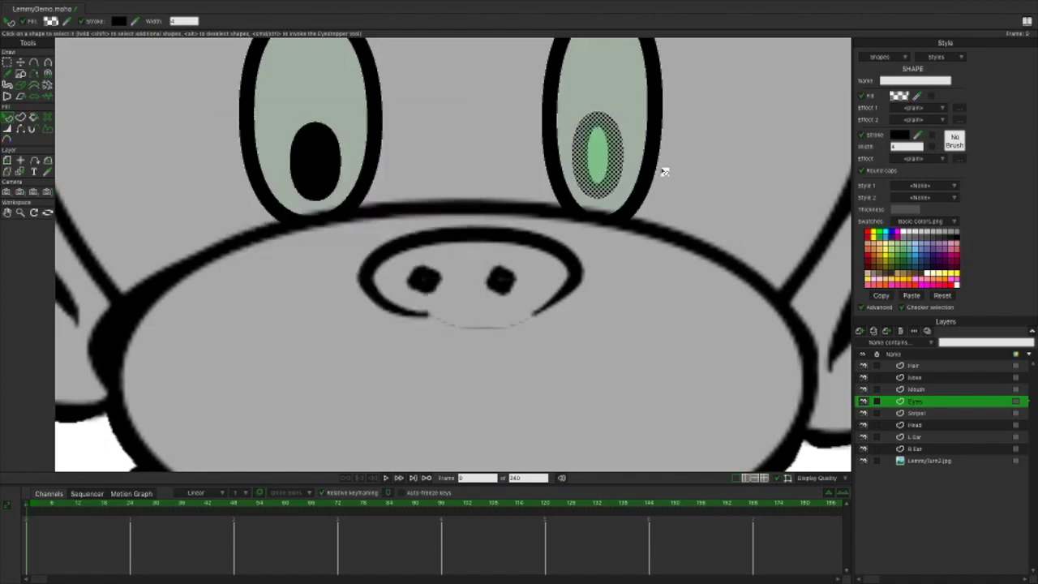
click(892, 98)
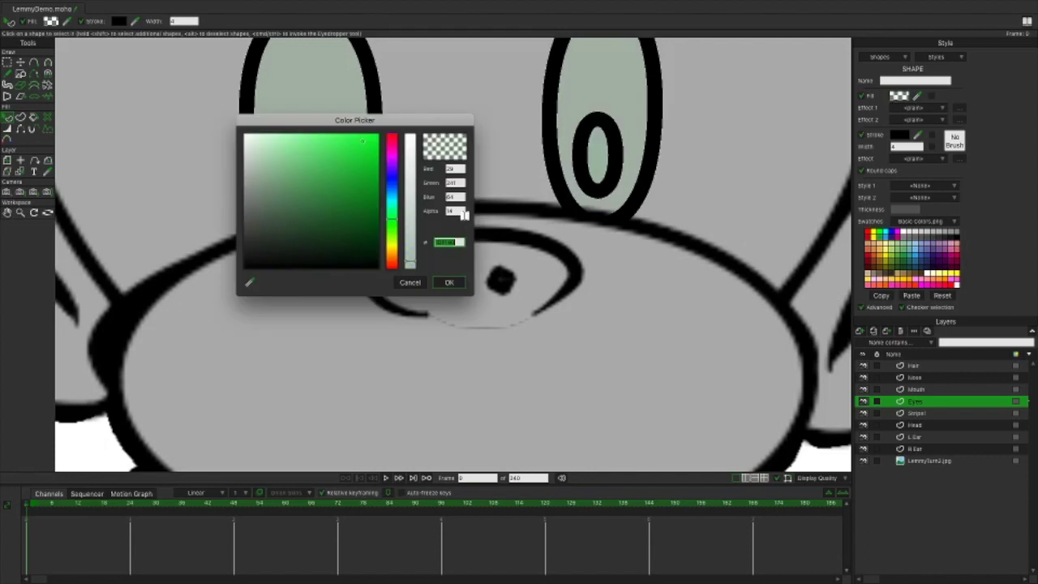
click(413, 262)
drag(329, 218, 410, 287)
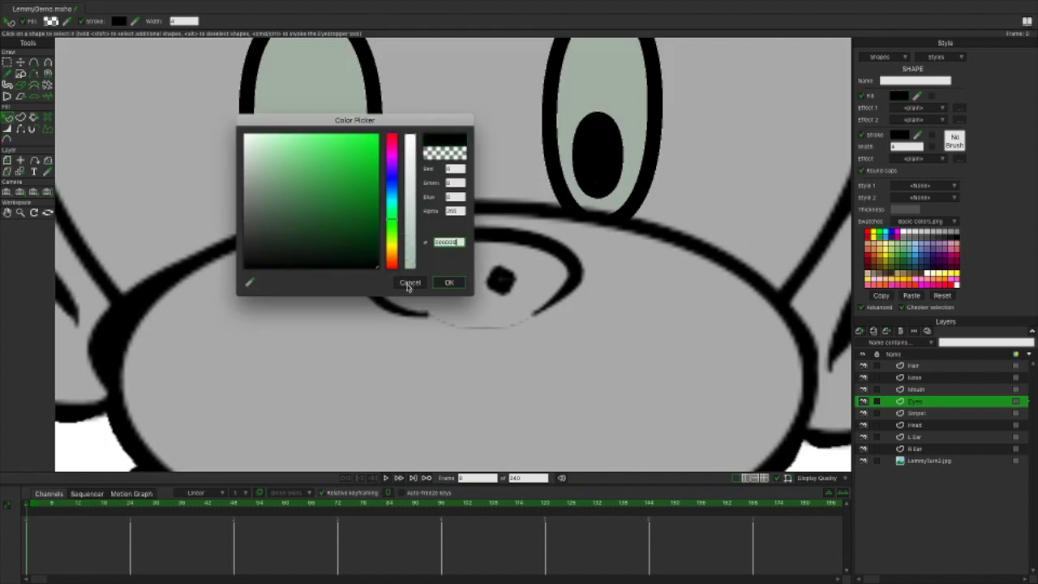
click(451, 285)
Fill the left-hand eyeball on the Eyes layer with opaque white, hex FFFFFF and alpha 255.
click(323, 118)
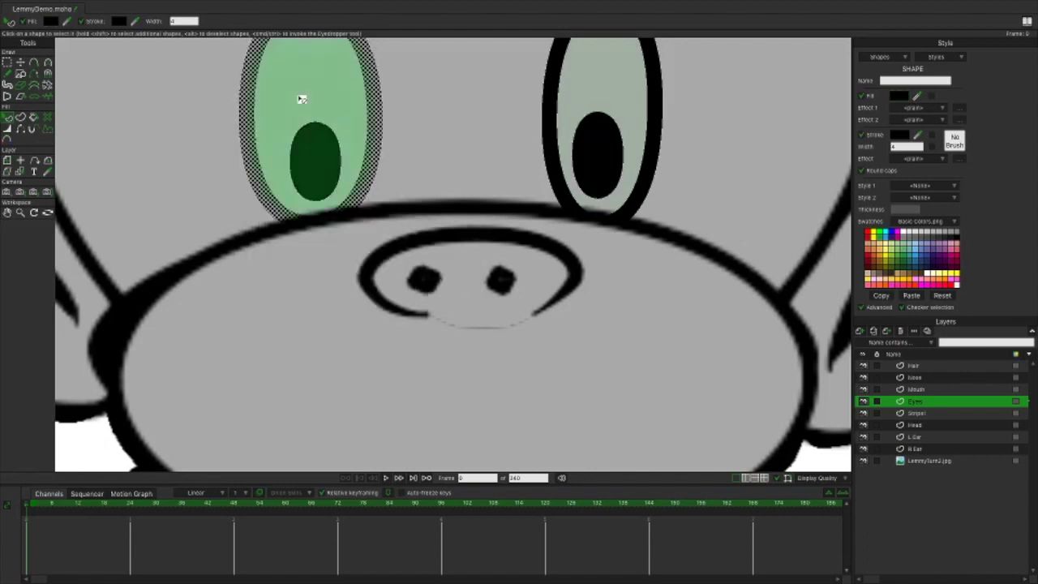
click(898, 96)
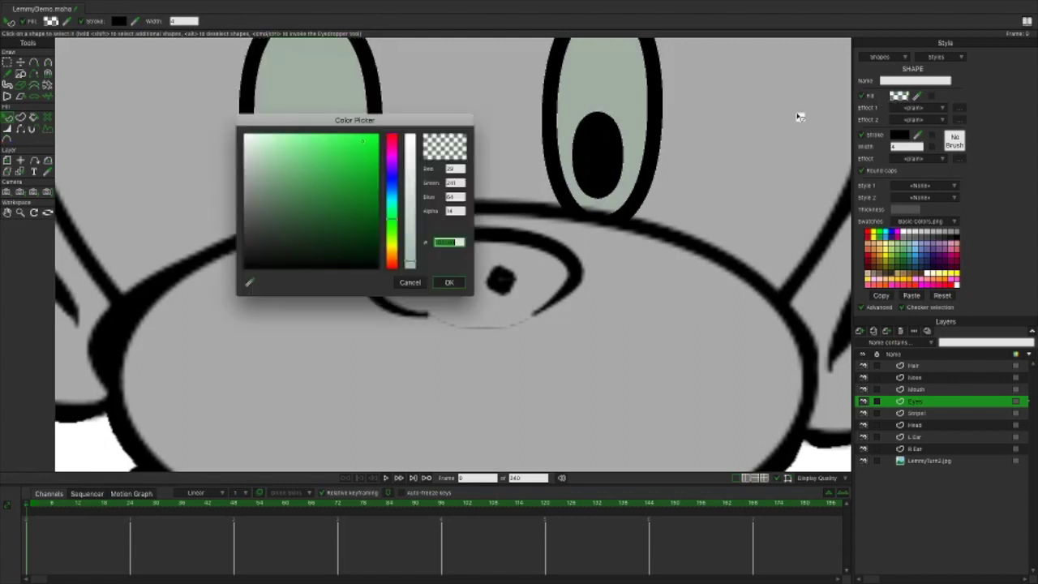
drag(412, 258, 418, 113)
drag(339, 180, 209, 112)
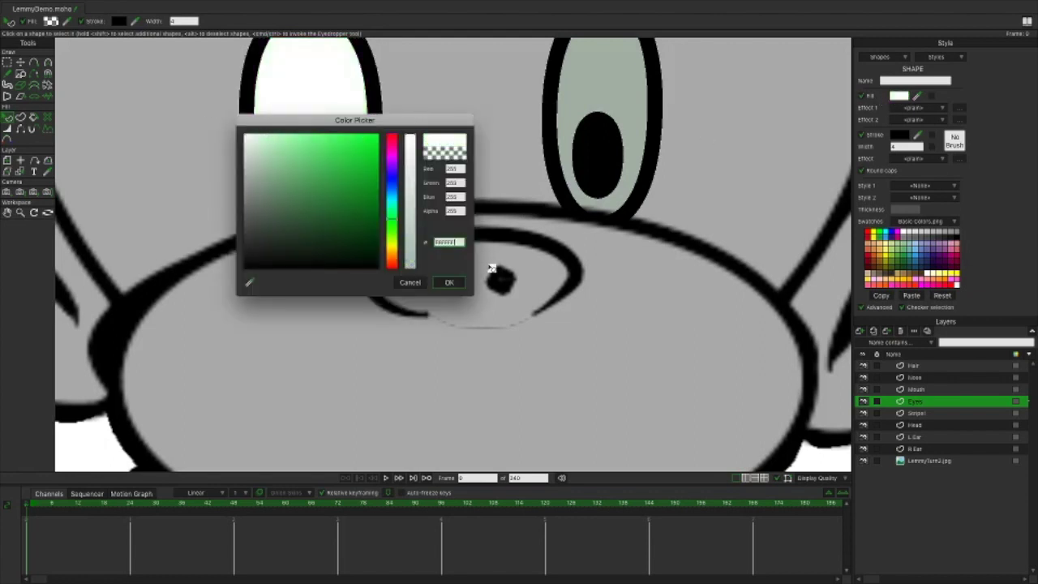
click(450, 282)
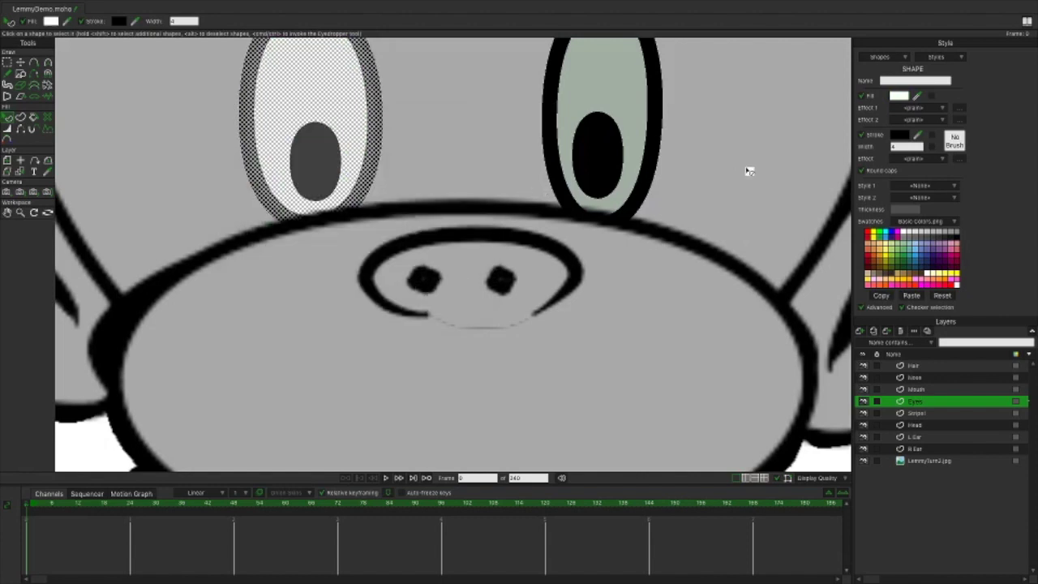
Fill the right-hand eyeball on the Eyes layer with opaque white.
click(598, 88)
click(899, 95)
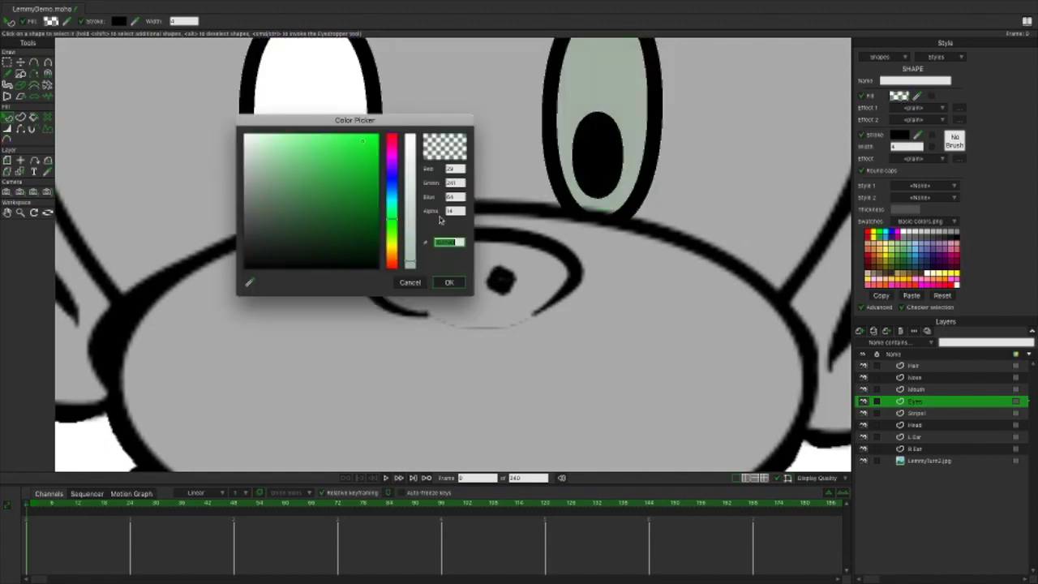
drag(411, 261, 418, 103)
drag(311, 177, 167, 103)
click(448, 283)
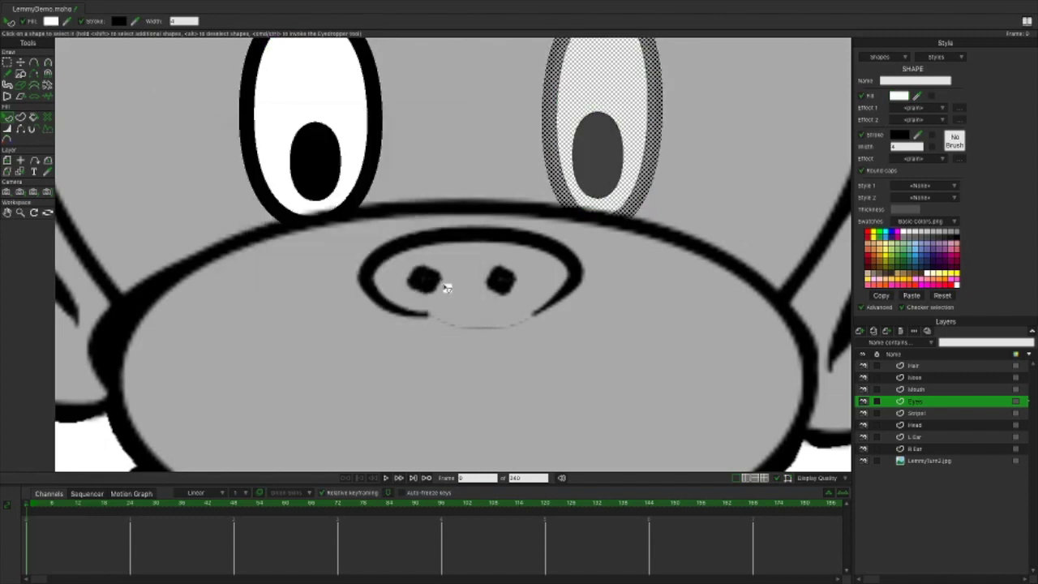
Clear the Skin style from the head shape on the Head layer so its Style 1 is None.
scroll(445, 287, down, 4)
scroll(446, 287, up, 6)
key(Home)
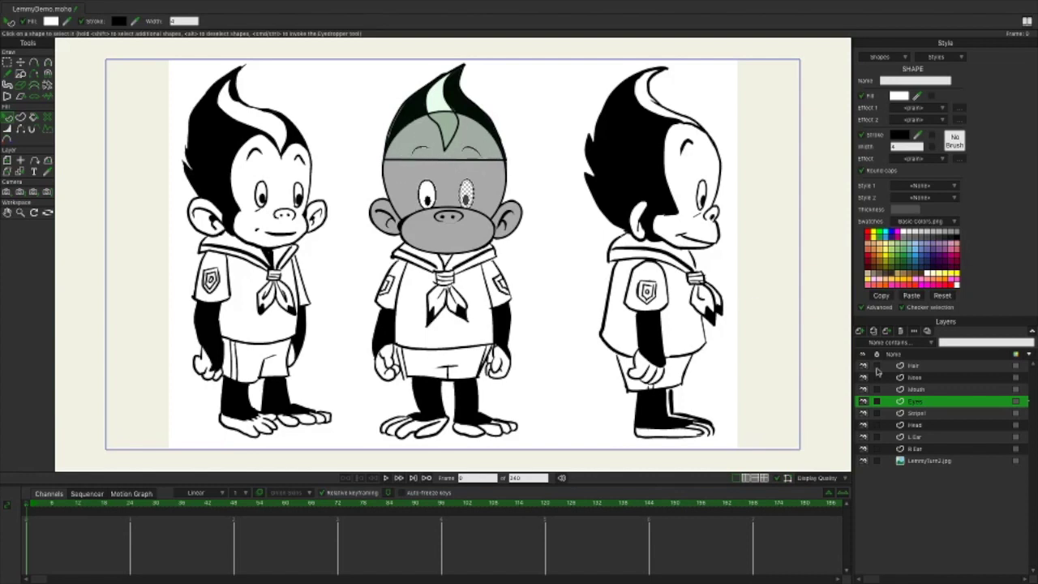
click(916, 425)
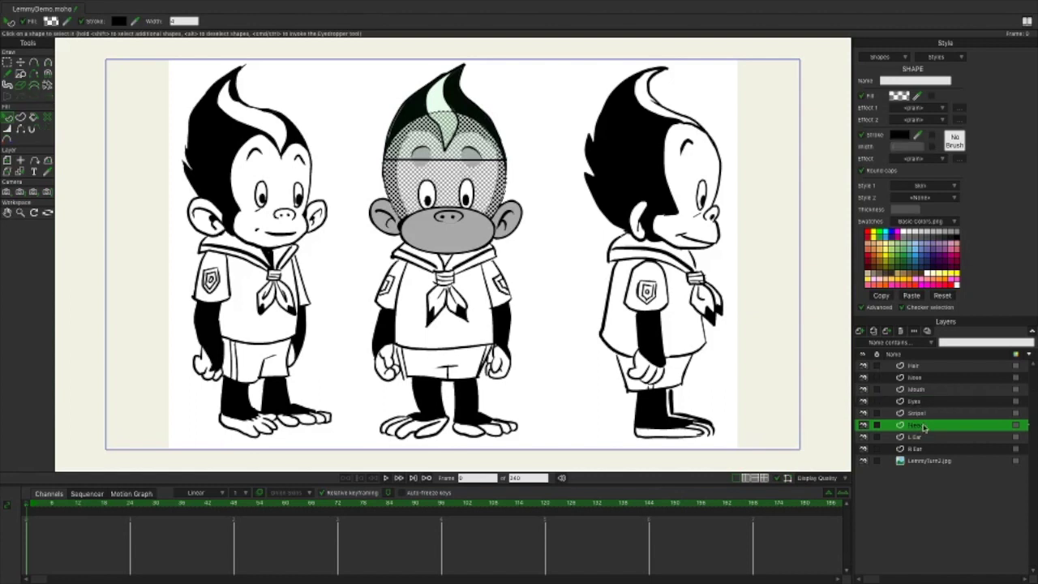
click(8, 62)
click(20, 62)
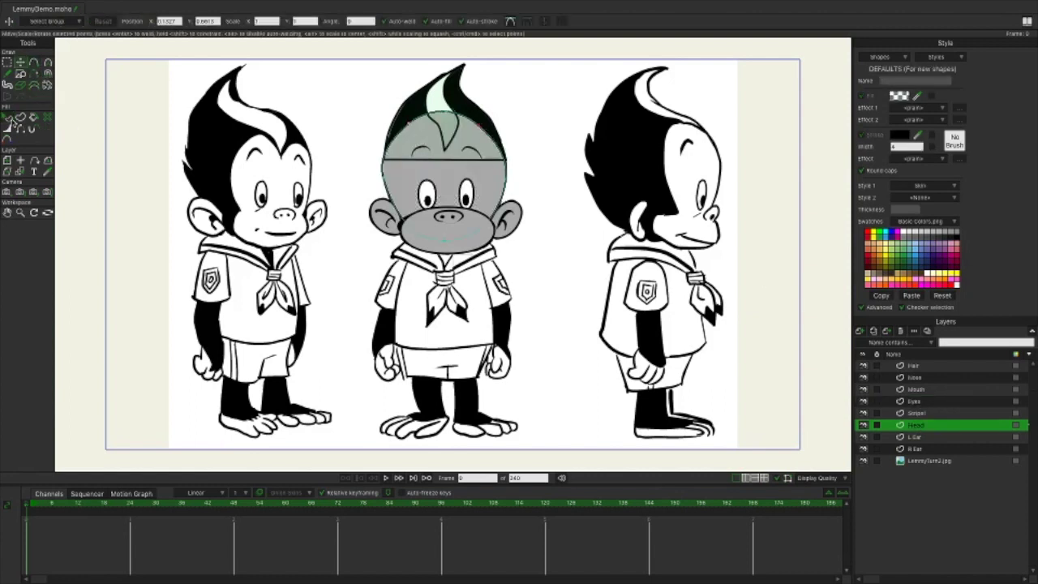
click(7, 117)
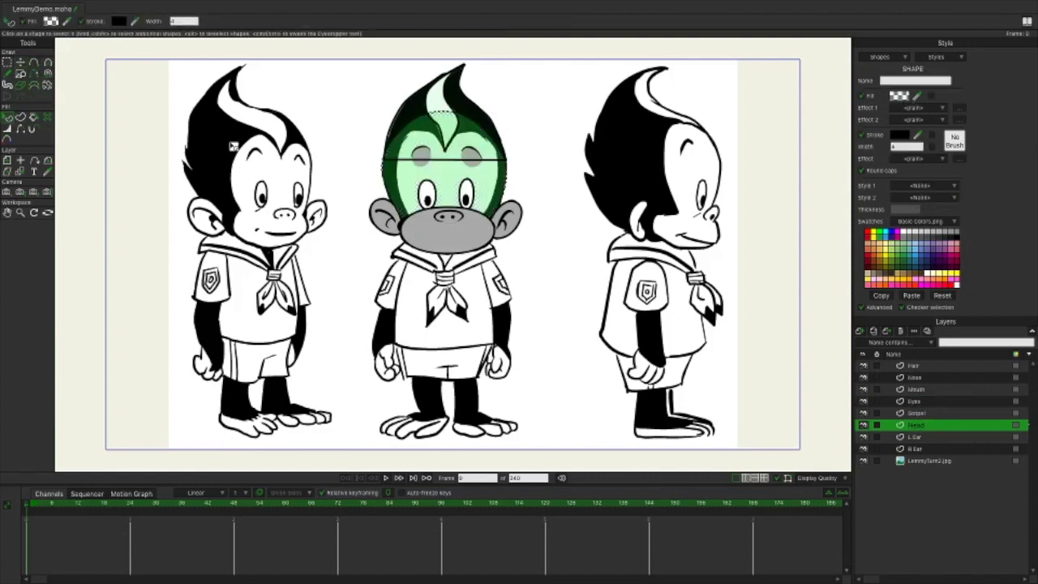
Reshape the upper head outline by moving its points and adjusting their curvature to follow the face's inner hairline and central peak.
key(t)
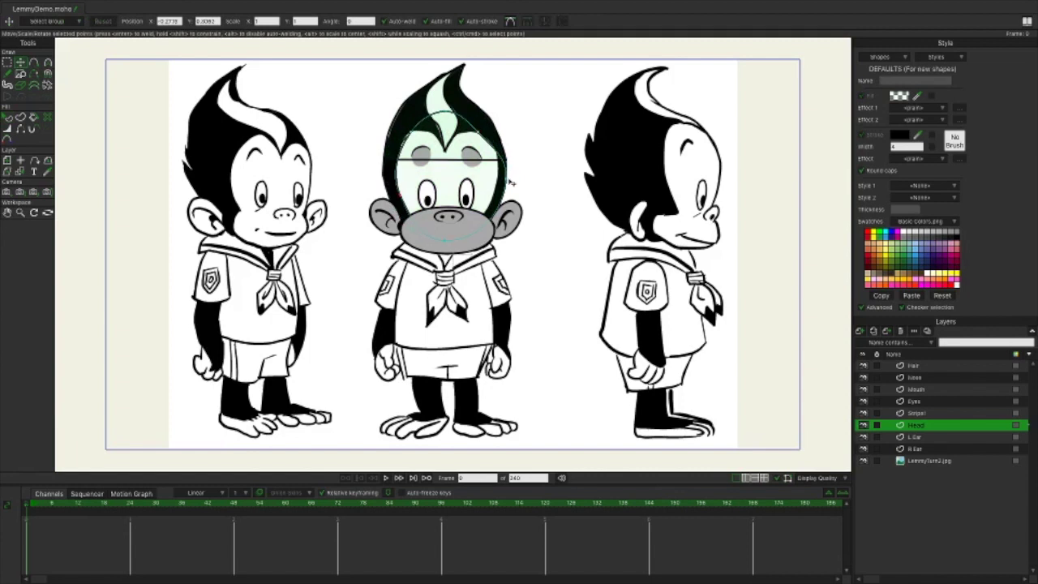
key(c)
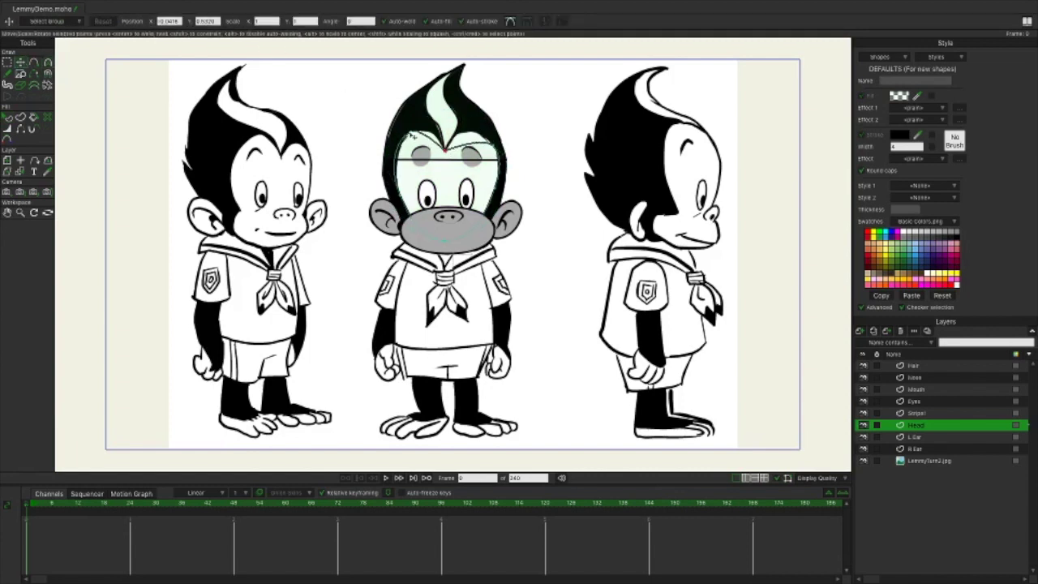
scroll(442, 144, up, 5)
drag(541, 59, 485, 33)
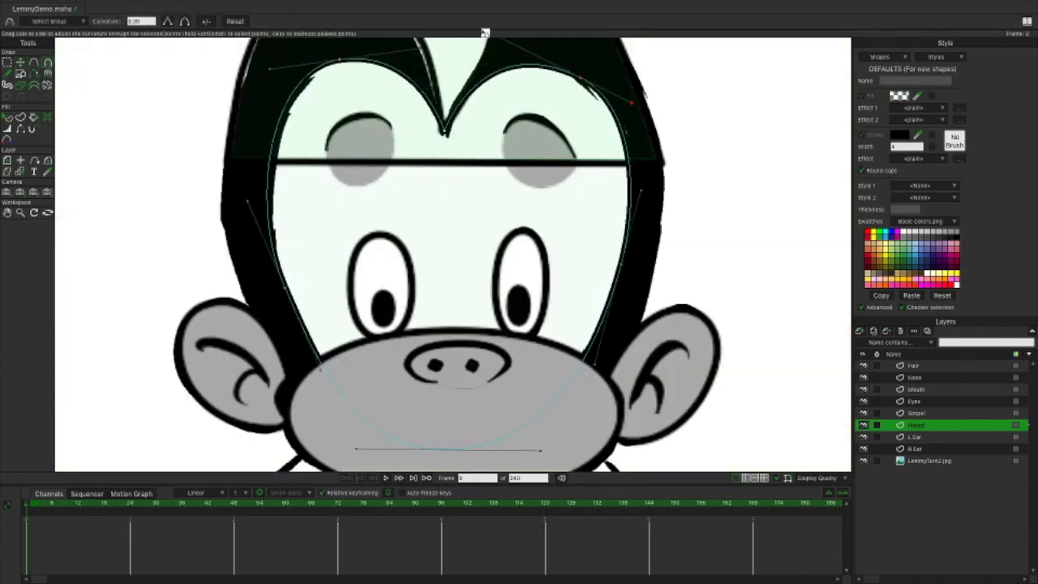
Add points to the outline on the Hair layer, extending it down both sides of the face to behind the muzzle.
click(915, 365)
key(a)
drag(369, 164, 327, 409)
drag(244, 247, 224, 232)
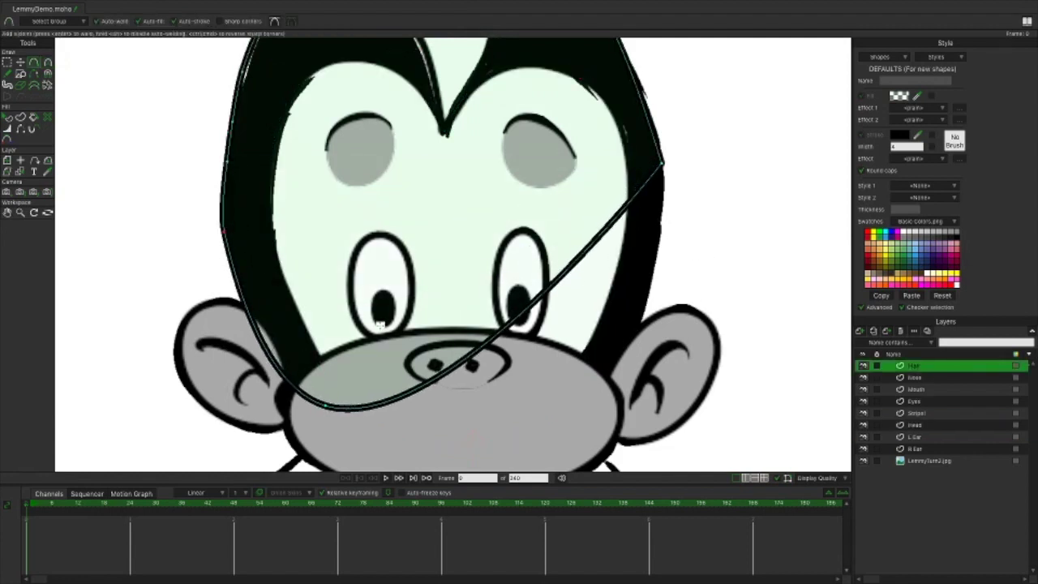
drag(479, 353, 595, 405)
Adjust the points along the left-hand edge of the hair outline to follow the reference drawing.
scroll(526, 197, up, 3)
key(t)
drag(248, 239, 234, 236)
key(ctrl+z)
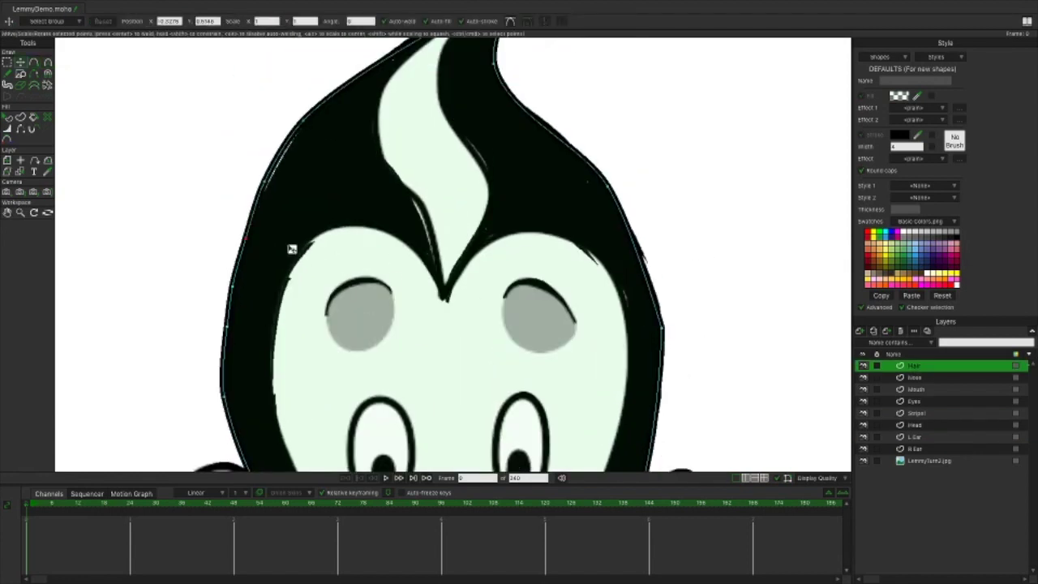
drag(264, 182, 269, 182)
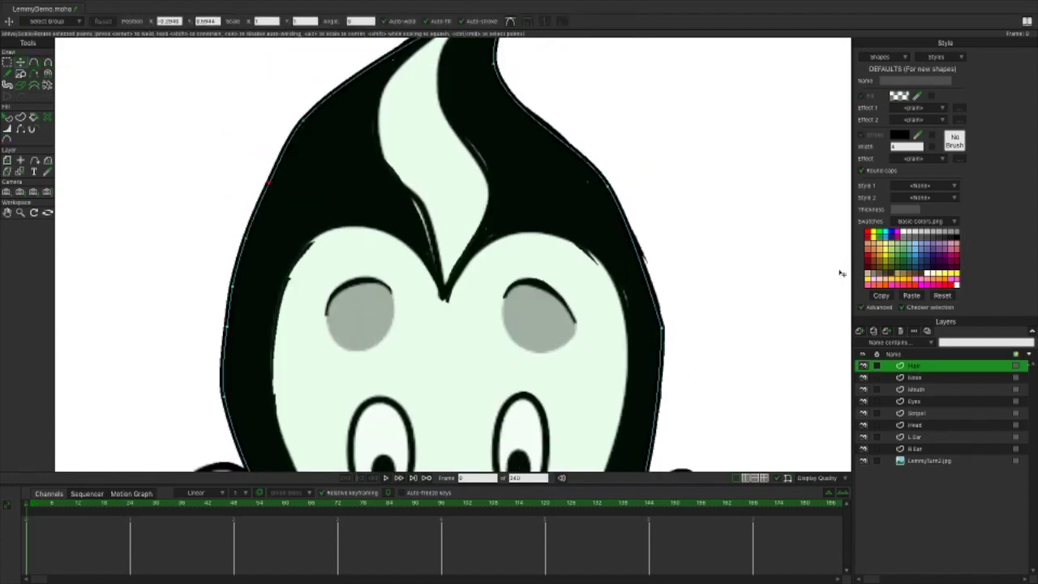
Apply the Skin style as Style 1 to the face shape on the Head layer.
click(916, 425)
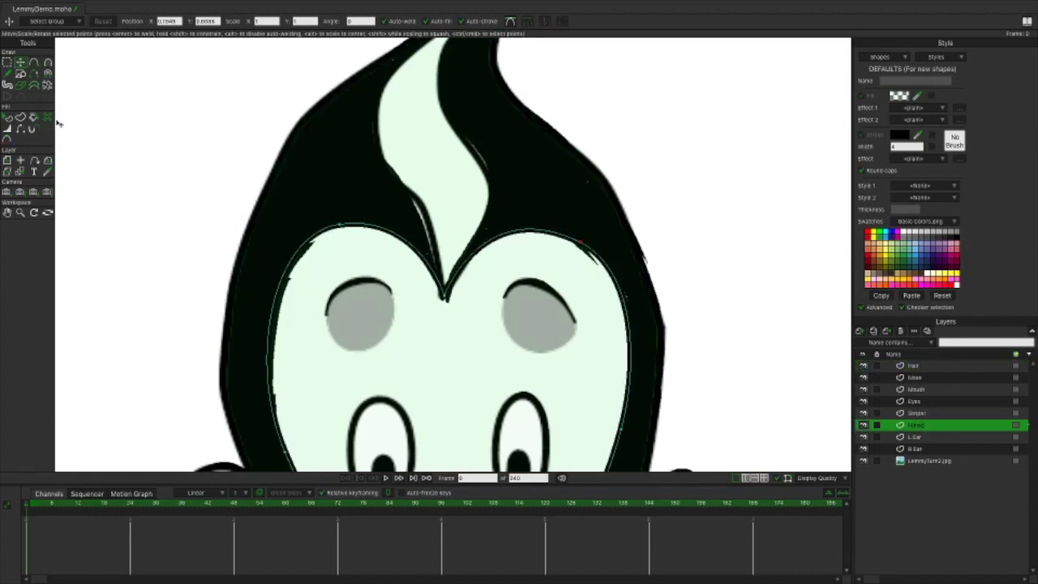
click(7, 117)
click(418, 370)
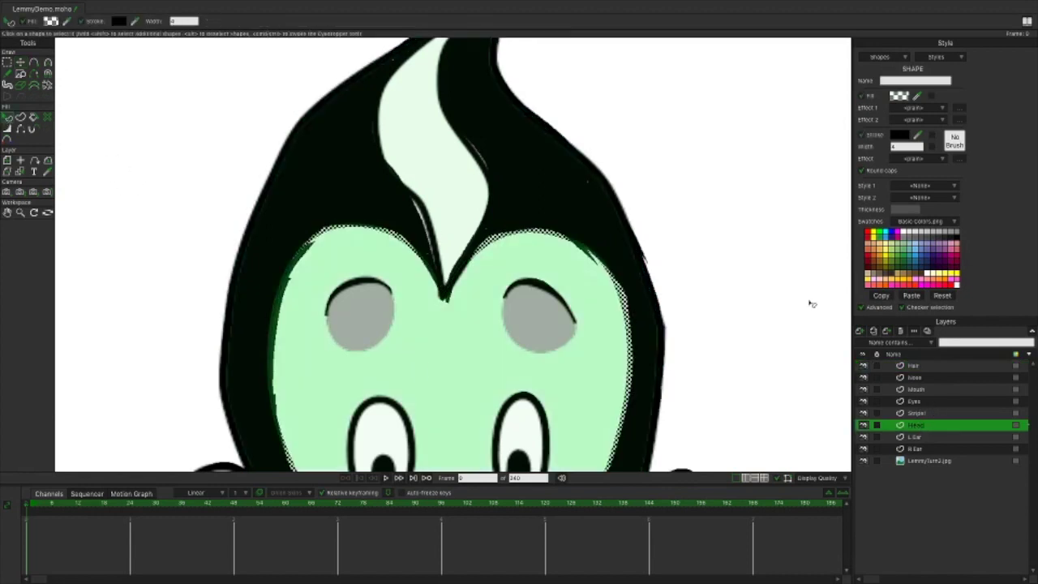
click(953, 186)
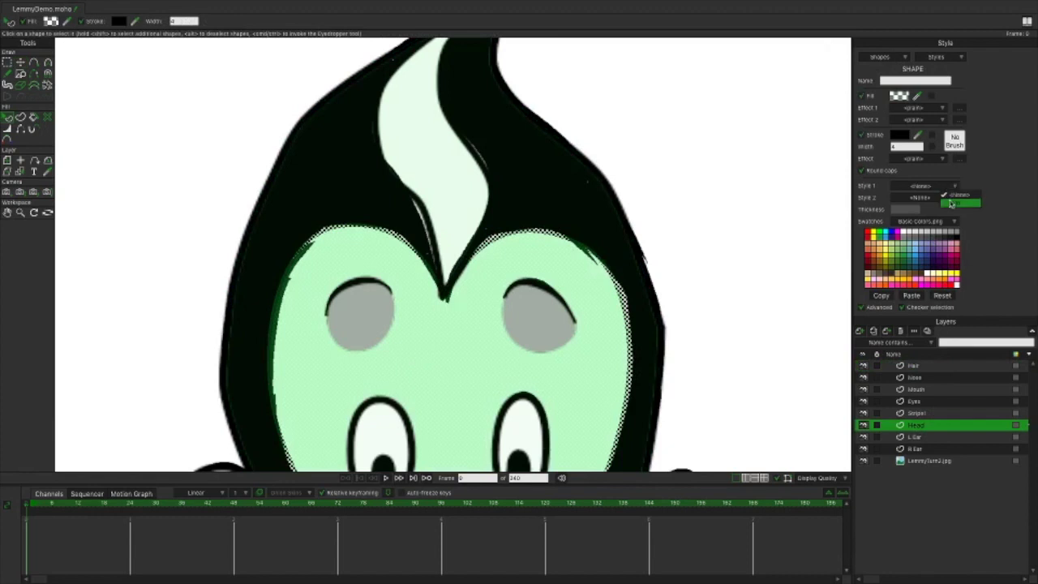
click(952, 202)
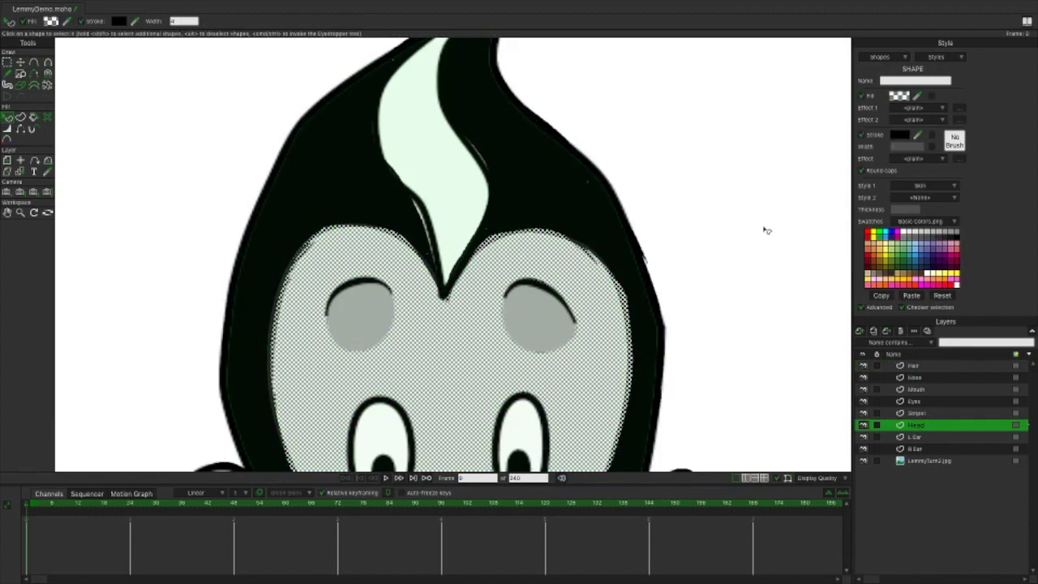
Fill the hair stripe shape on the stripe layer with opaque white, hex FFFFFF and alpha 255.
click(919, 414)
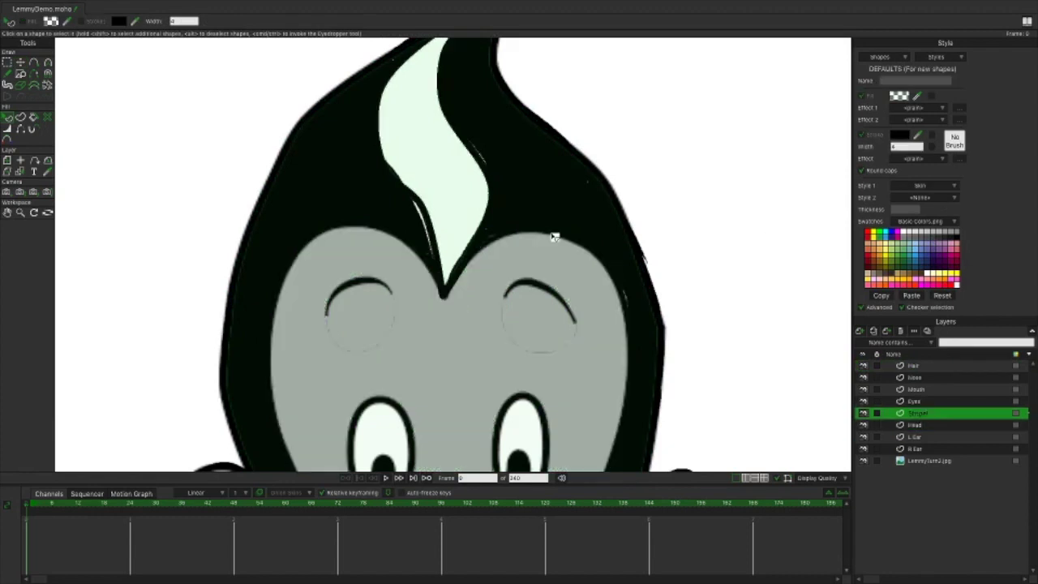
click(453, 193)
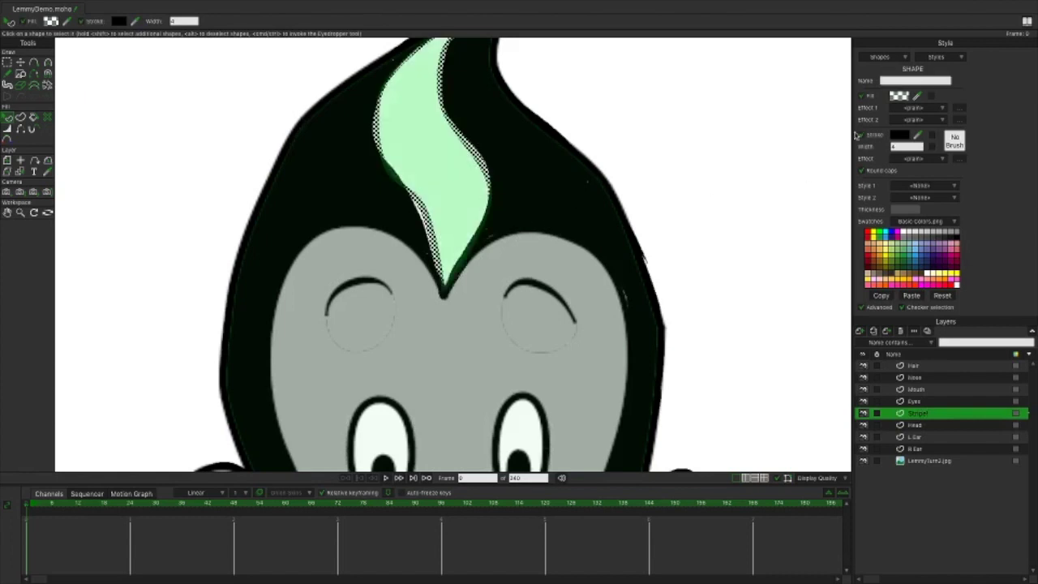
click(898, 97)
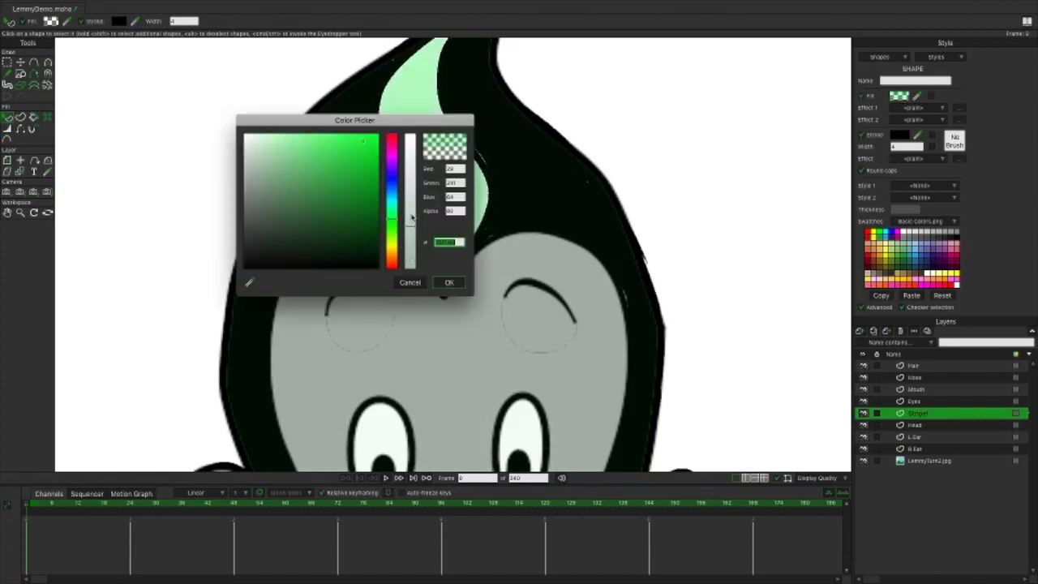
drag(318, 196, 208, 104)
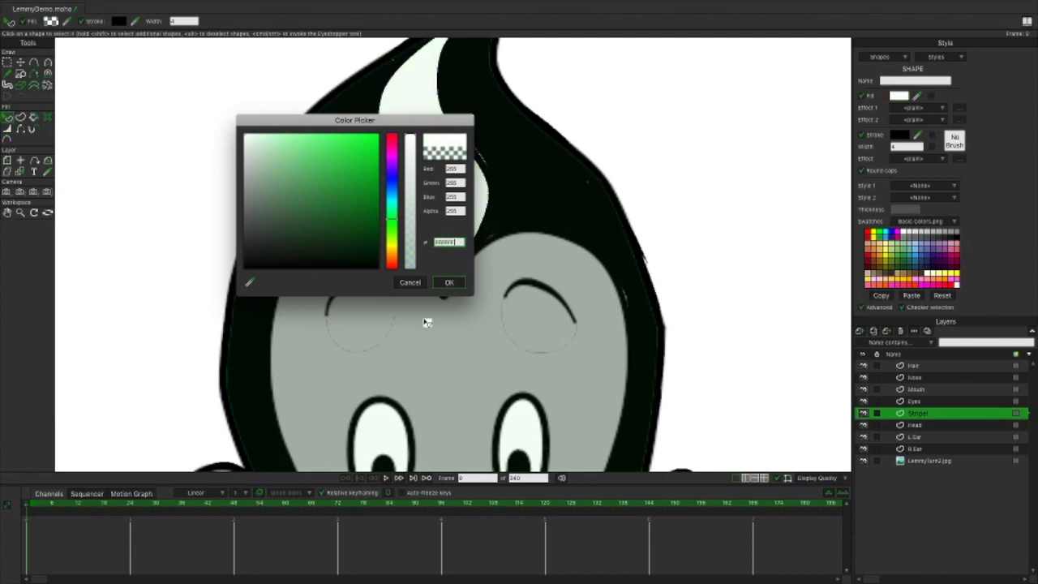
click(448, 282)
Move the Hair layer directly below Head in the layer order, and check the head artwork with the reference image hidden.
key(ctrl+r)
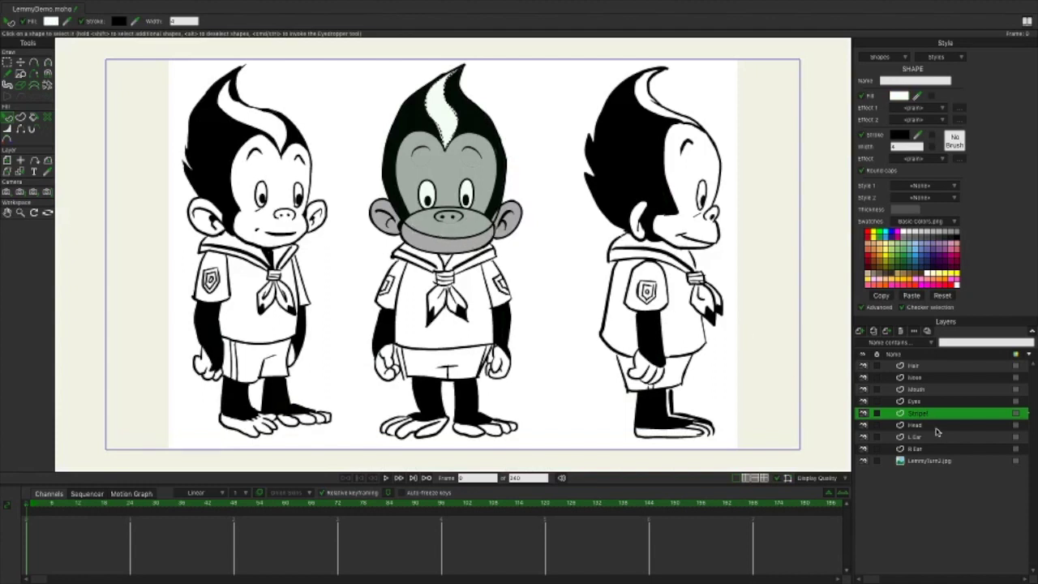
click(913, 366)
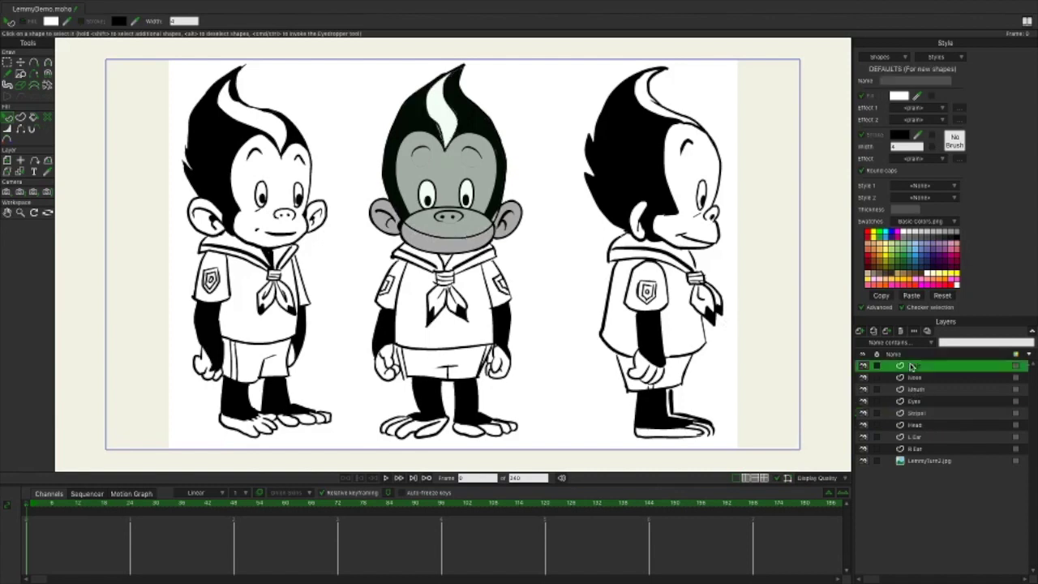
drag(917, 366, 921, 428)
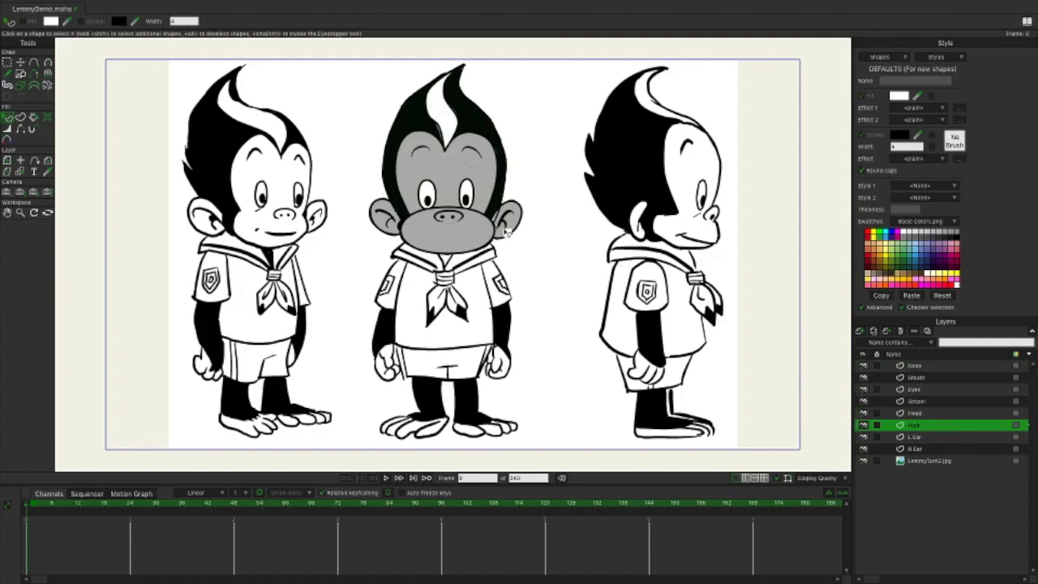
click(862, 461)
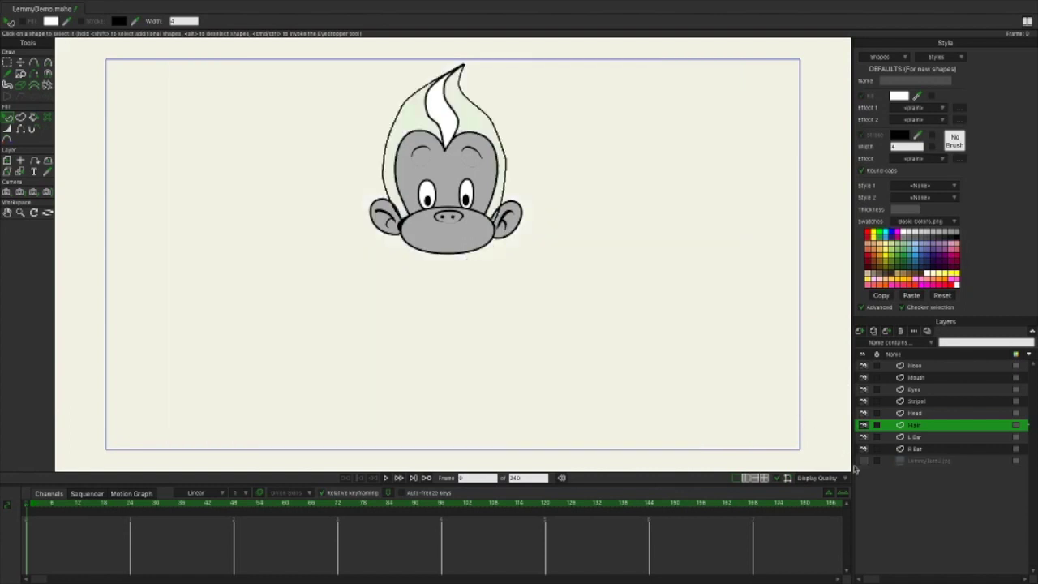
click(863, 461)
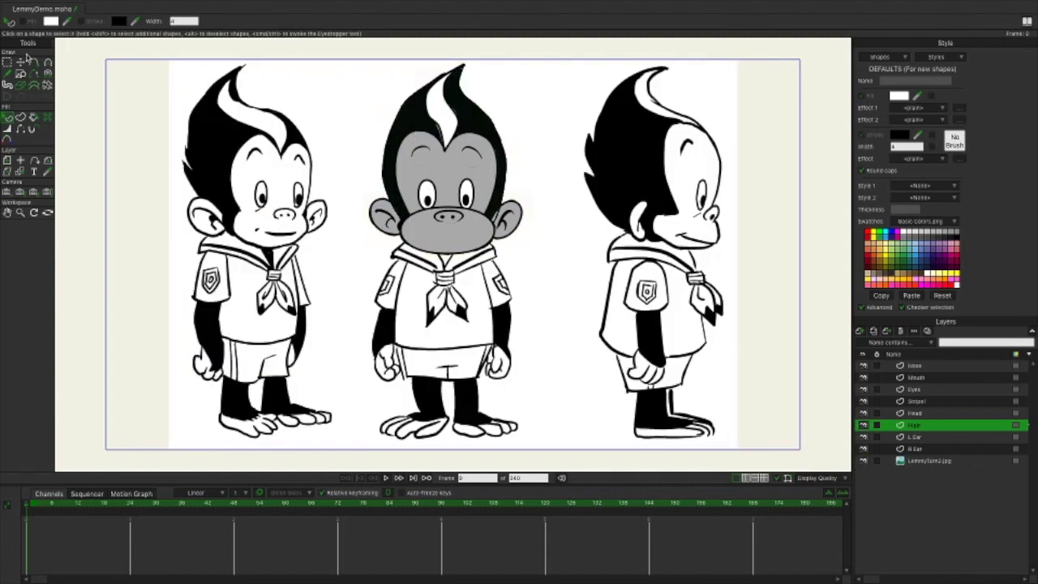
Fill the hair shape on the Hair layer with opaque black, hex 000000 and alpha 255.
click(417, 137)
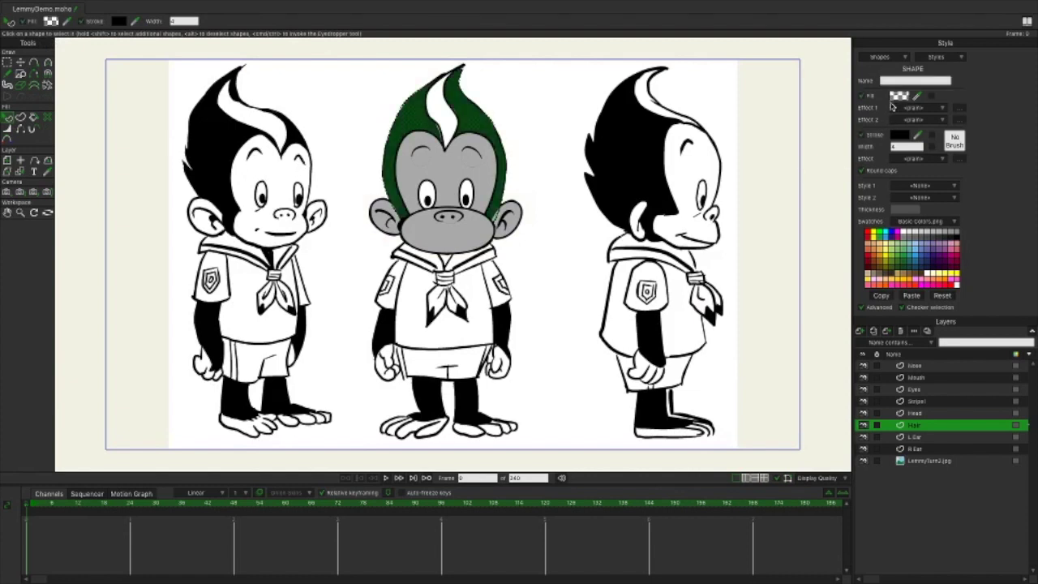
click(893, 98)
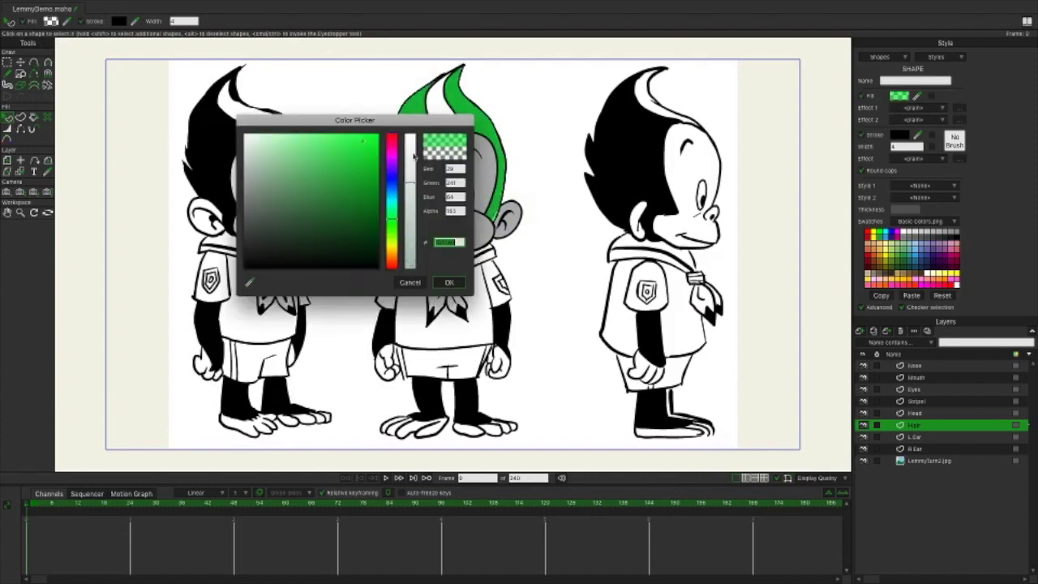
text(FFFFFF)
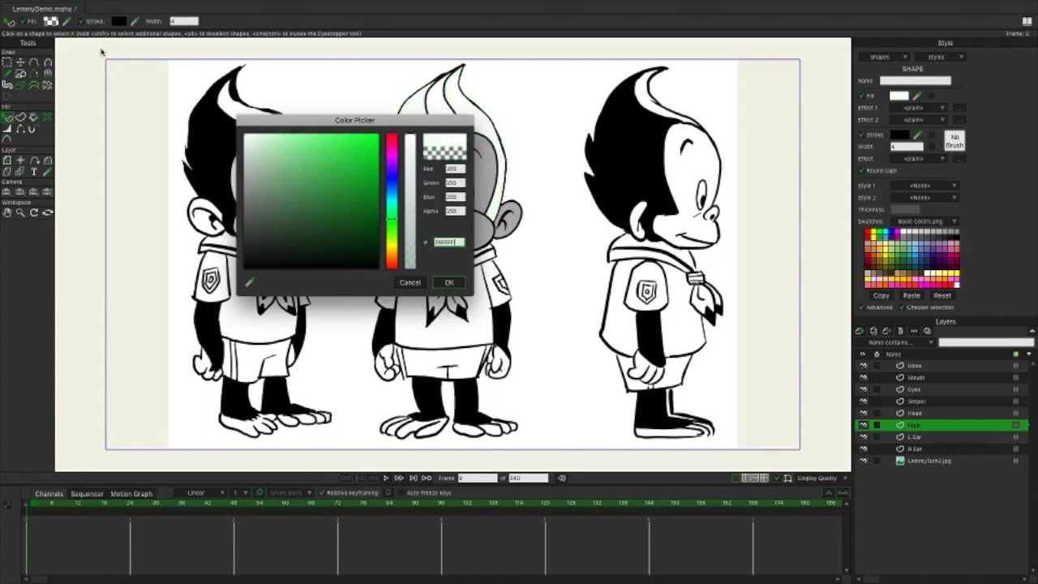
click(454, 284)
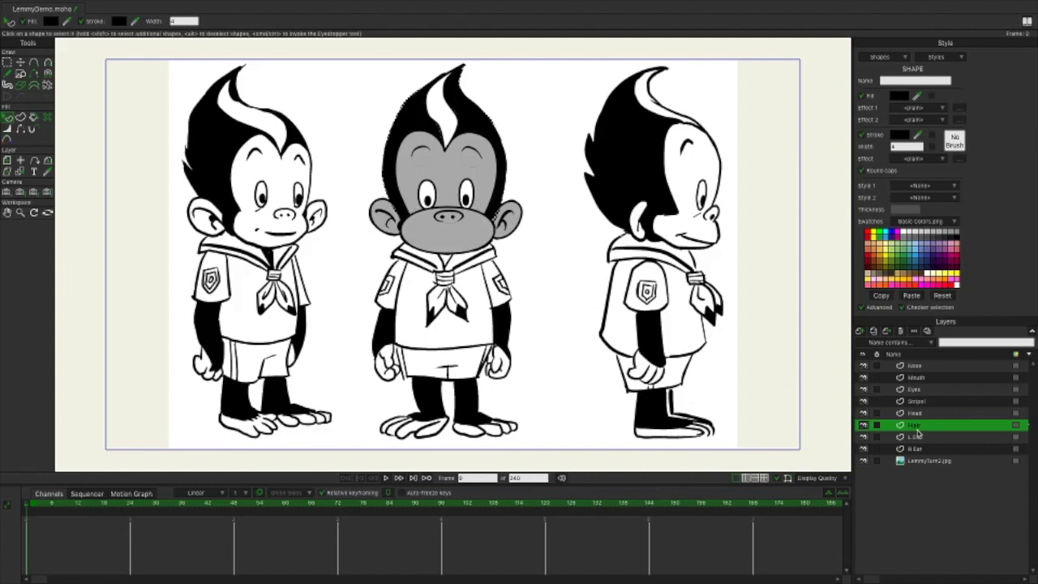
On the Mouth layer, add a point on each upper side of the muzzle outline where it meets the hair.
click(913, 377)
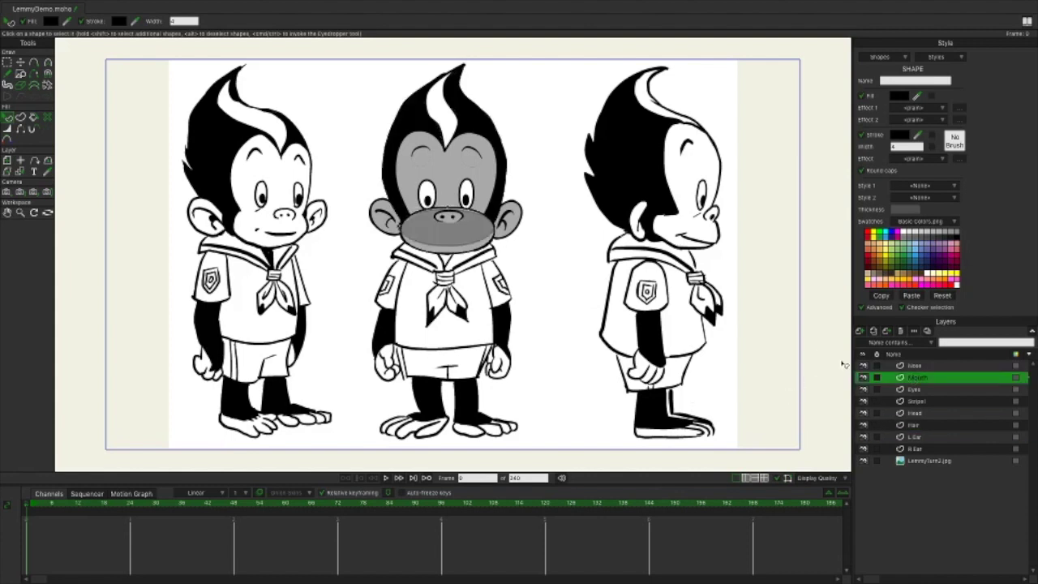
key(z)
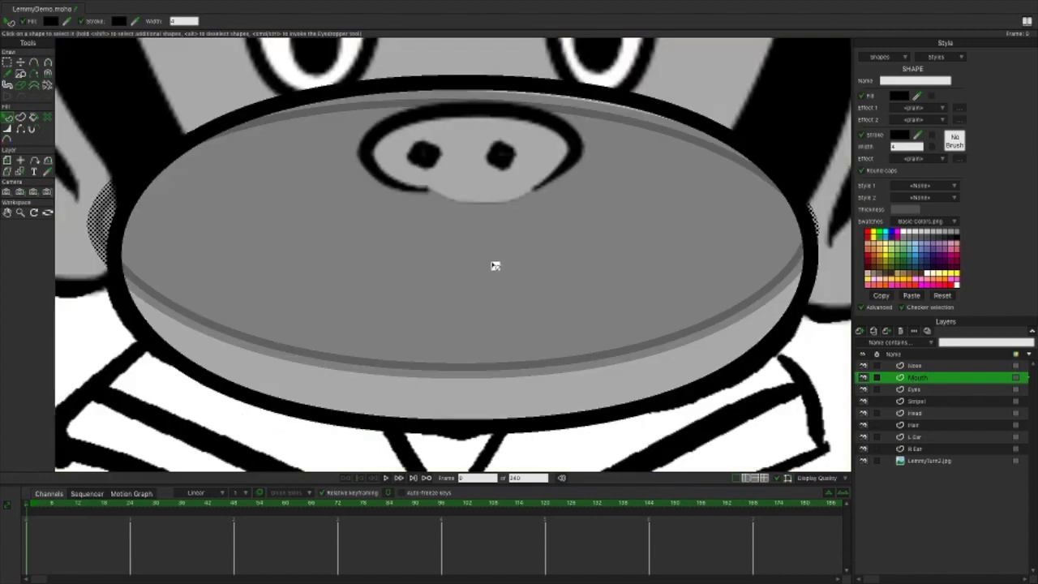
click(127, 208)
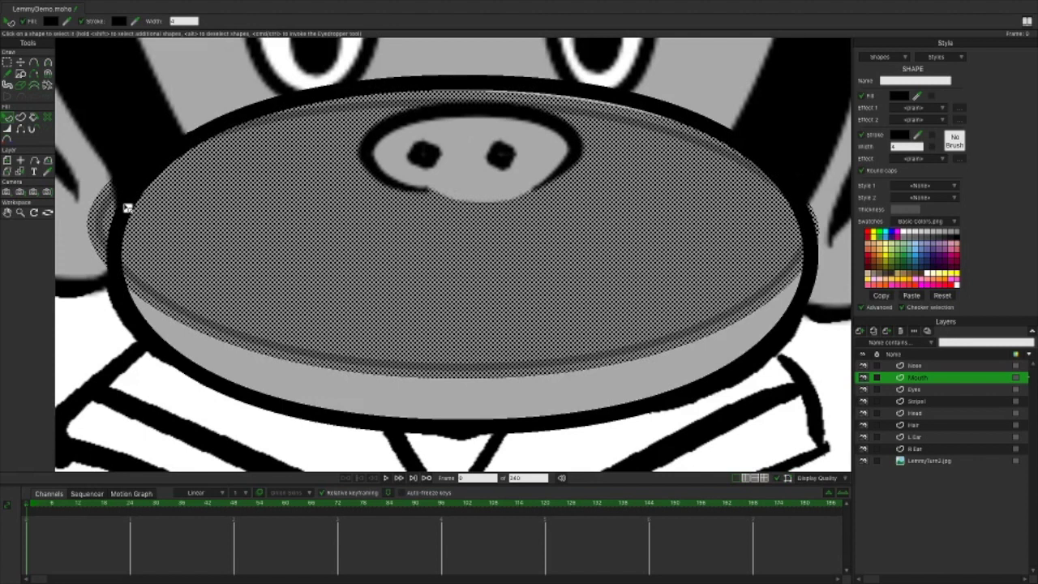
click(127, 209)
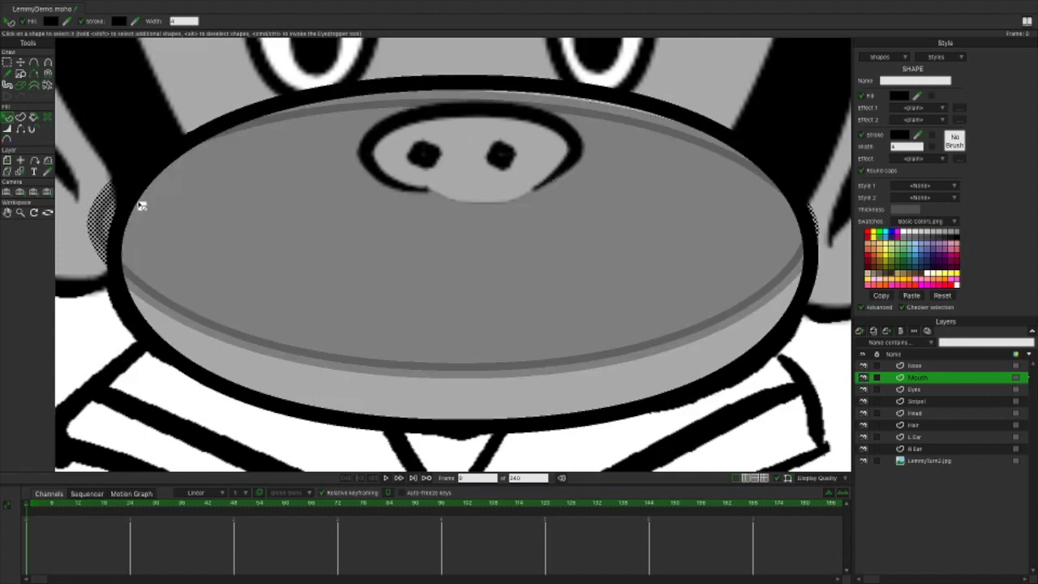
click(20, 63)
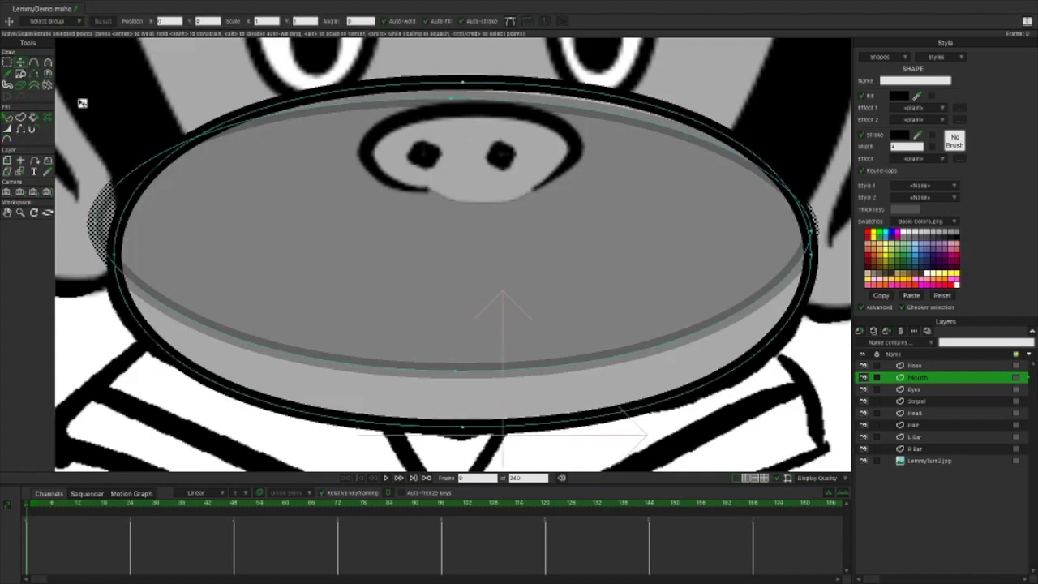
click(34, 63)
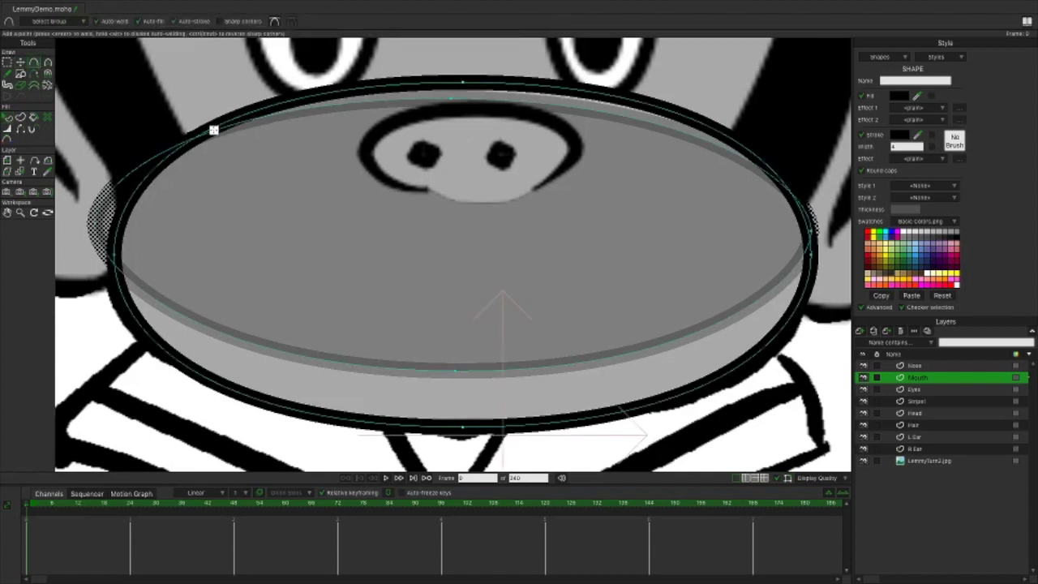
click(176, 159)
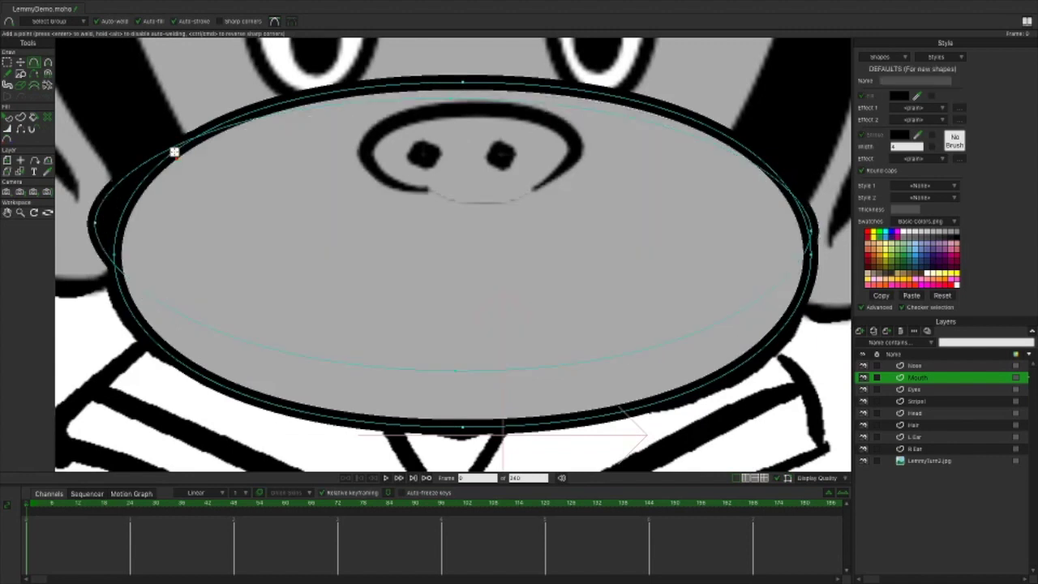
key(ctrl+z)
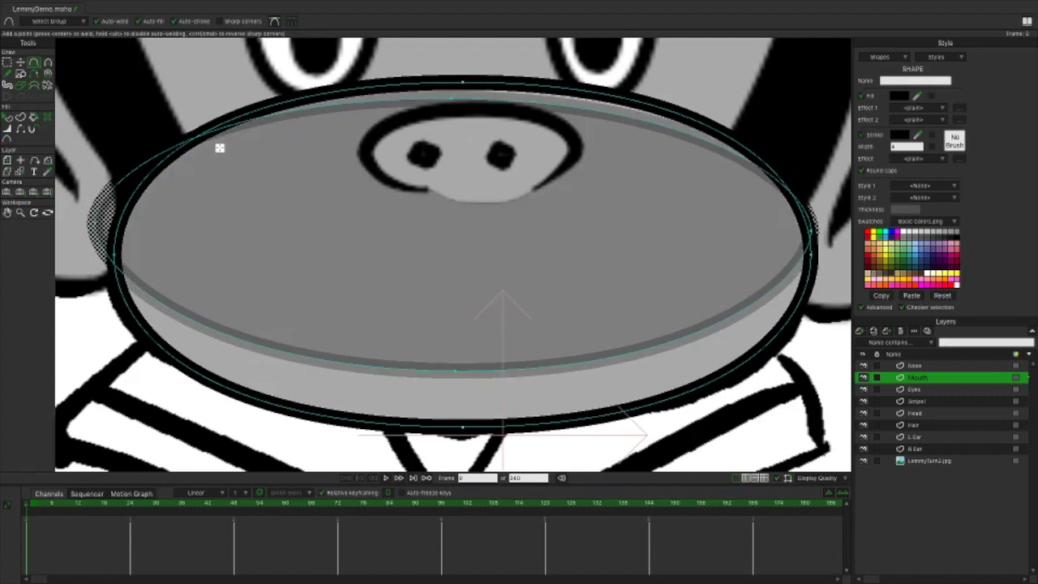
click(182, 152)
drag(183, 153, 193, 138)
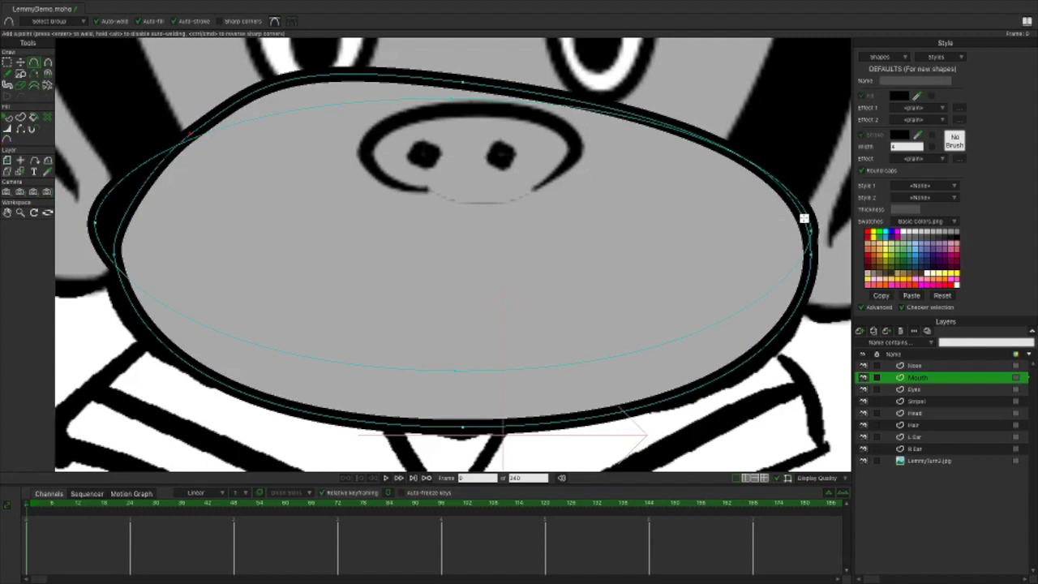
drag(803, 216, 727, 146)
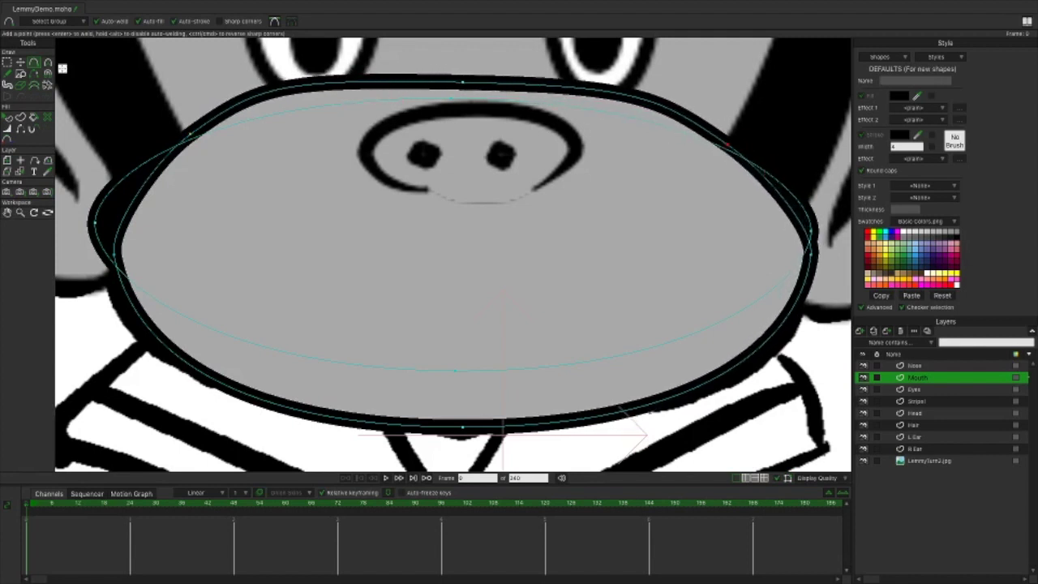
Shift the muzzle outline's top-centre point slightly right and down, and flatten the curve at its upper-left point.
click(19, 63)
drag(464, 85, 524, 97)
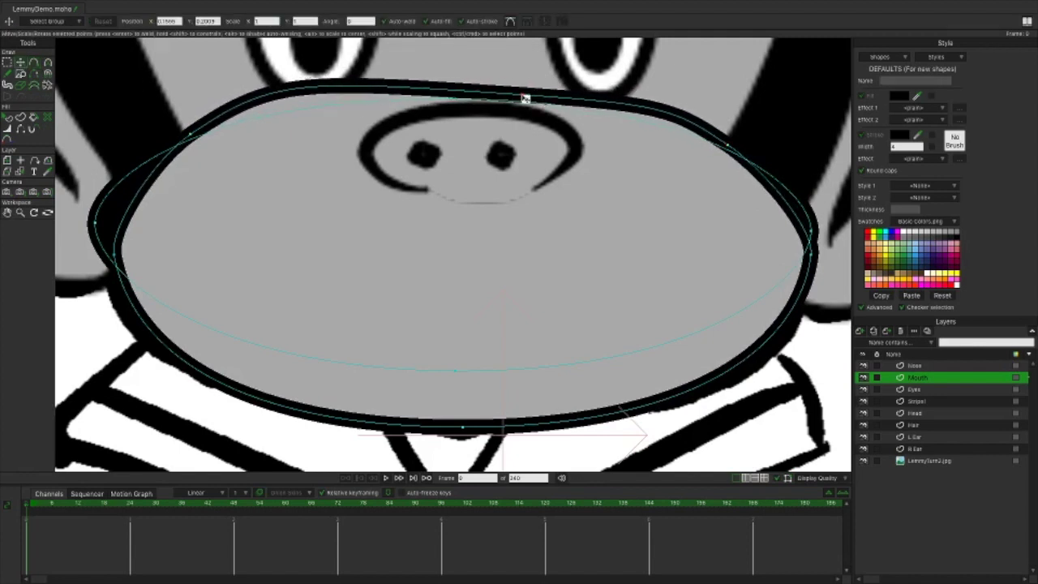
click(48, 62)
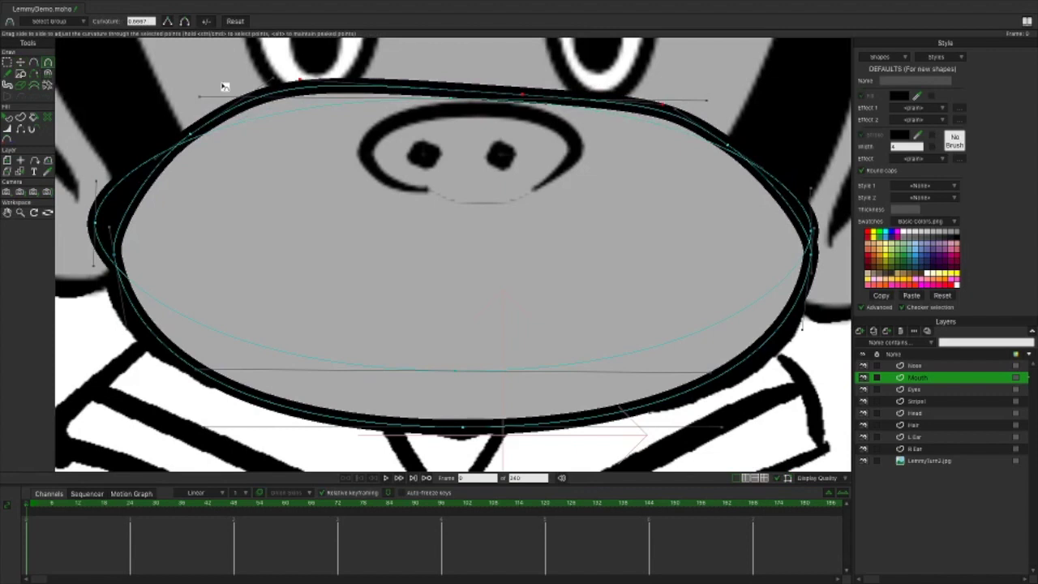
drag(275, 81, 278, 105)
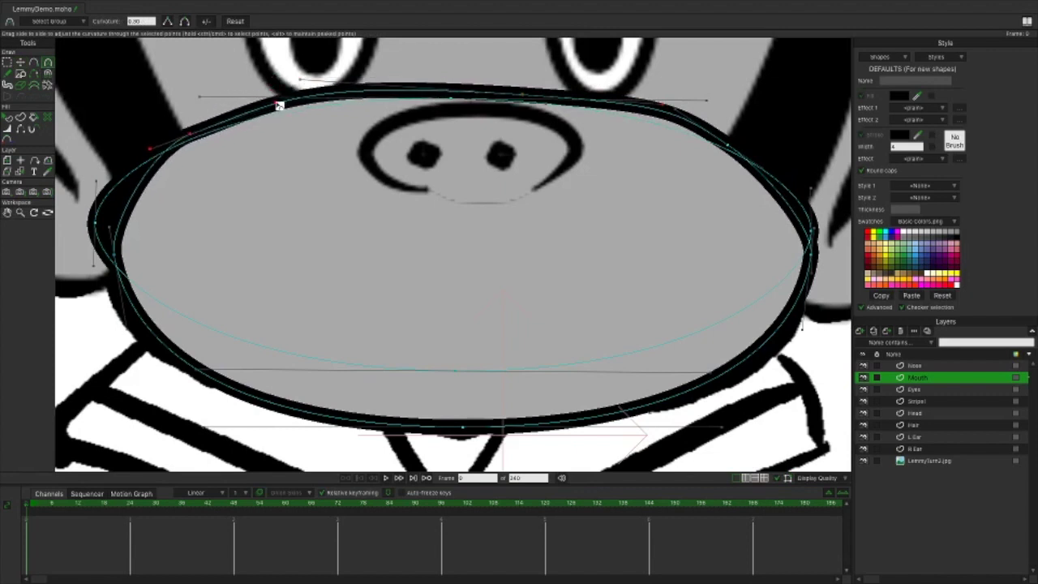
Hide the two upper edges of the muzzle outline between the added side points.
click(32, 129)
click(232, 122)
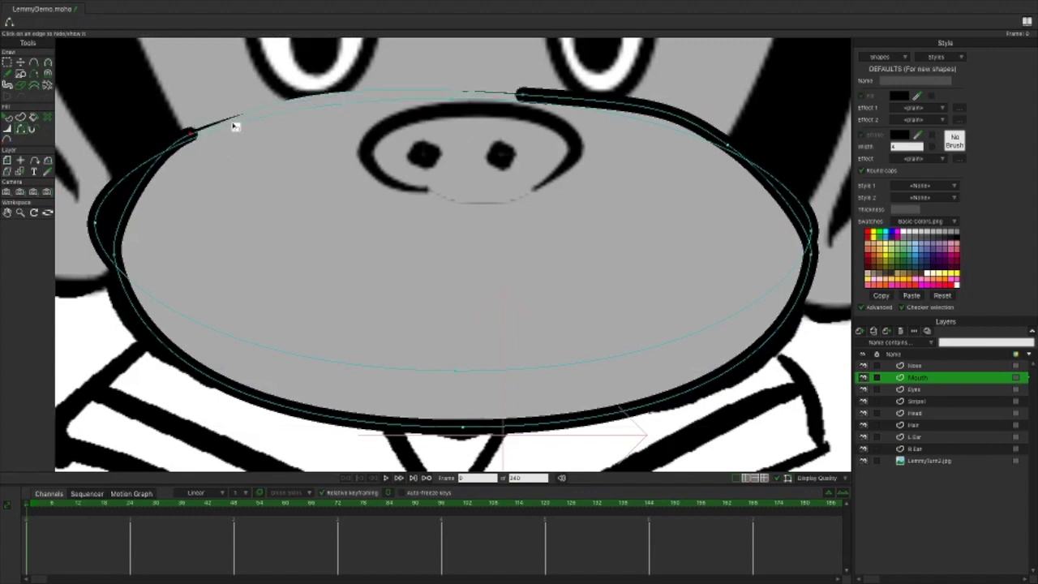
click(636, 108)
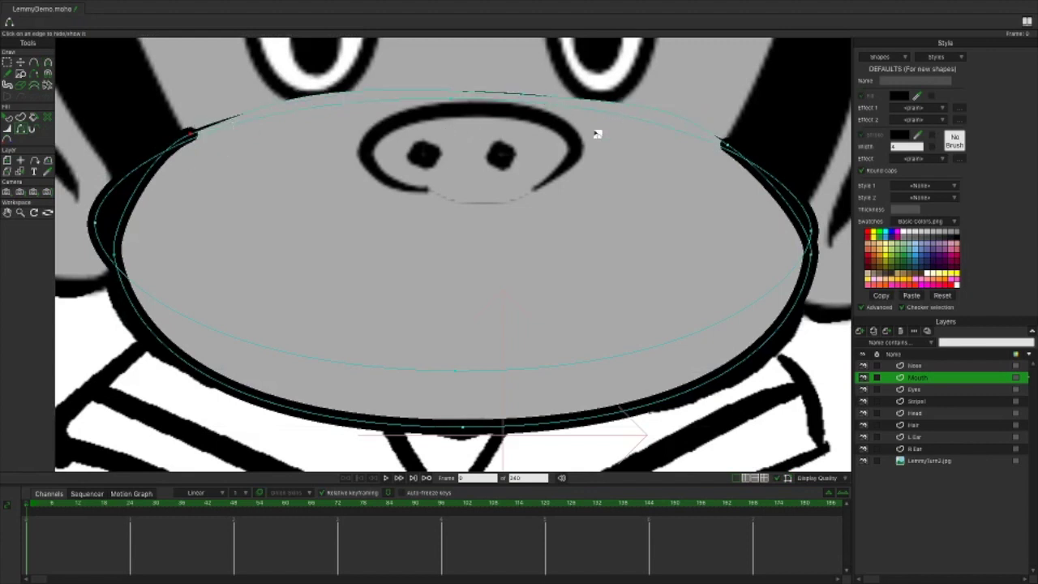
Lower the top-centre point of the muzzle's second, inner ellipse to just above the nostrils so no stray line shows along the upper edge.
scroll(580, 141, up, 2)
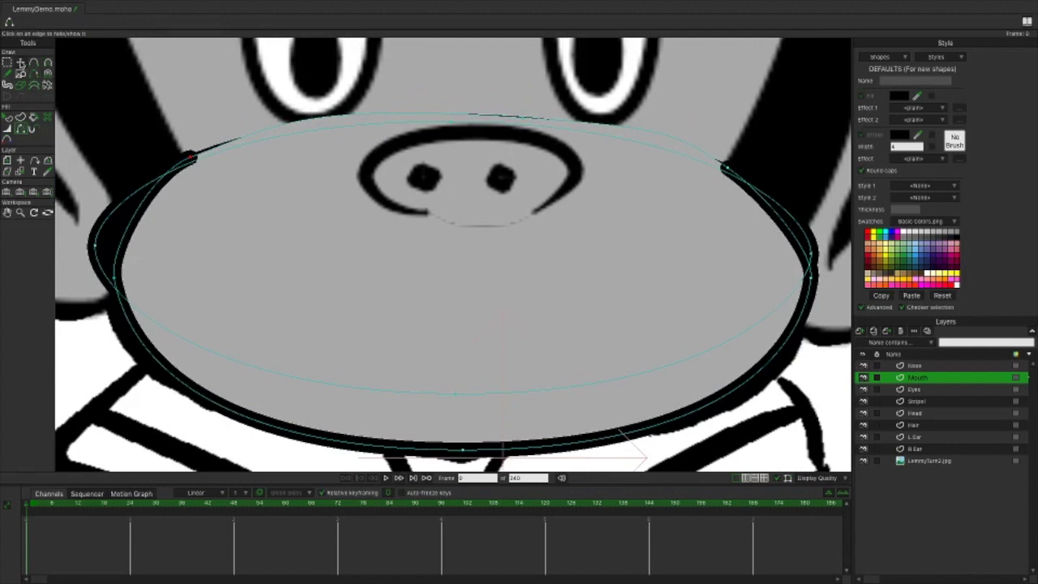
click(21, 62)
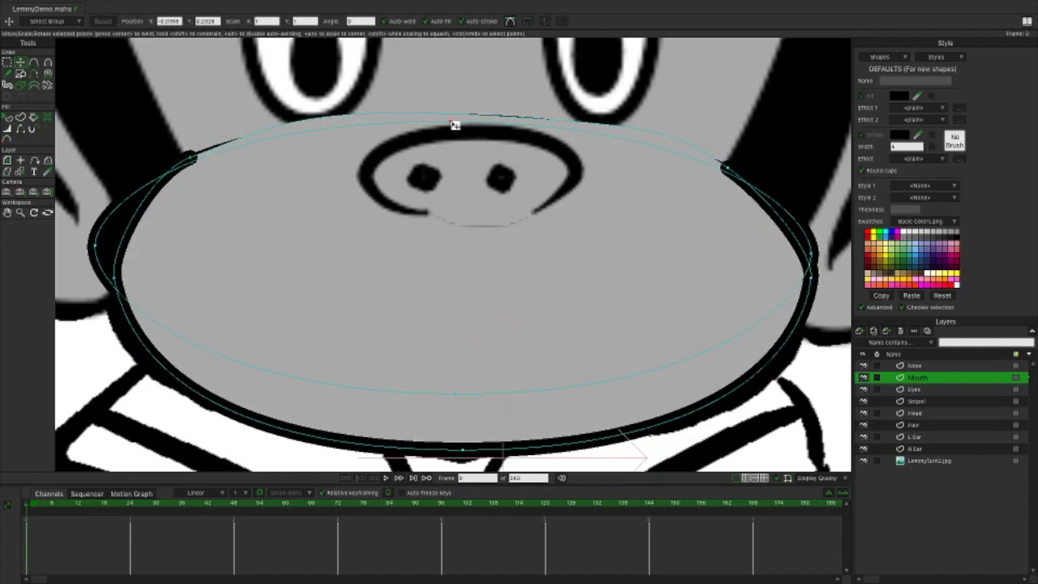
drag(455, 125, 454, 153)
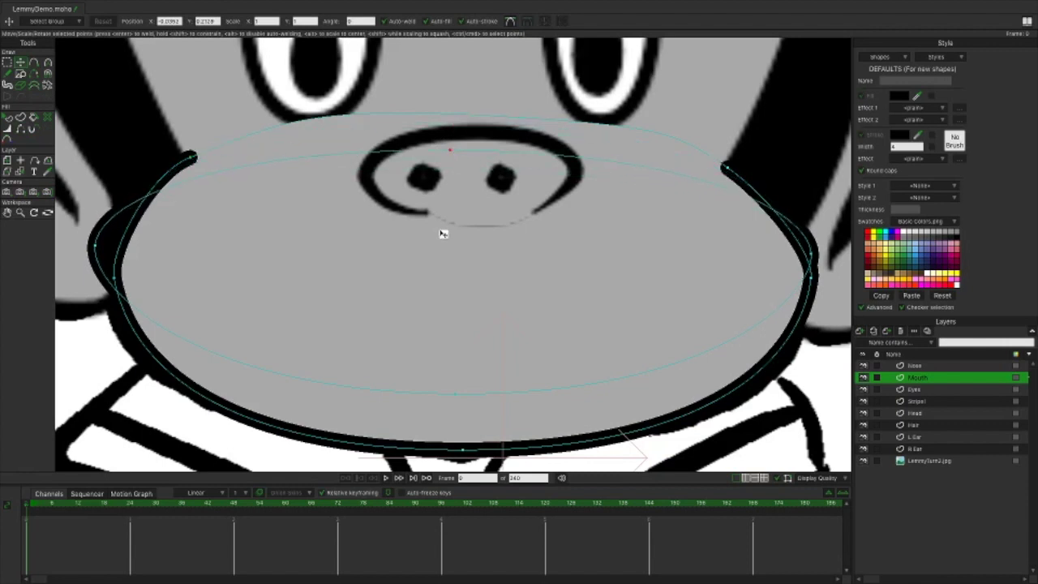
key(Home)
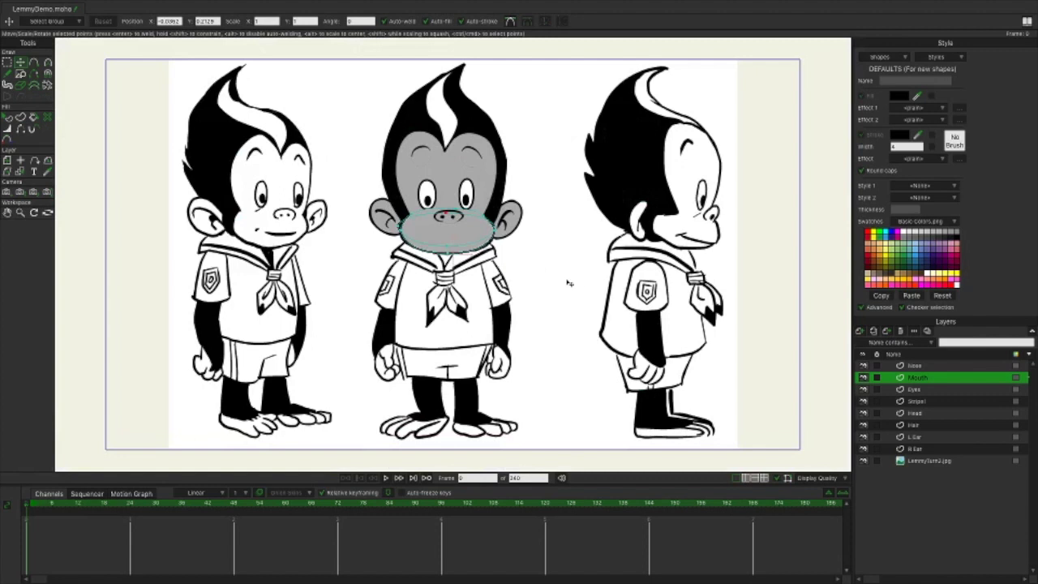